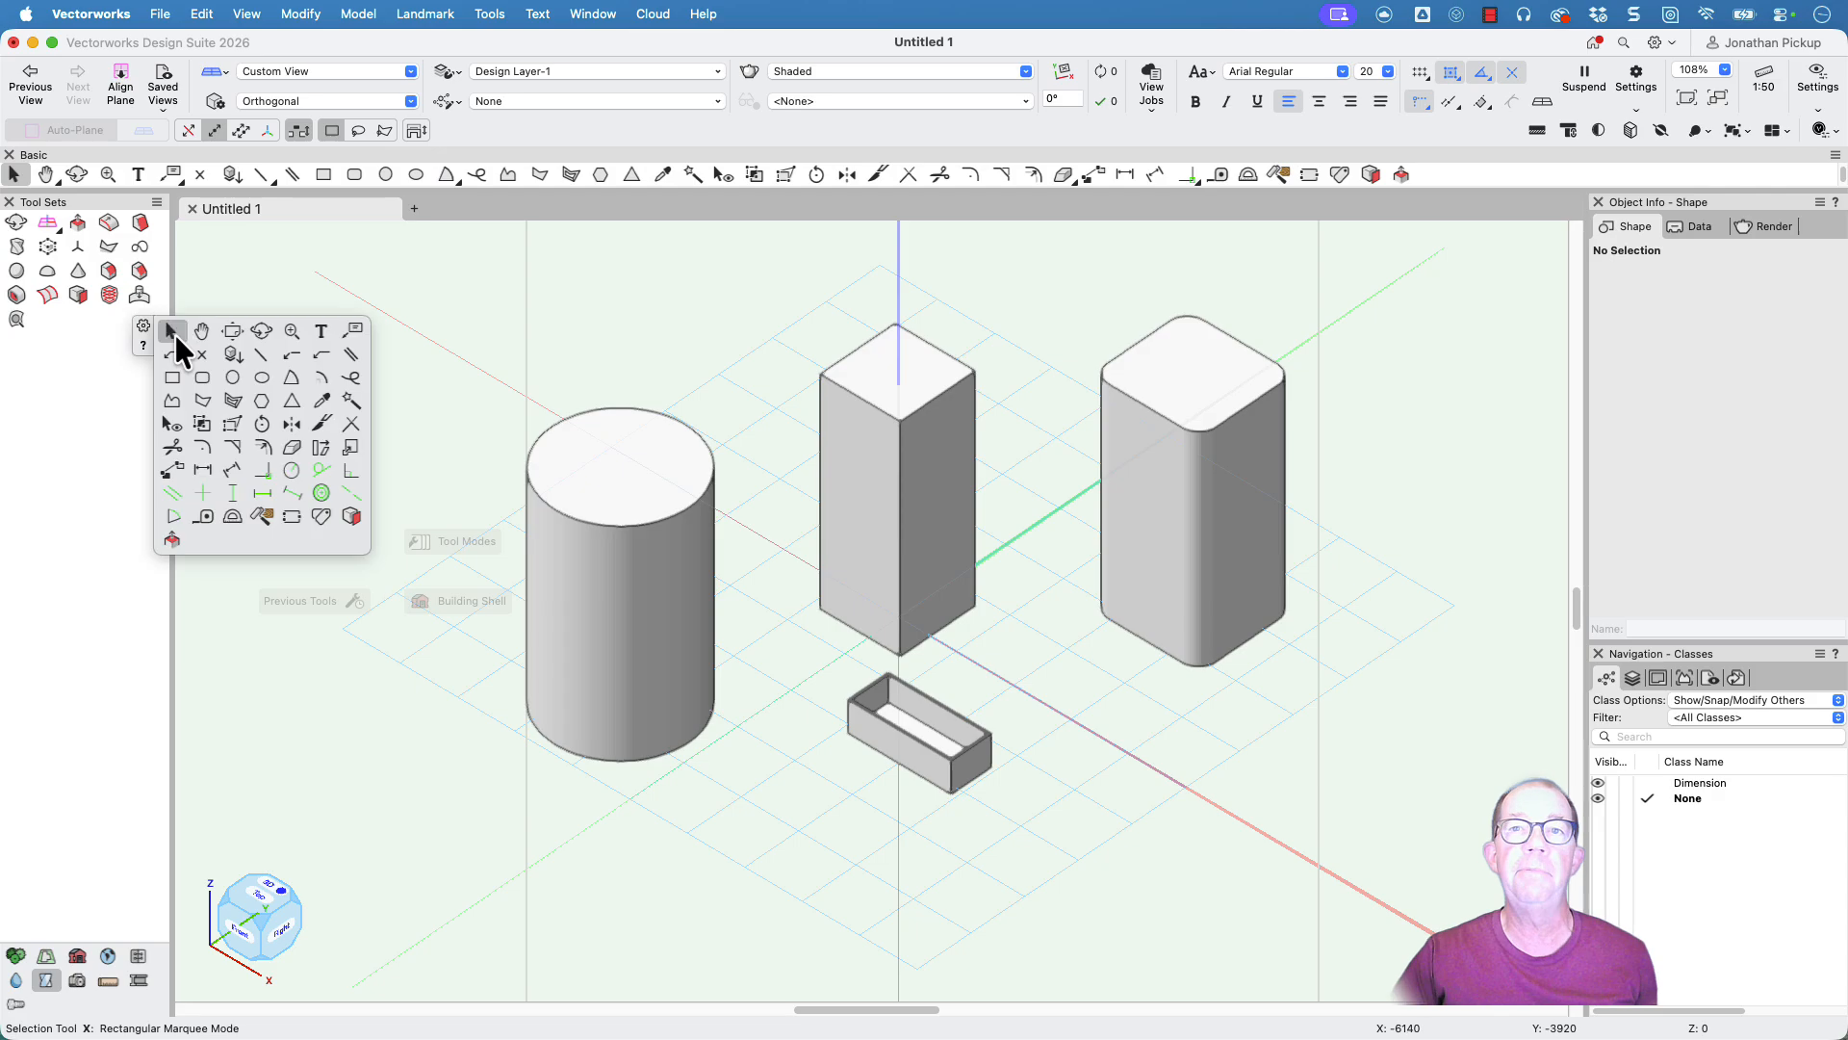
Step: Using the Taper Face tool in Tangent Faces mode, flare the cylinder's side outward toward its base, using its top face as axis plane
left_click(140, 223)
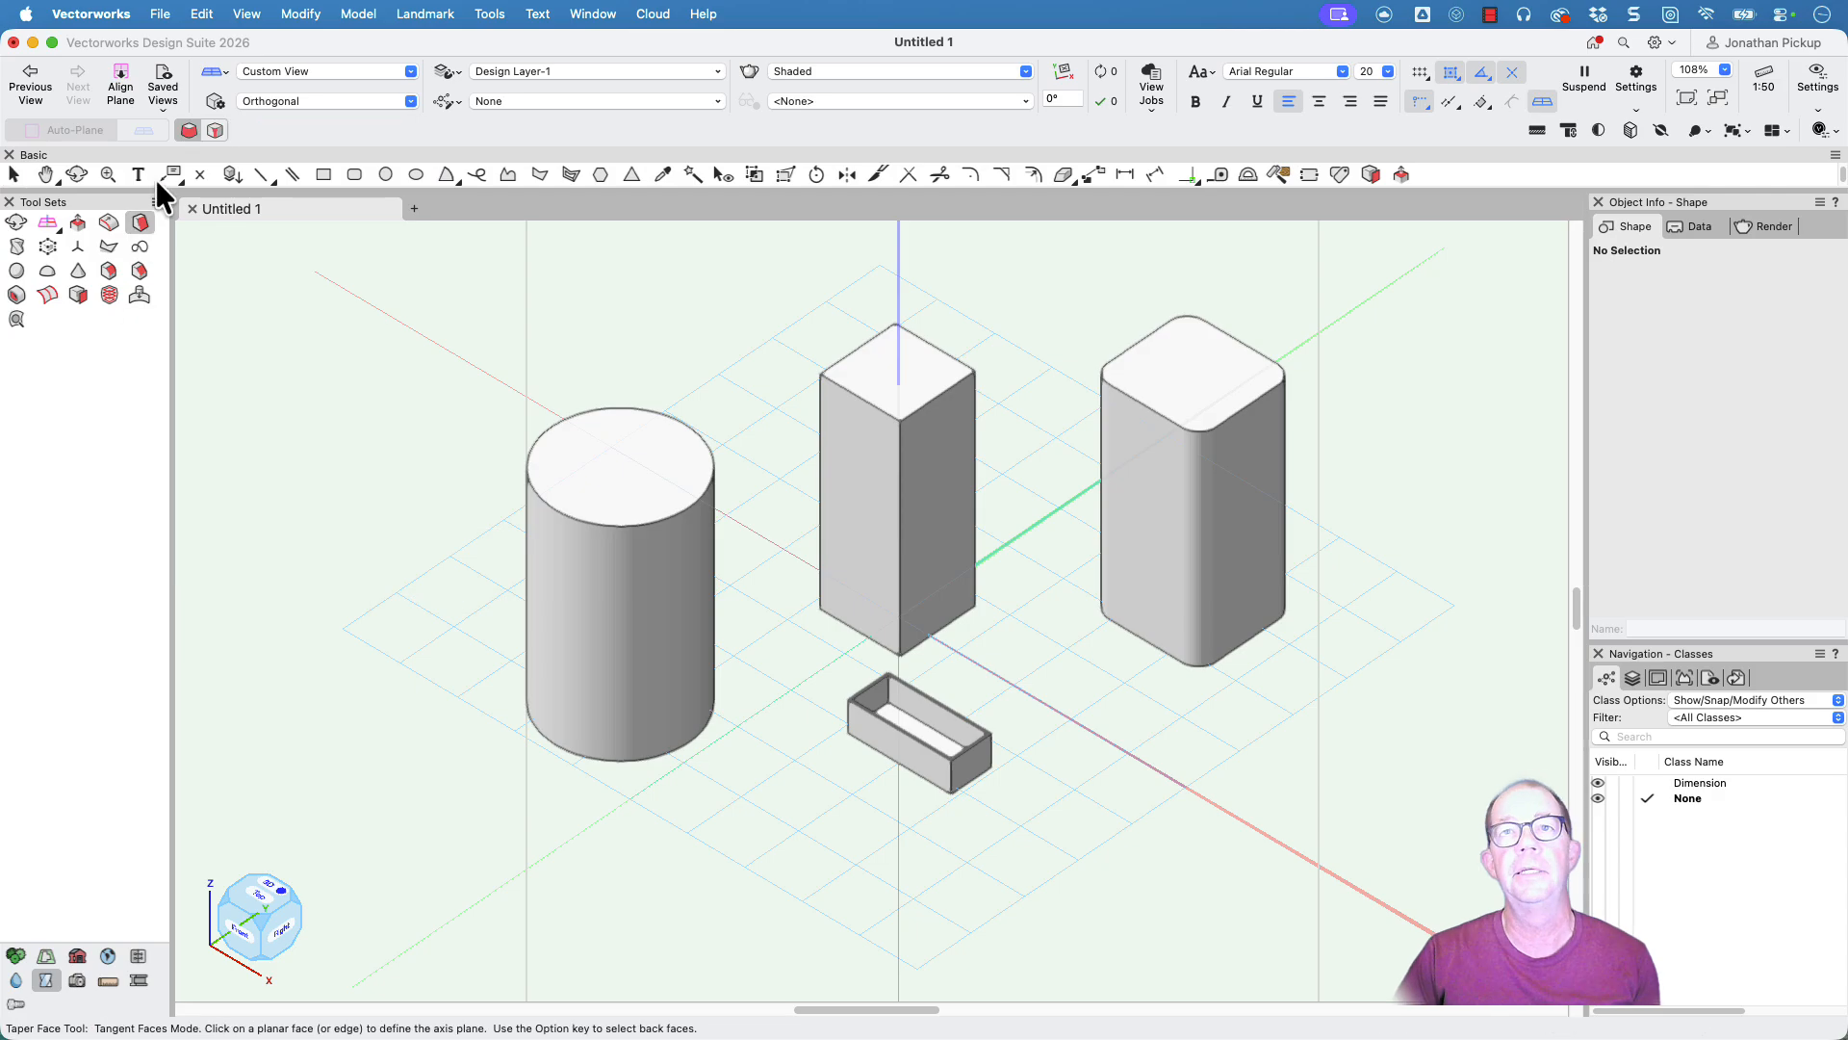
left_click(189, 132)
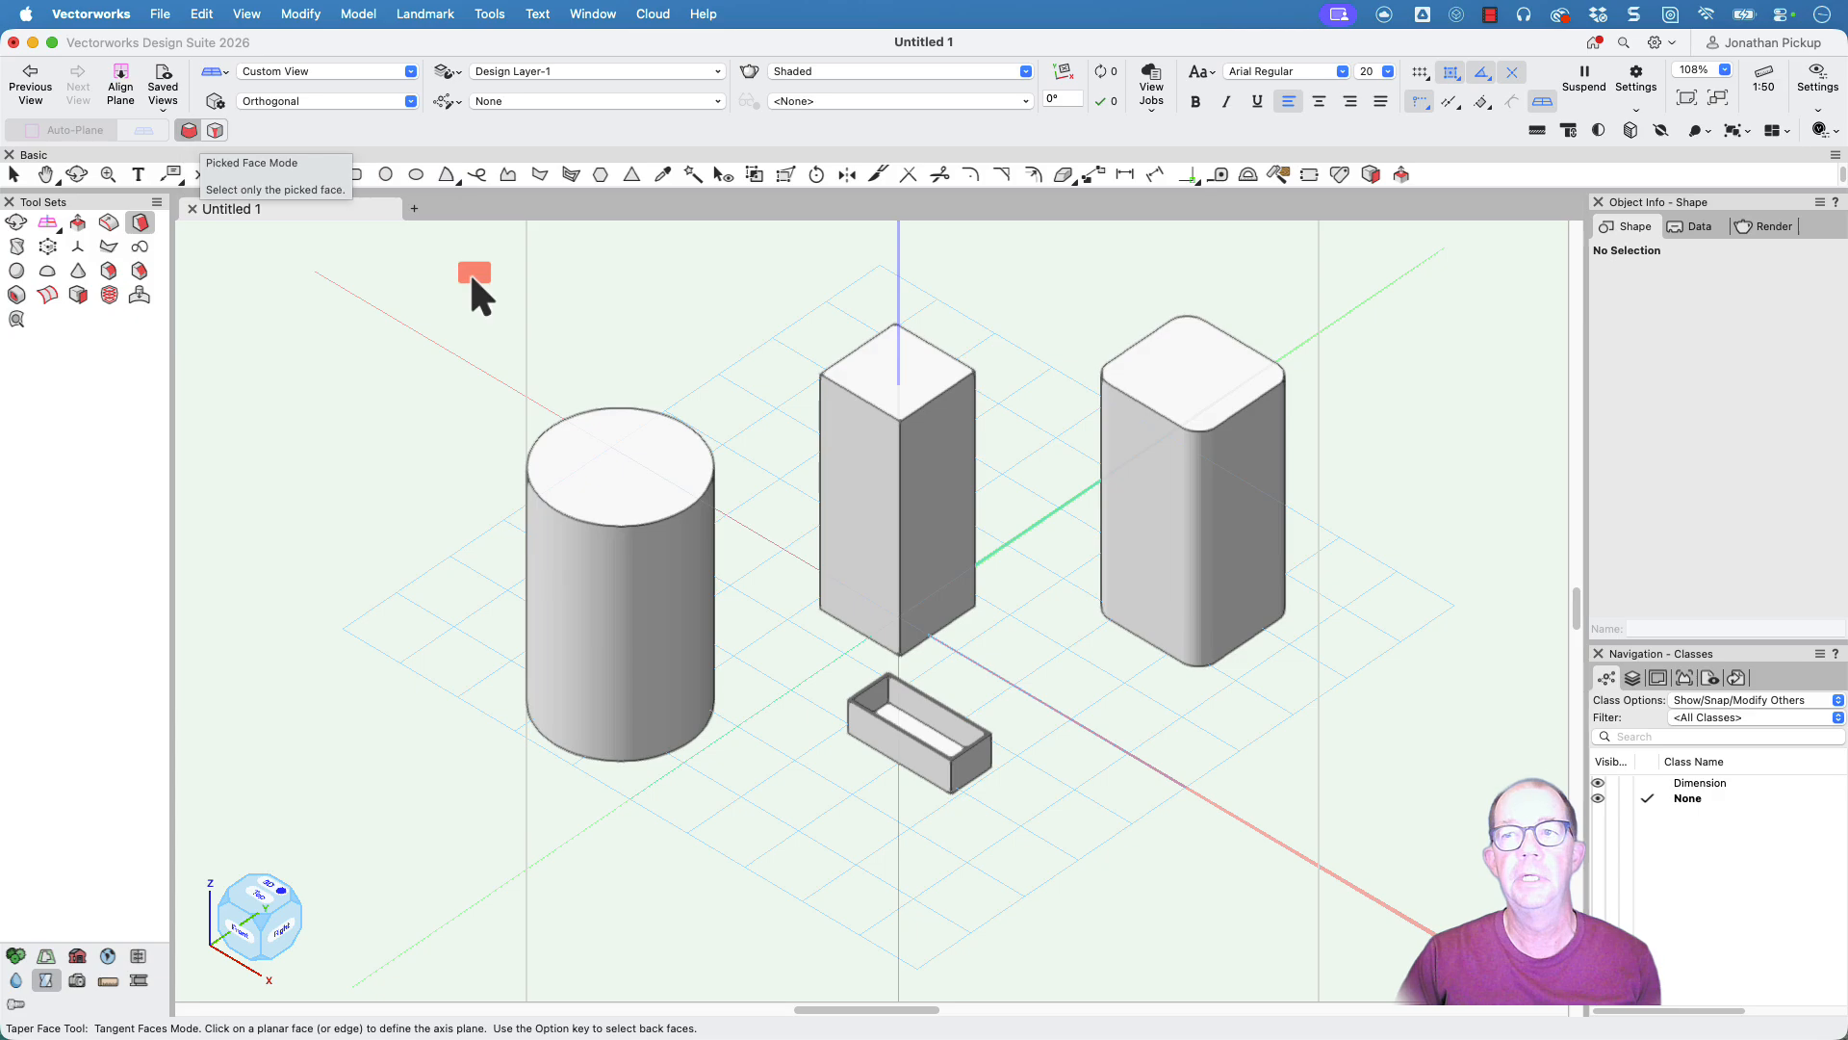
left_click(615, 466)
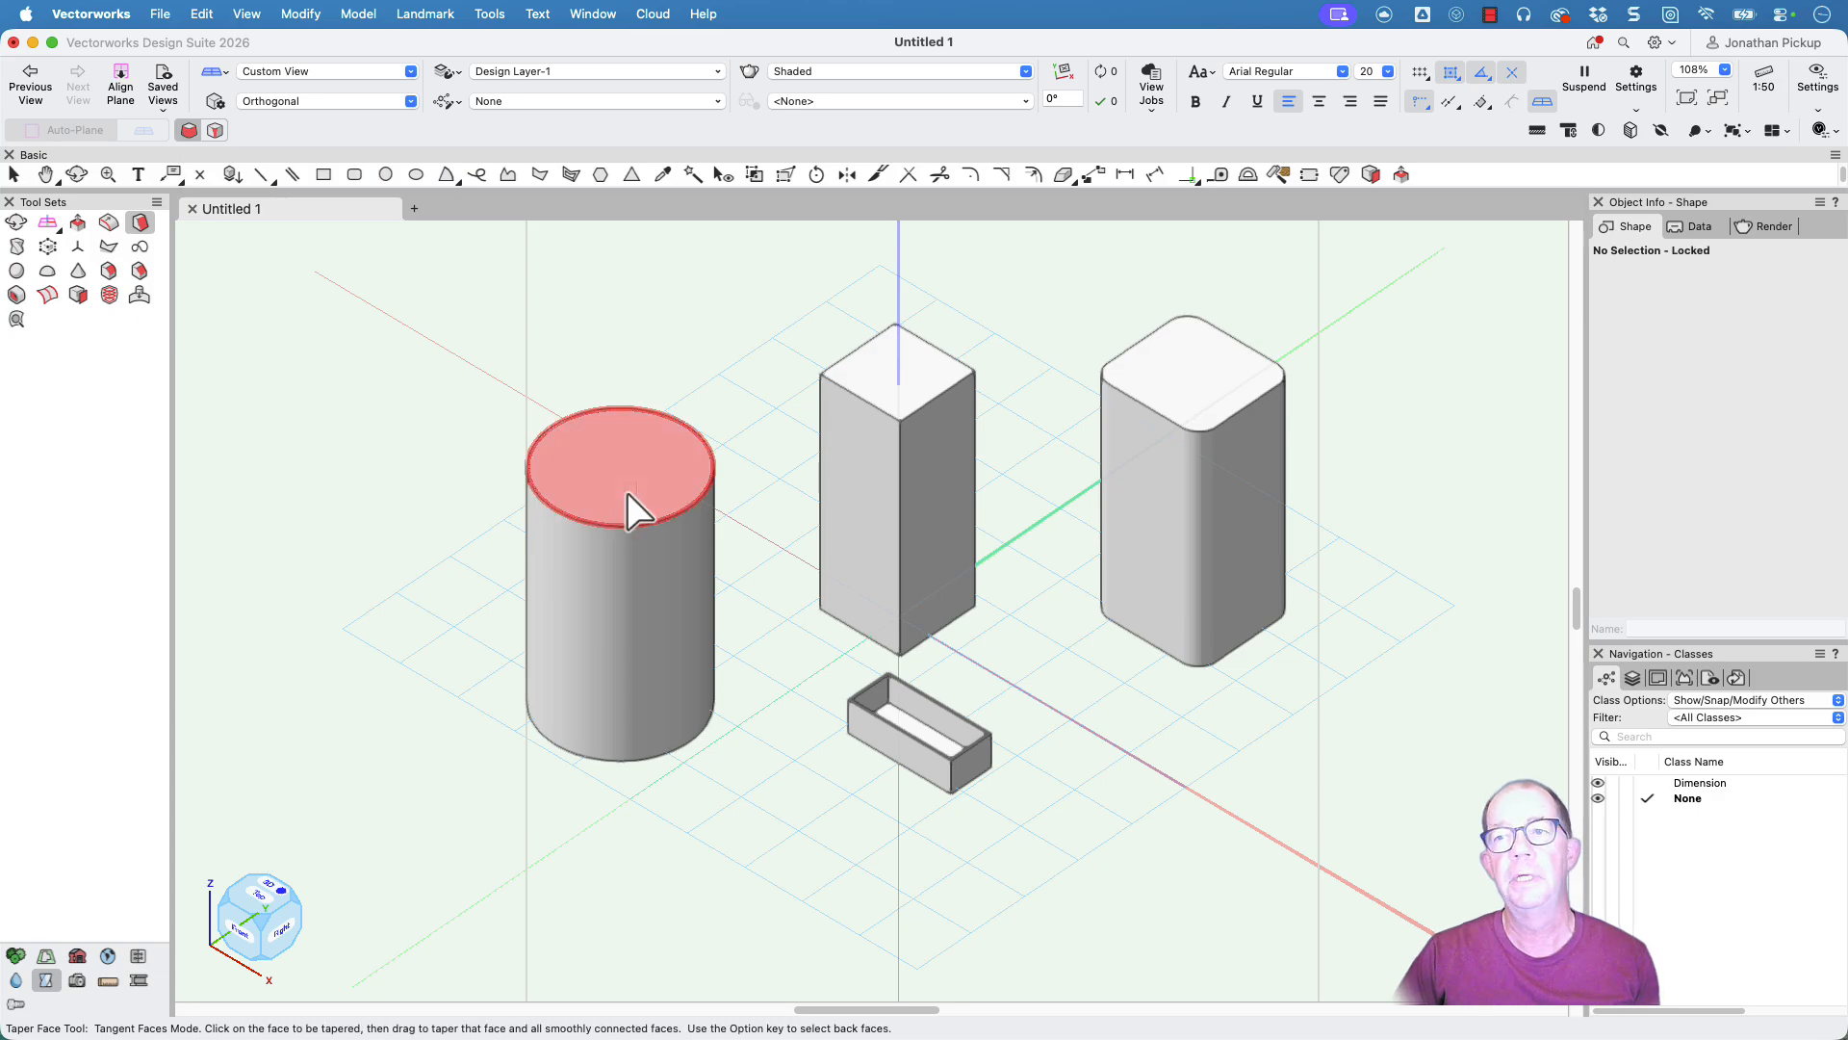
left_click(600, 749)
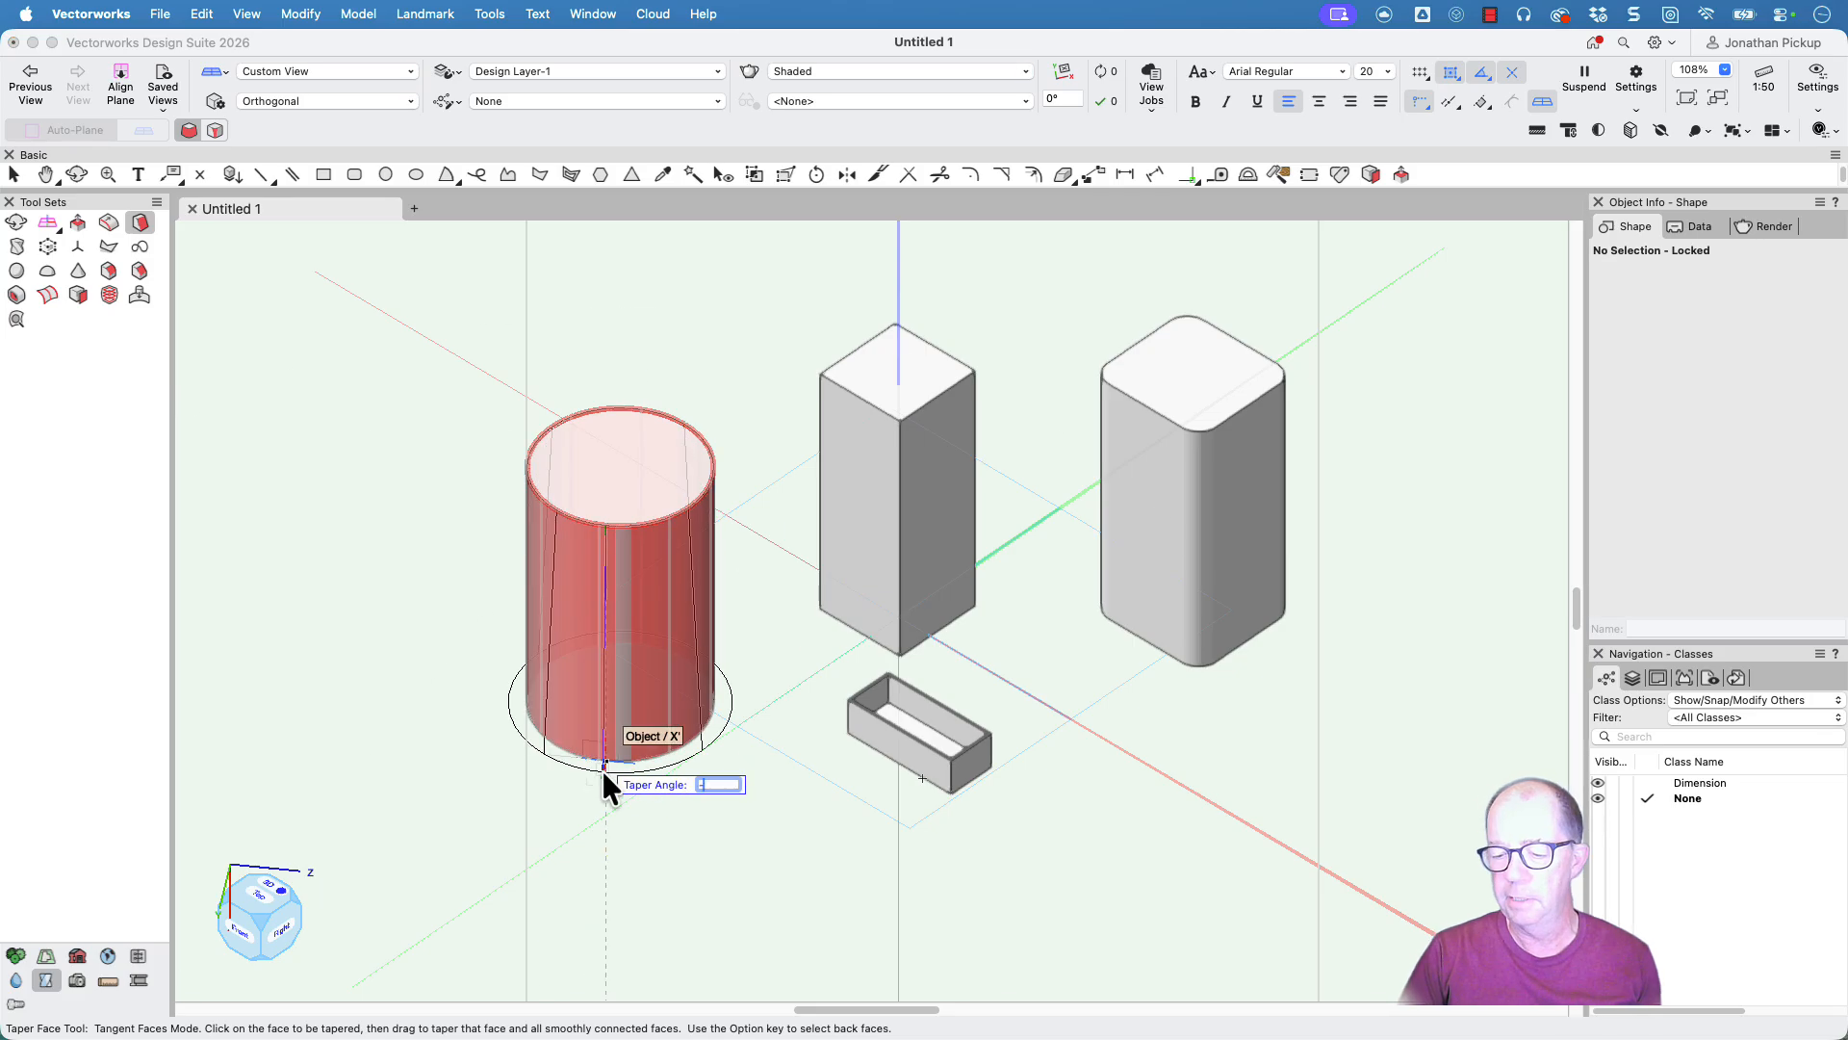
left_click(602, 770)
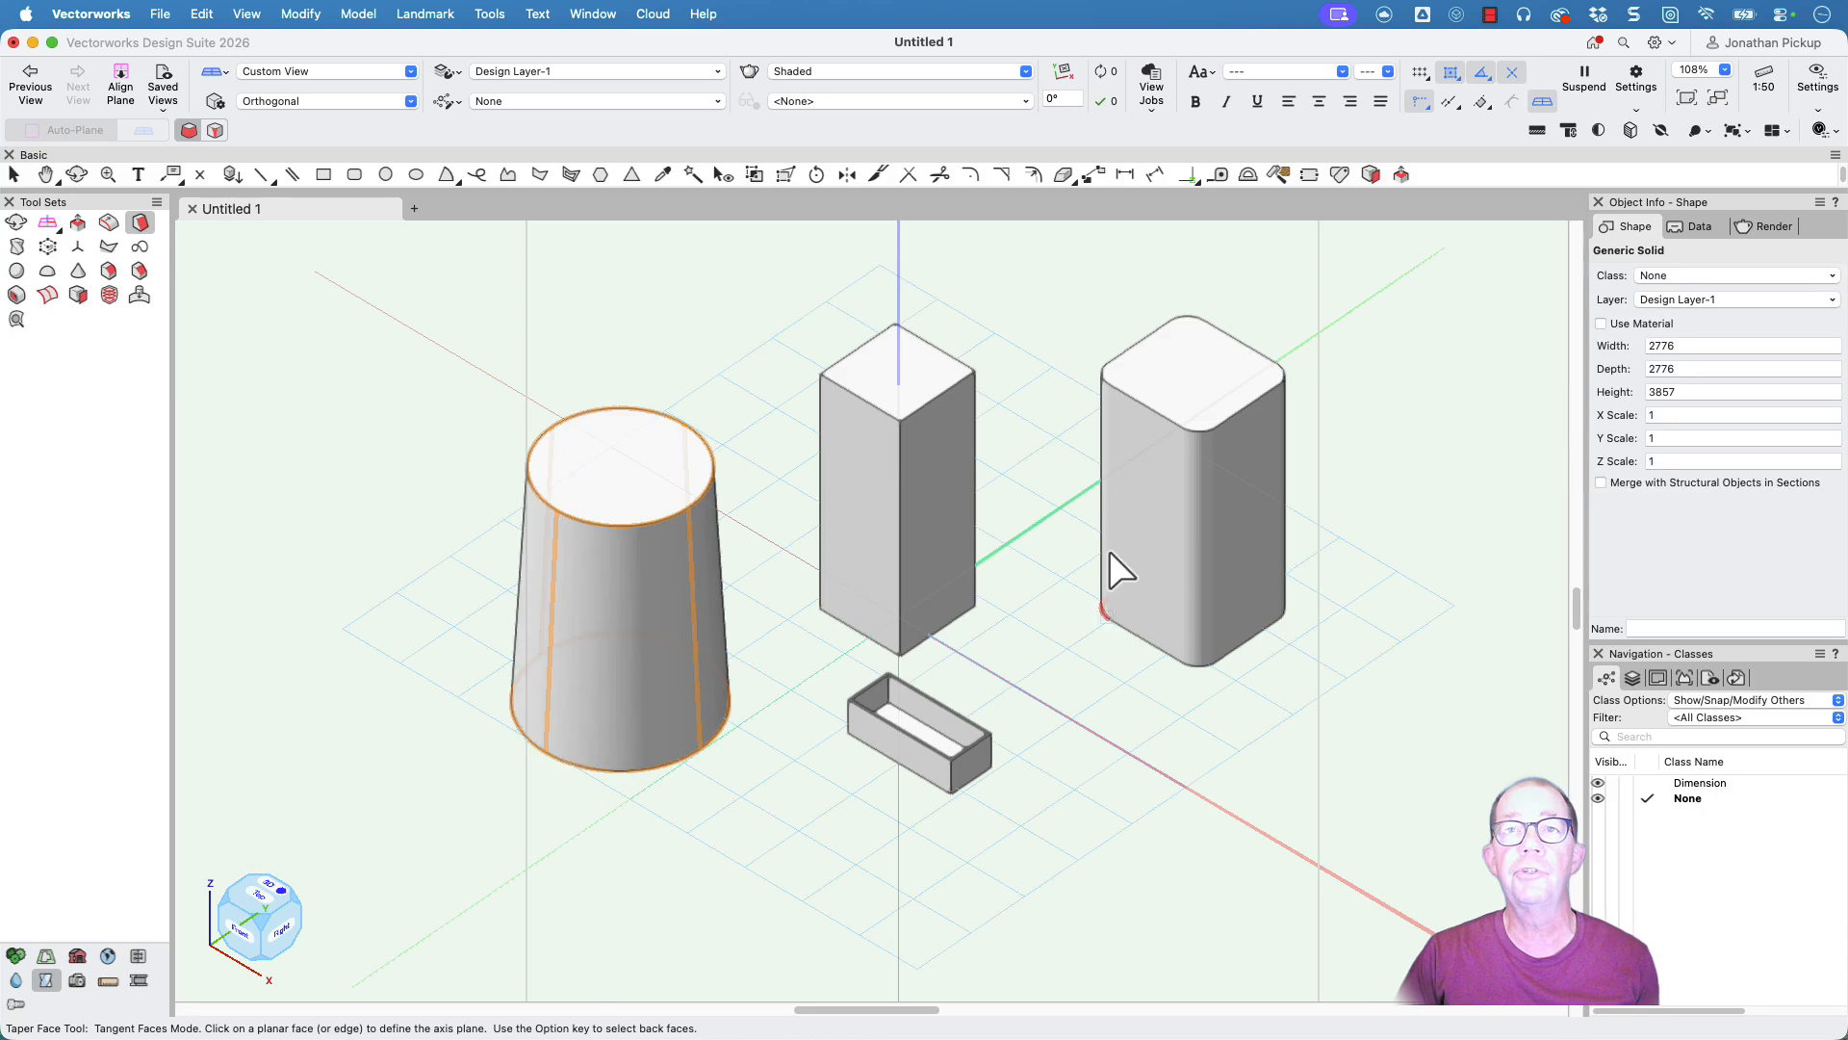
Step: Taper all connected side faces of the rounded-corner block outward toward the base, using its top face as axis plane
left_click(1182, 382)
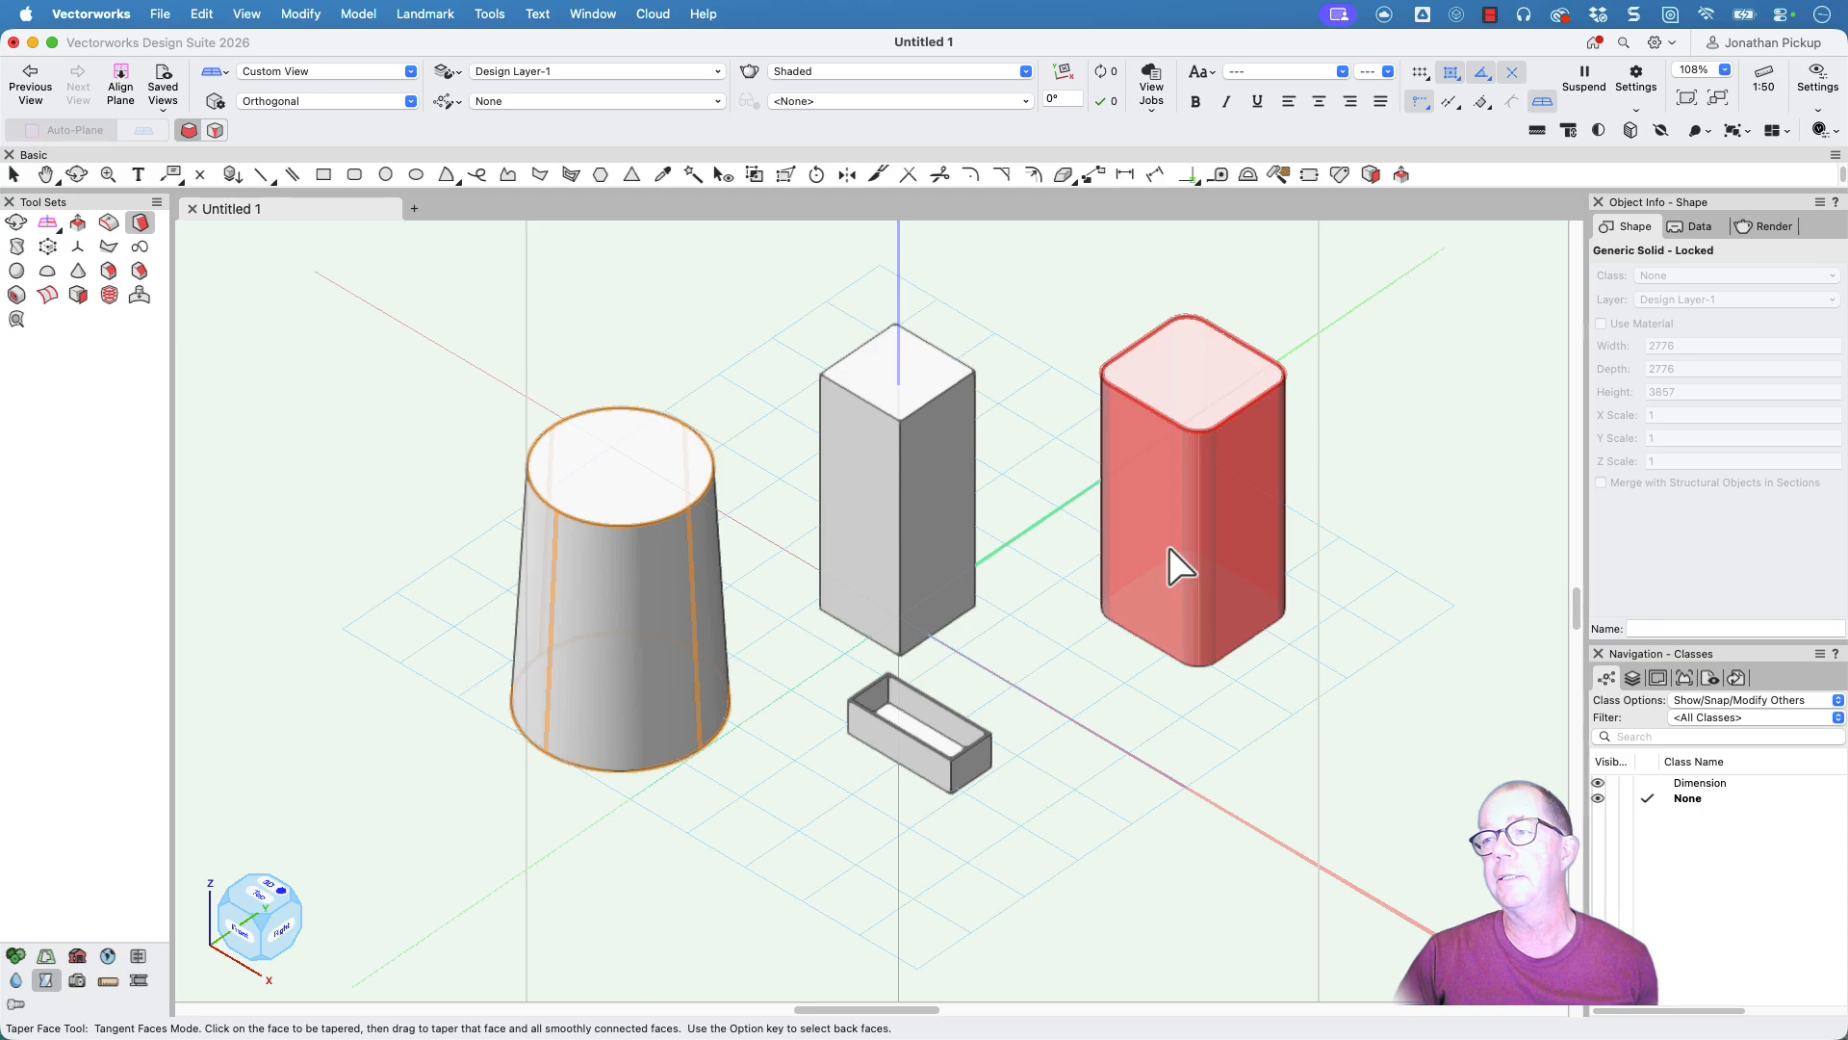
left_click_drag(1168, 547, 1163, 601)
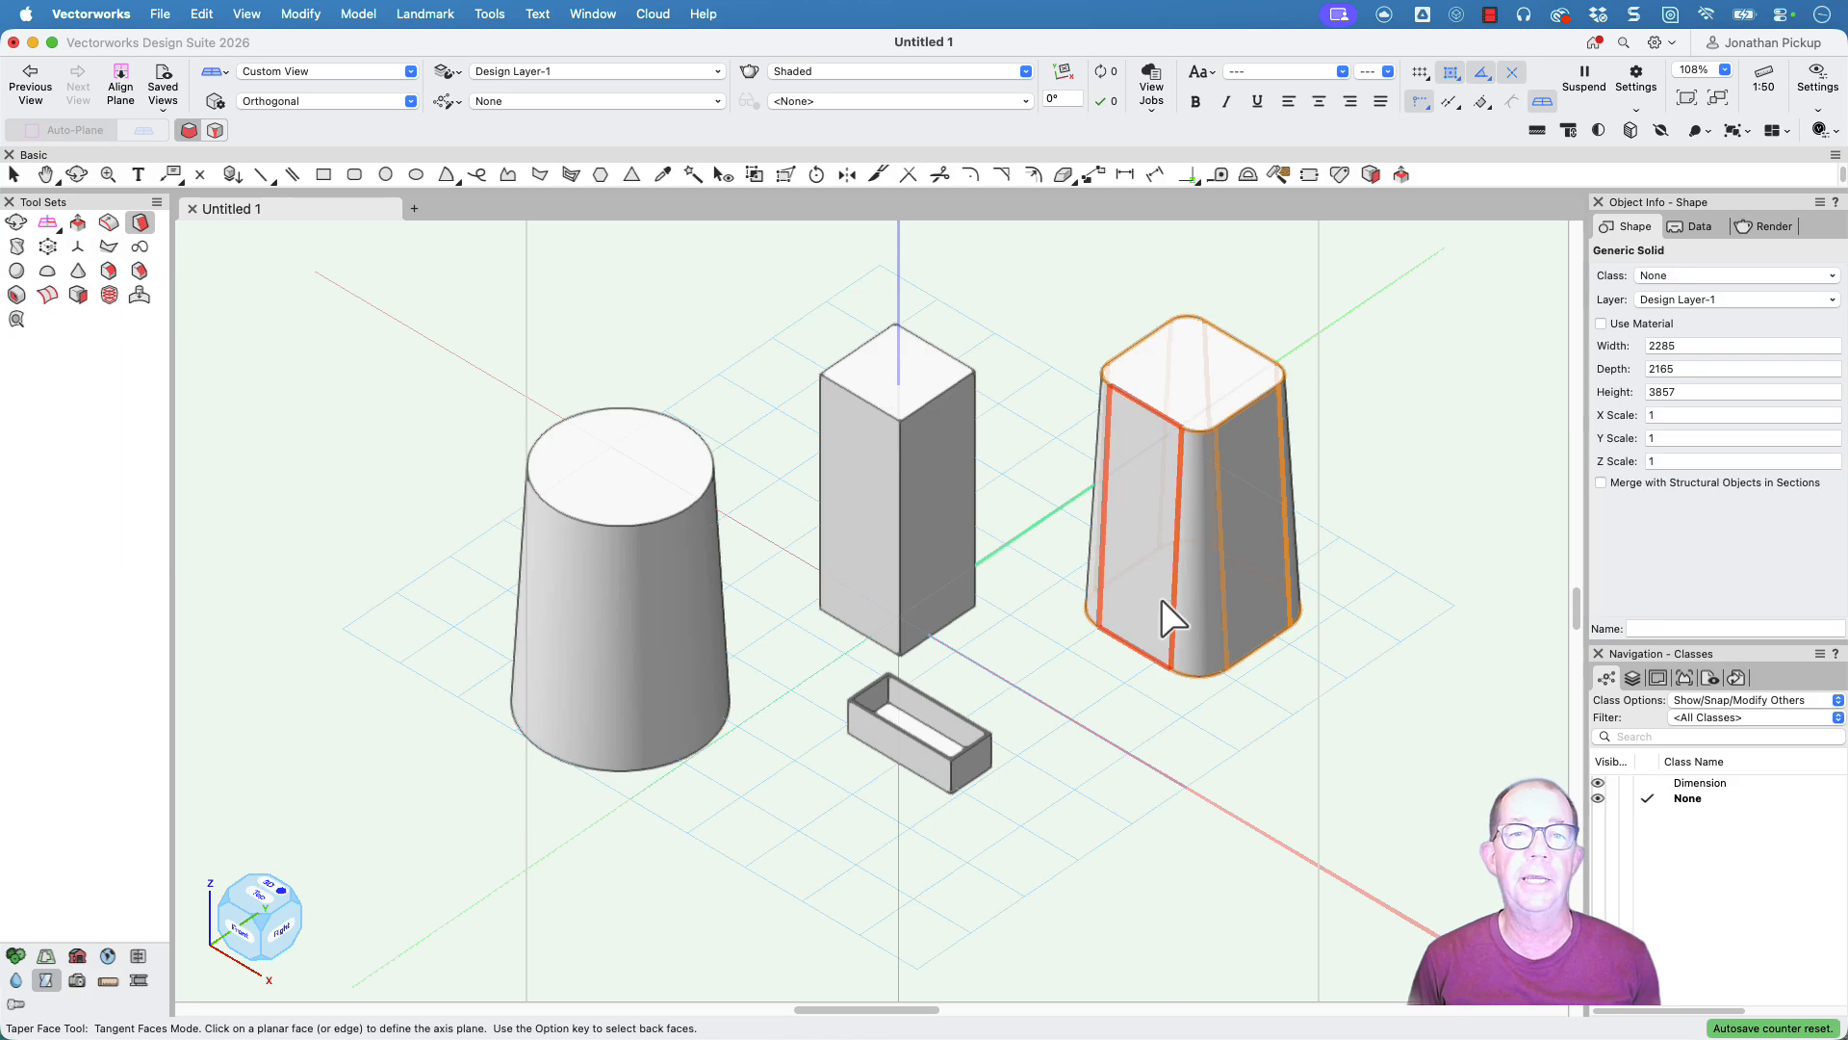
mouse_move(1165, 607)
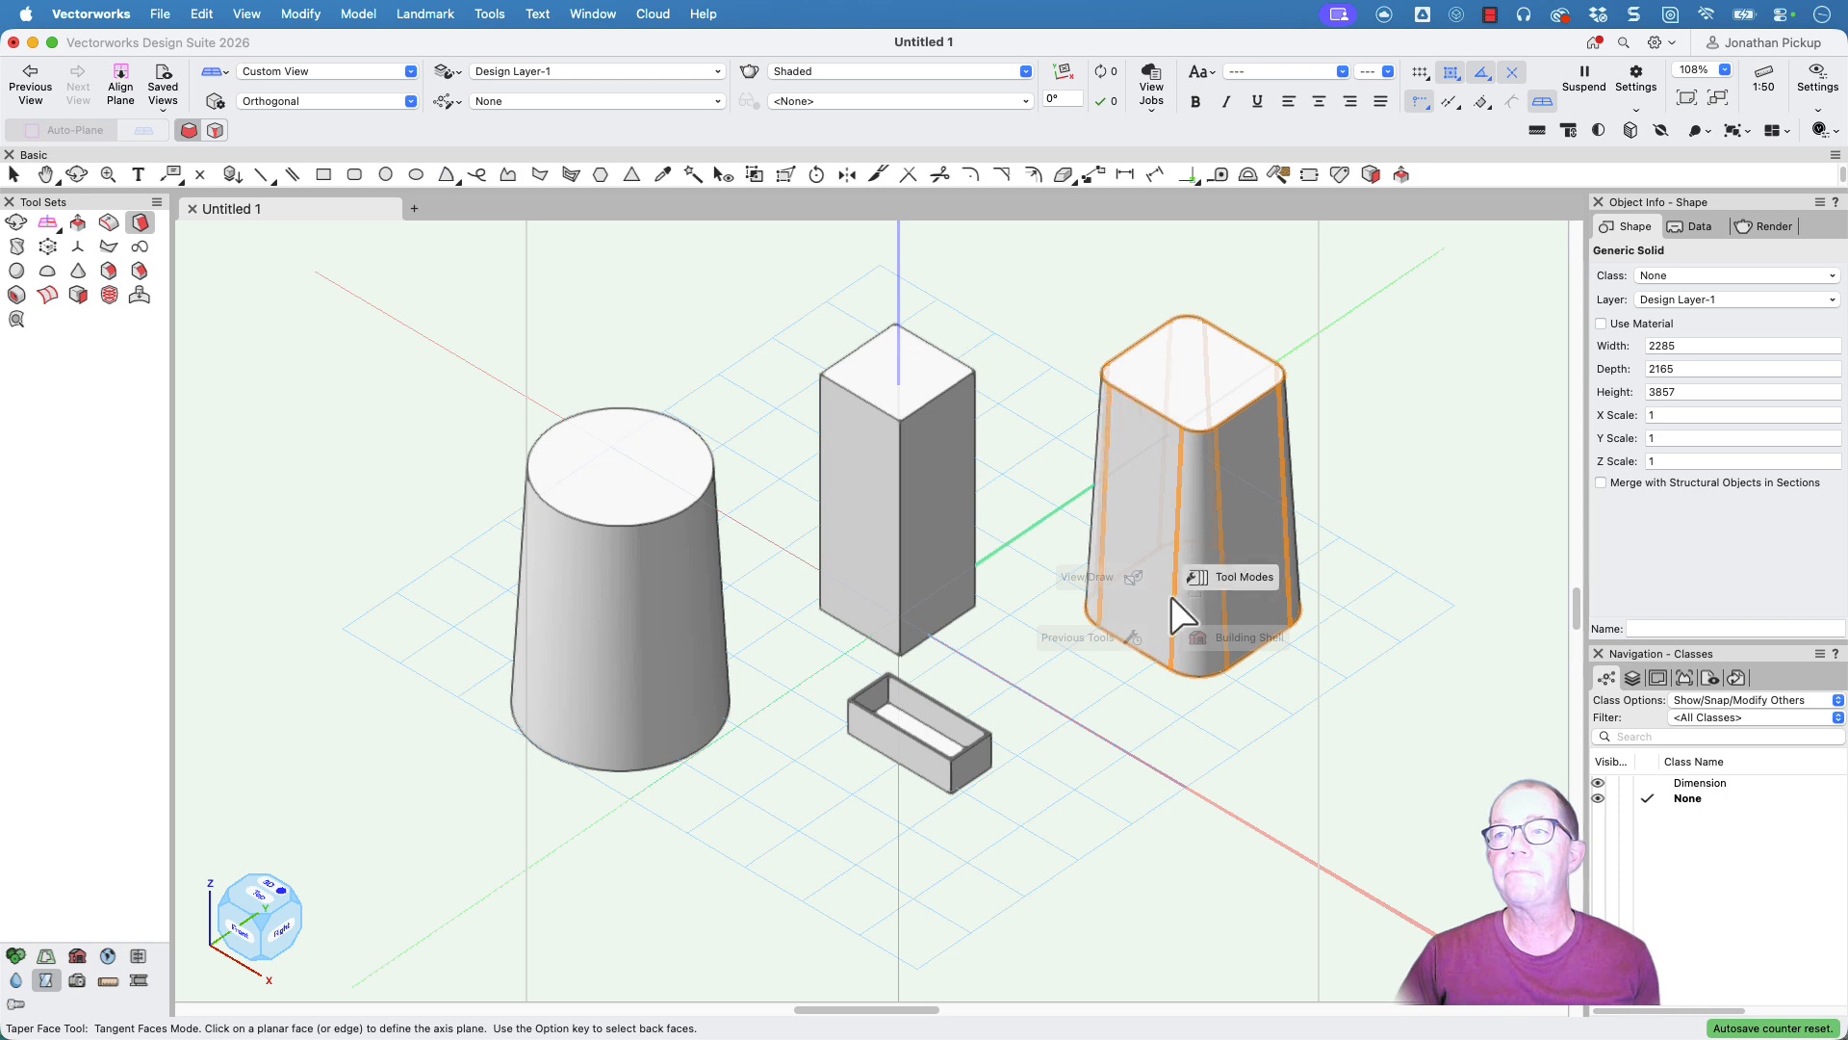
Step: In Picked Face mode, taper only the square column's light front side outward toward the base, using its top face as axis plane
left_click(217, 130)
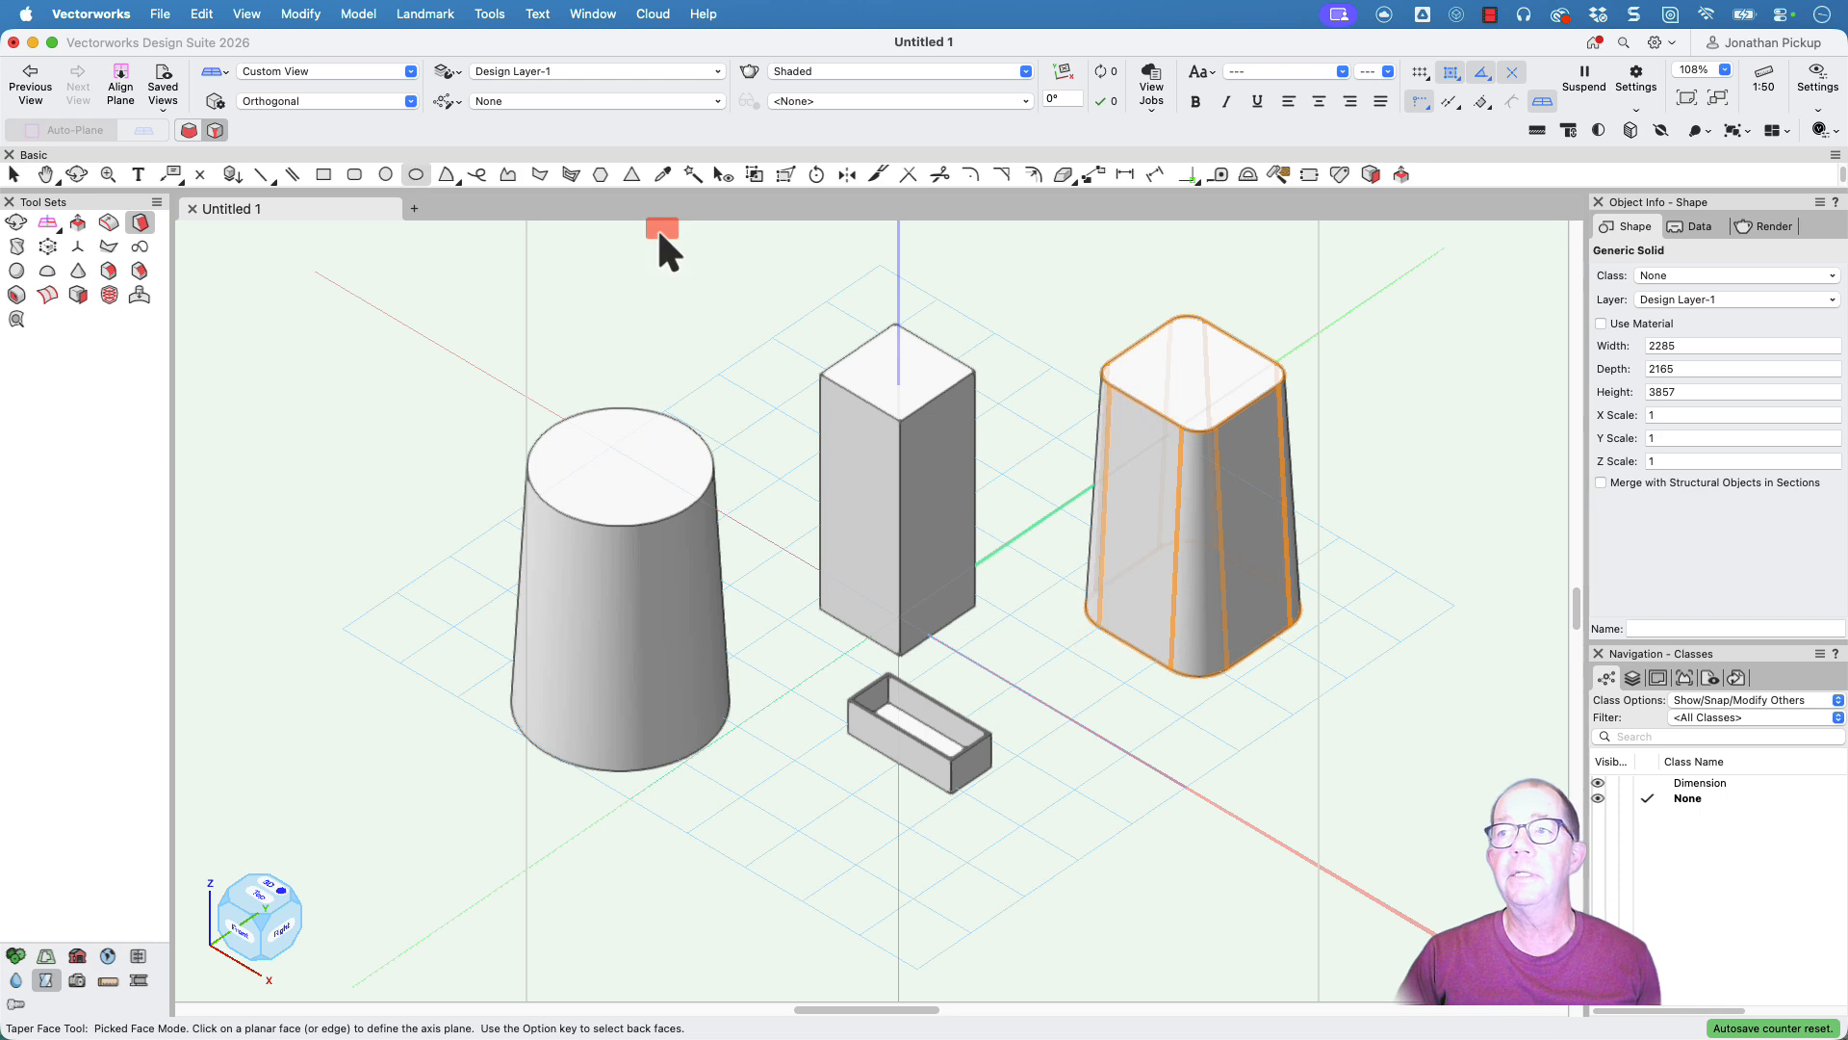
left_click(869, 370)
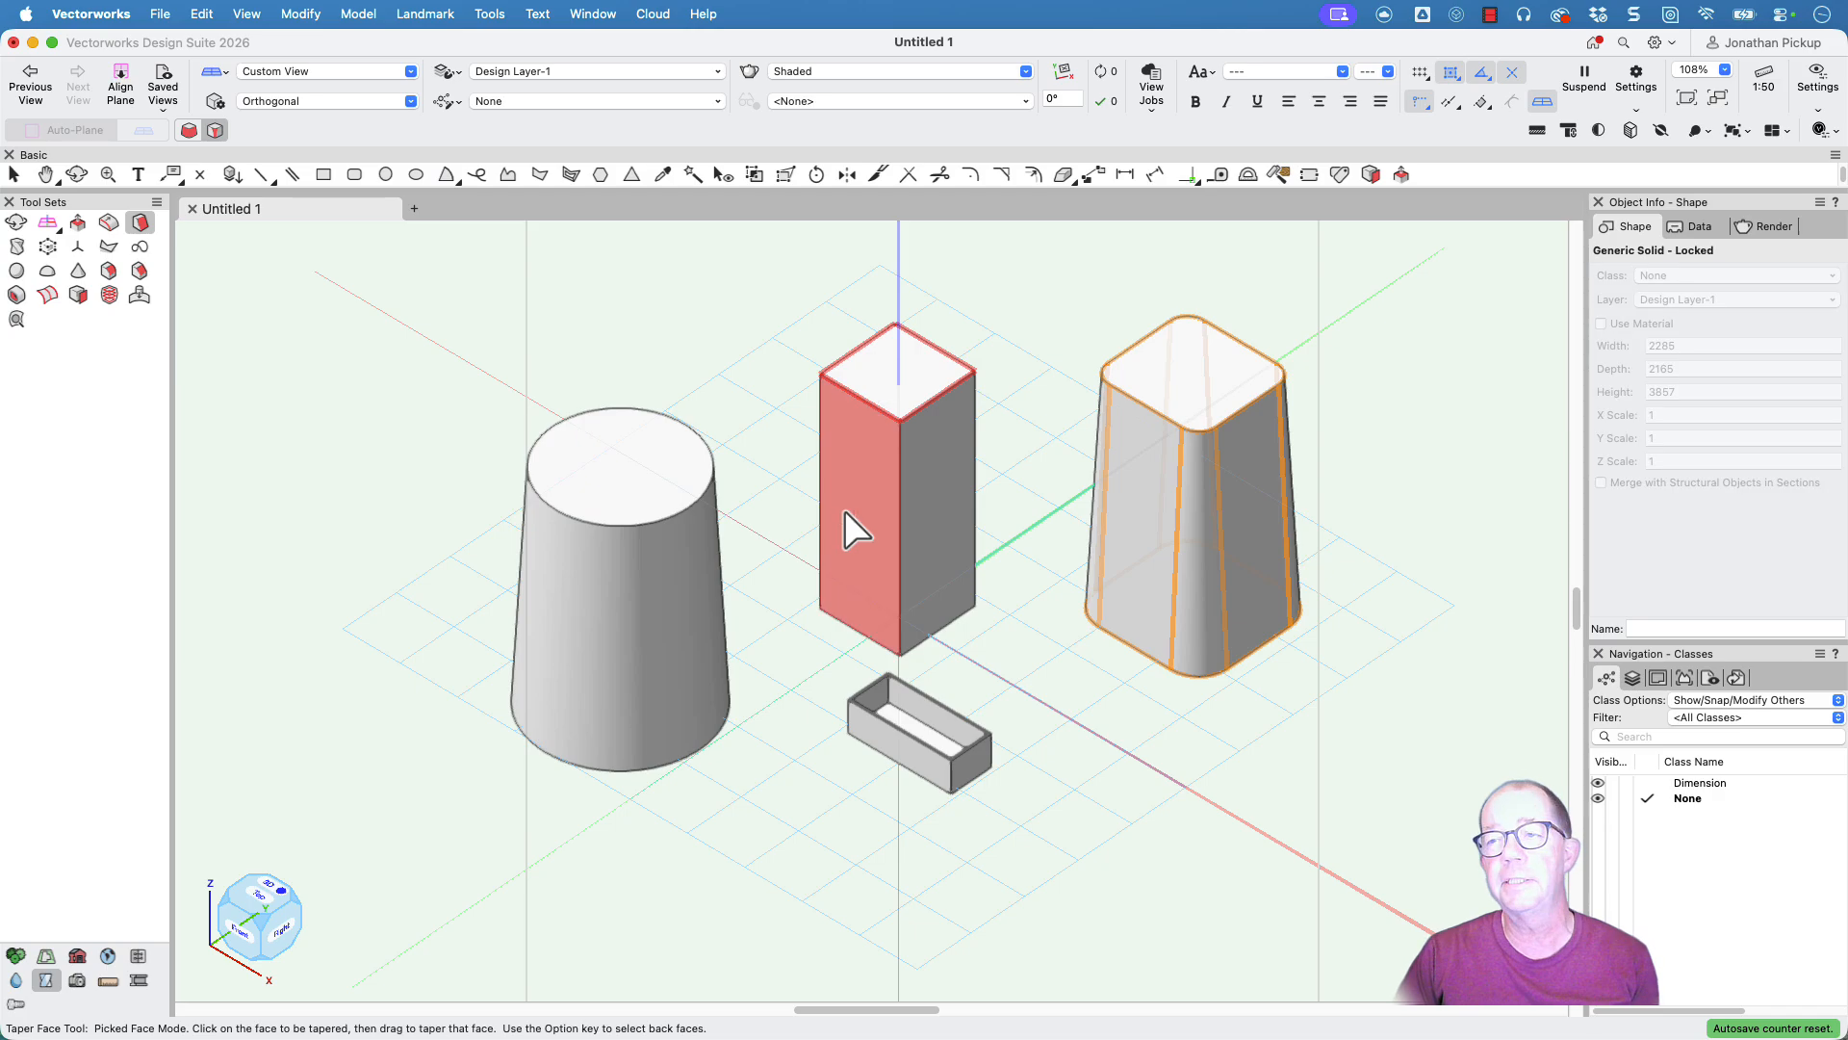
left_click_drag(845, 510, 826, 639)
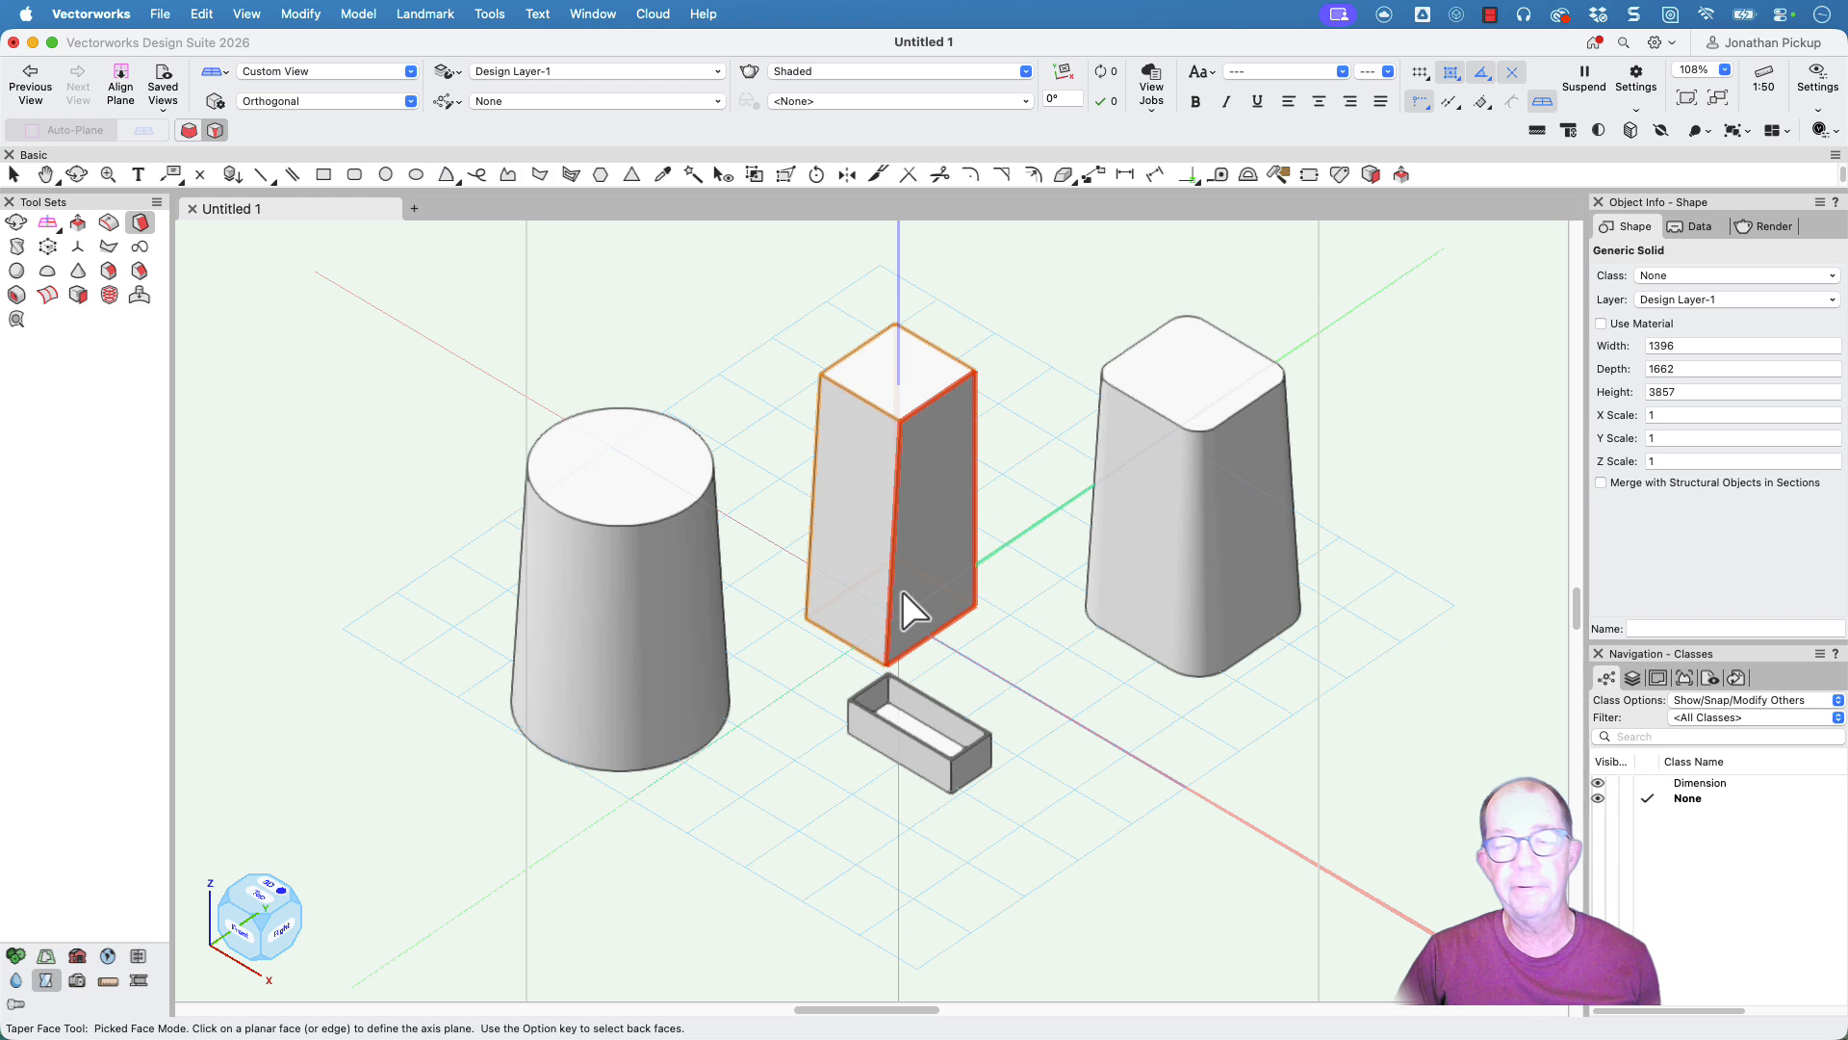
Step: Taper the square column's dark side face inward toward the top, using its hidden bottom face as axis plane
key("alt")
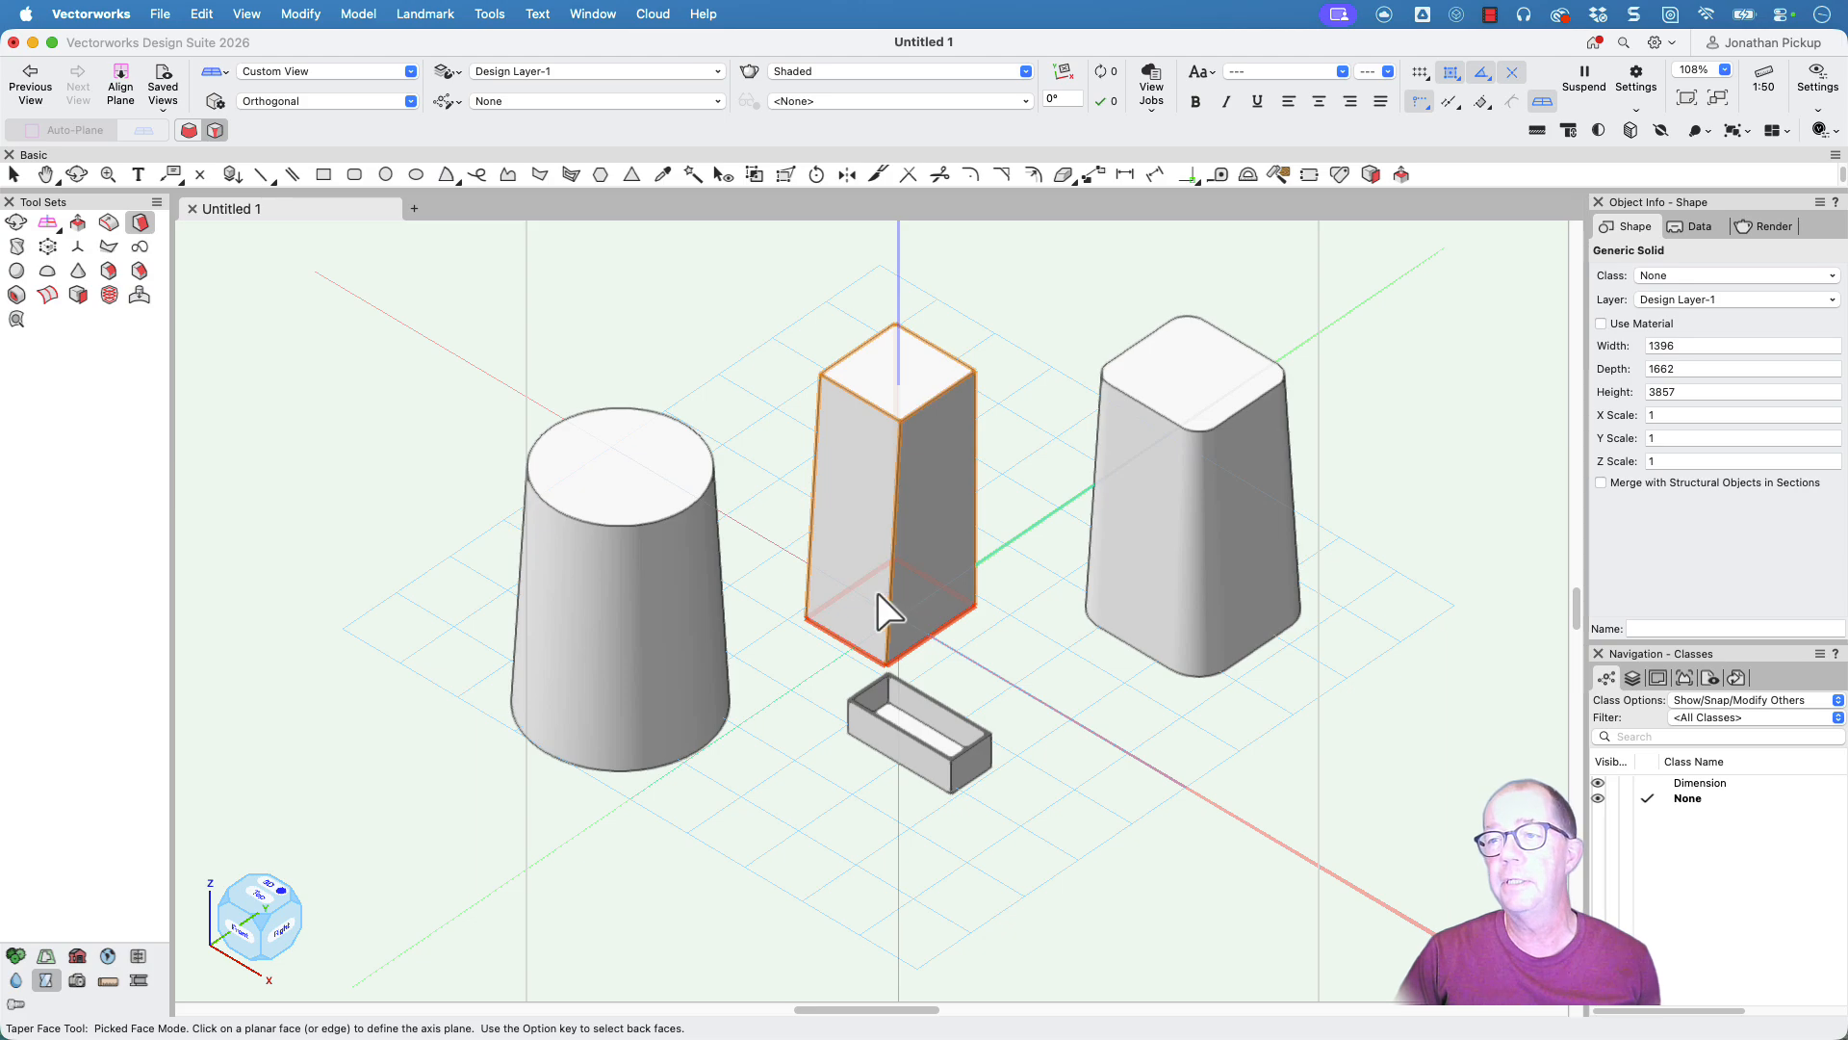
left_click(855, 593)
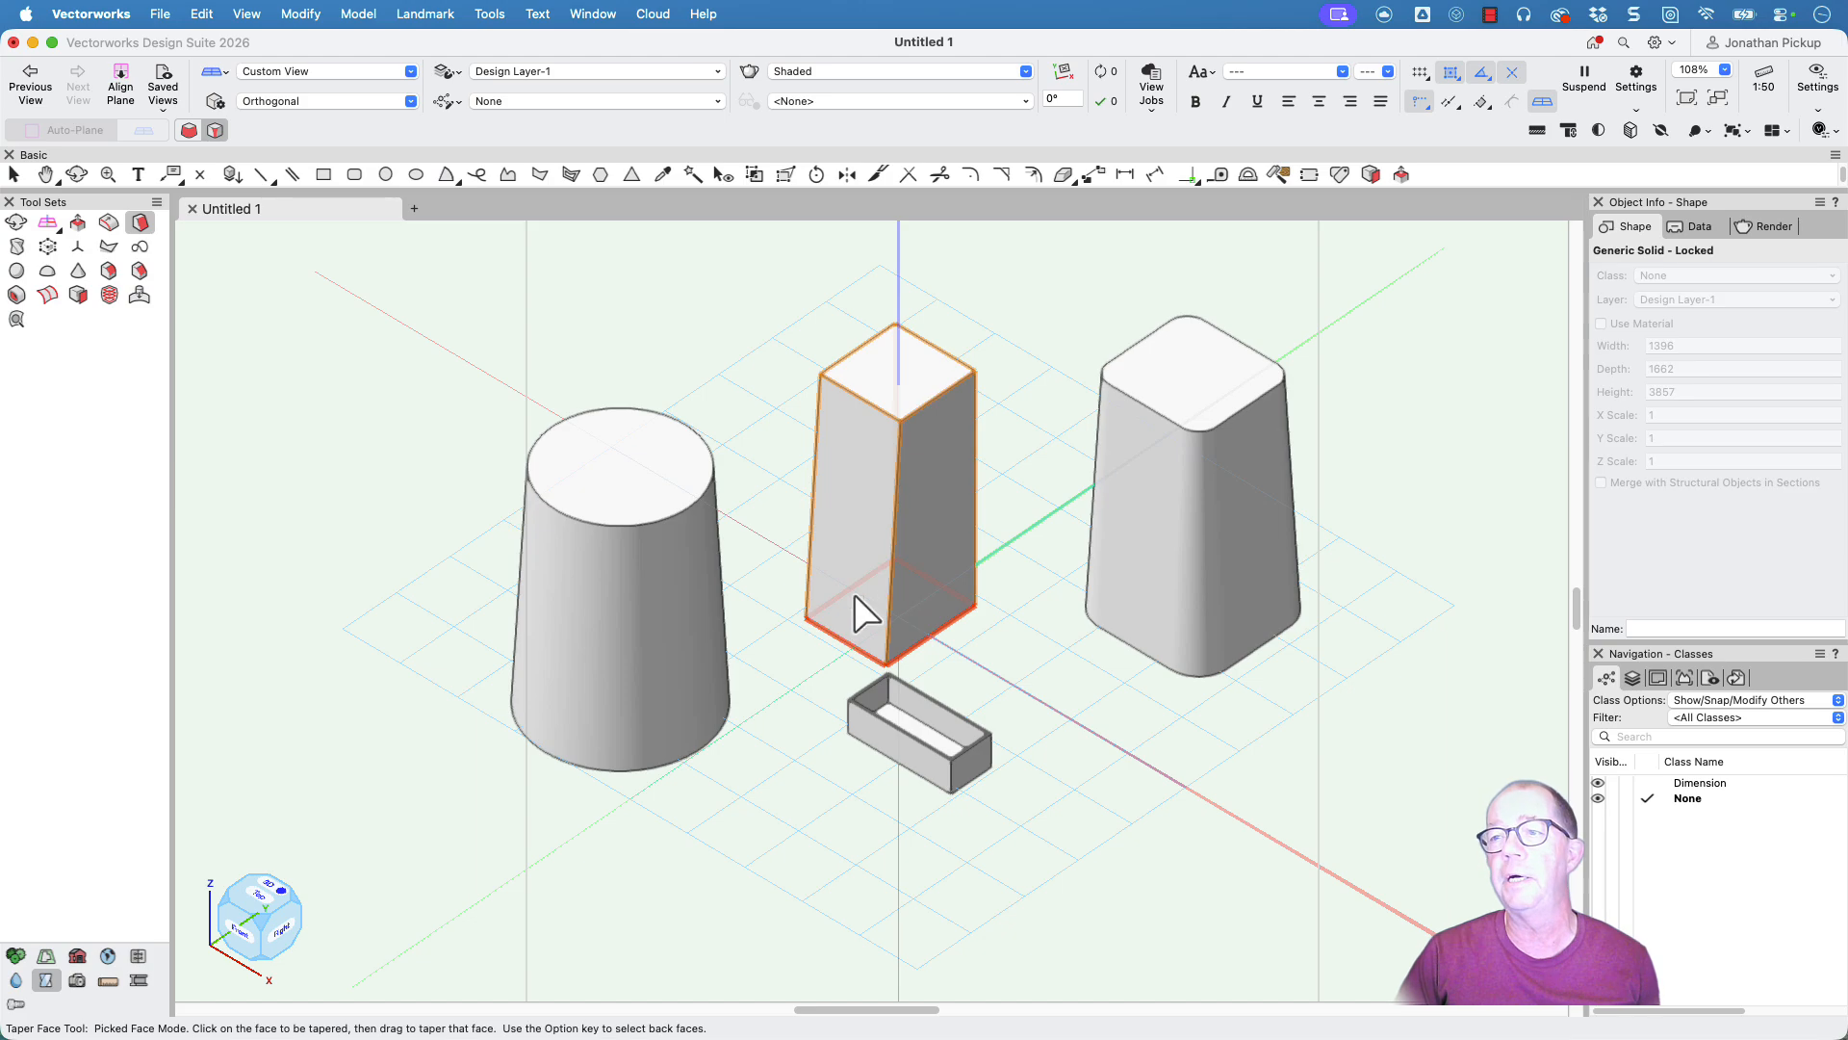
left_click_drag(916, 408, 903, 396)
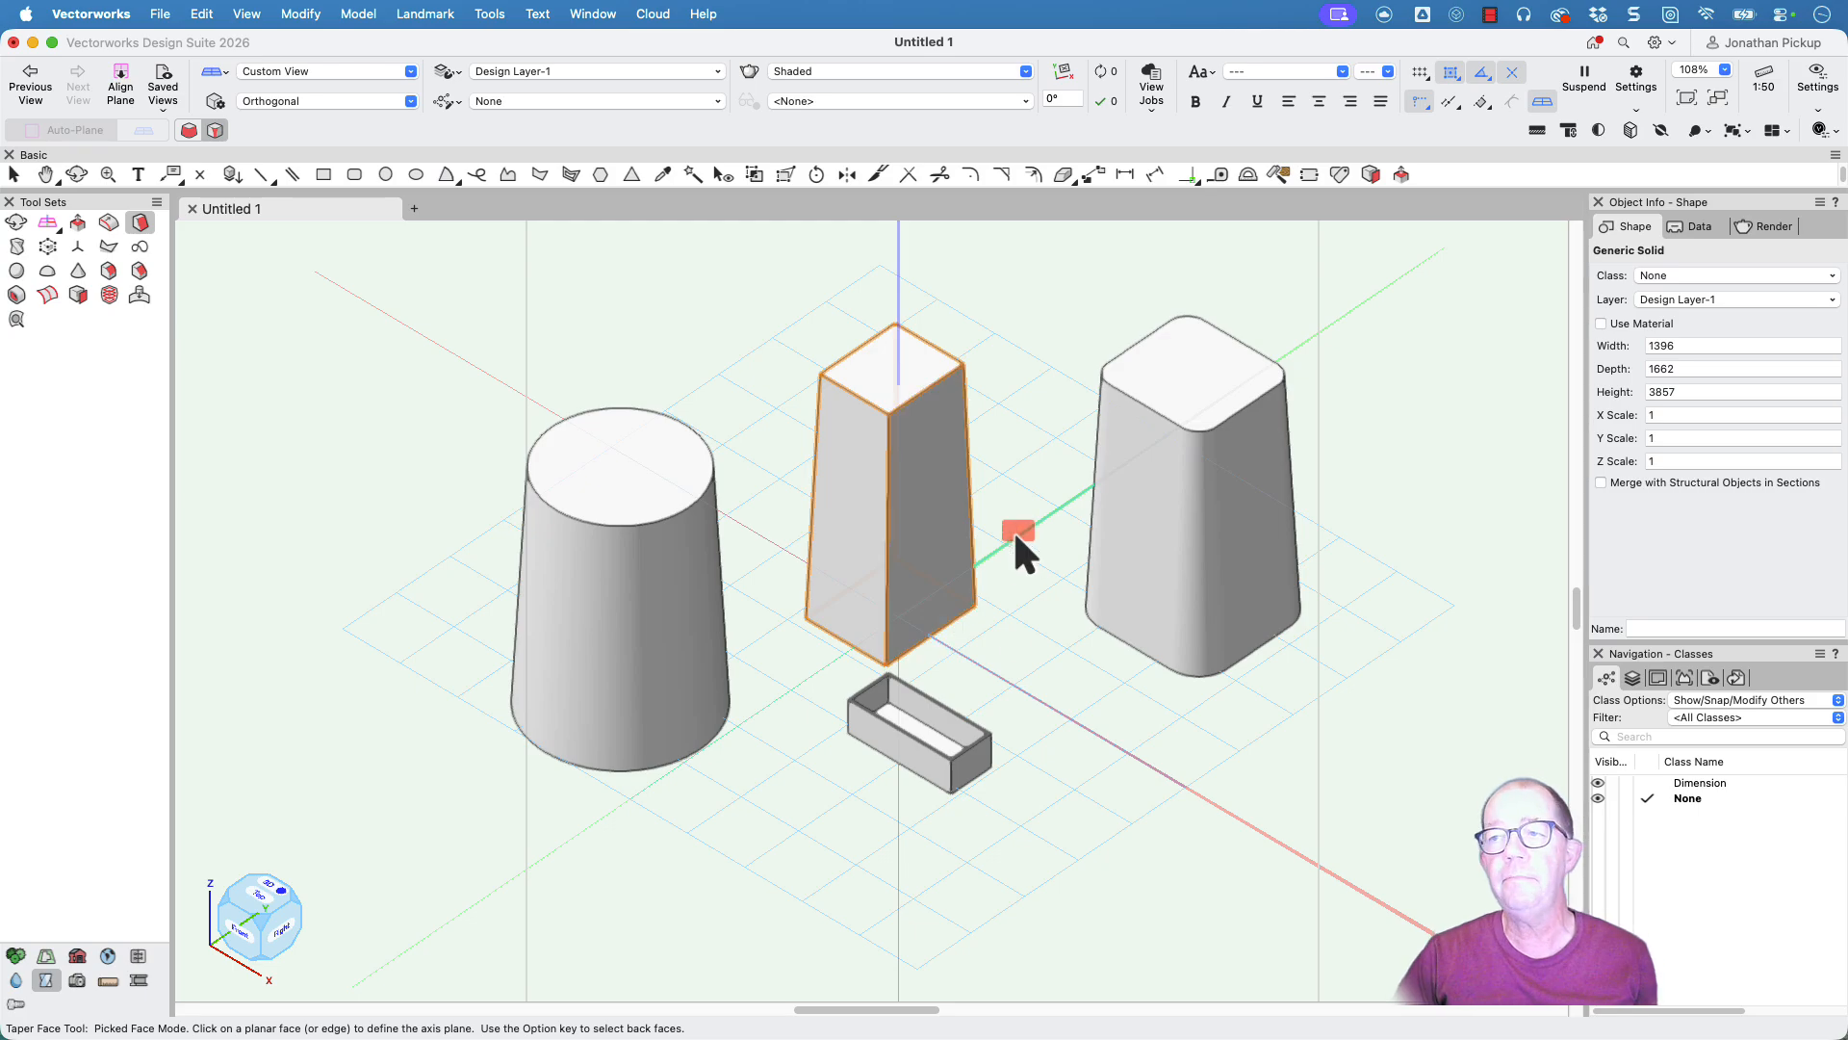
Step: Taper the large block's light front face inward by 8°, using its hidden bottom face as axis plane
scroll(1016, 536, "down", 1)
middle_click_drag(992, 520, 544, 745)
scroll(847, 621, "down", 1)
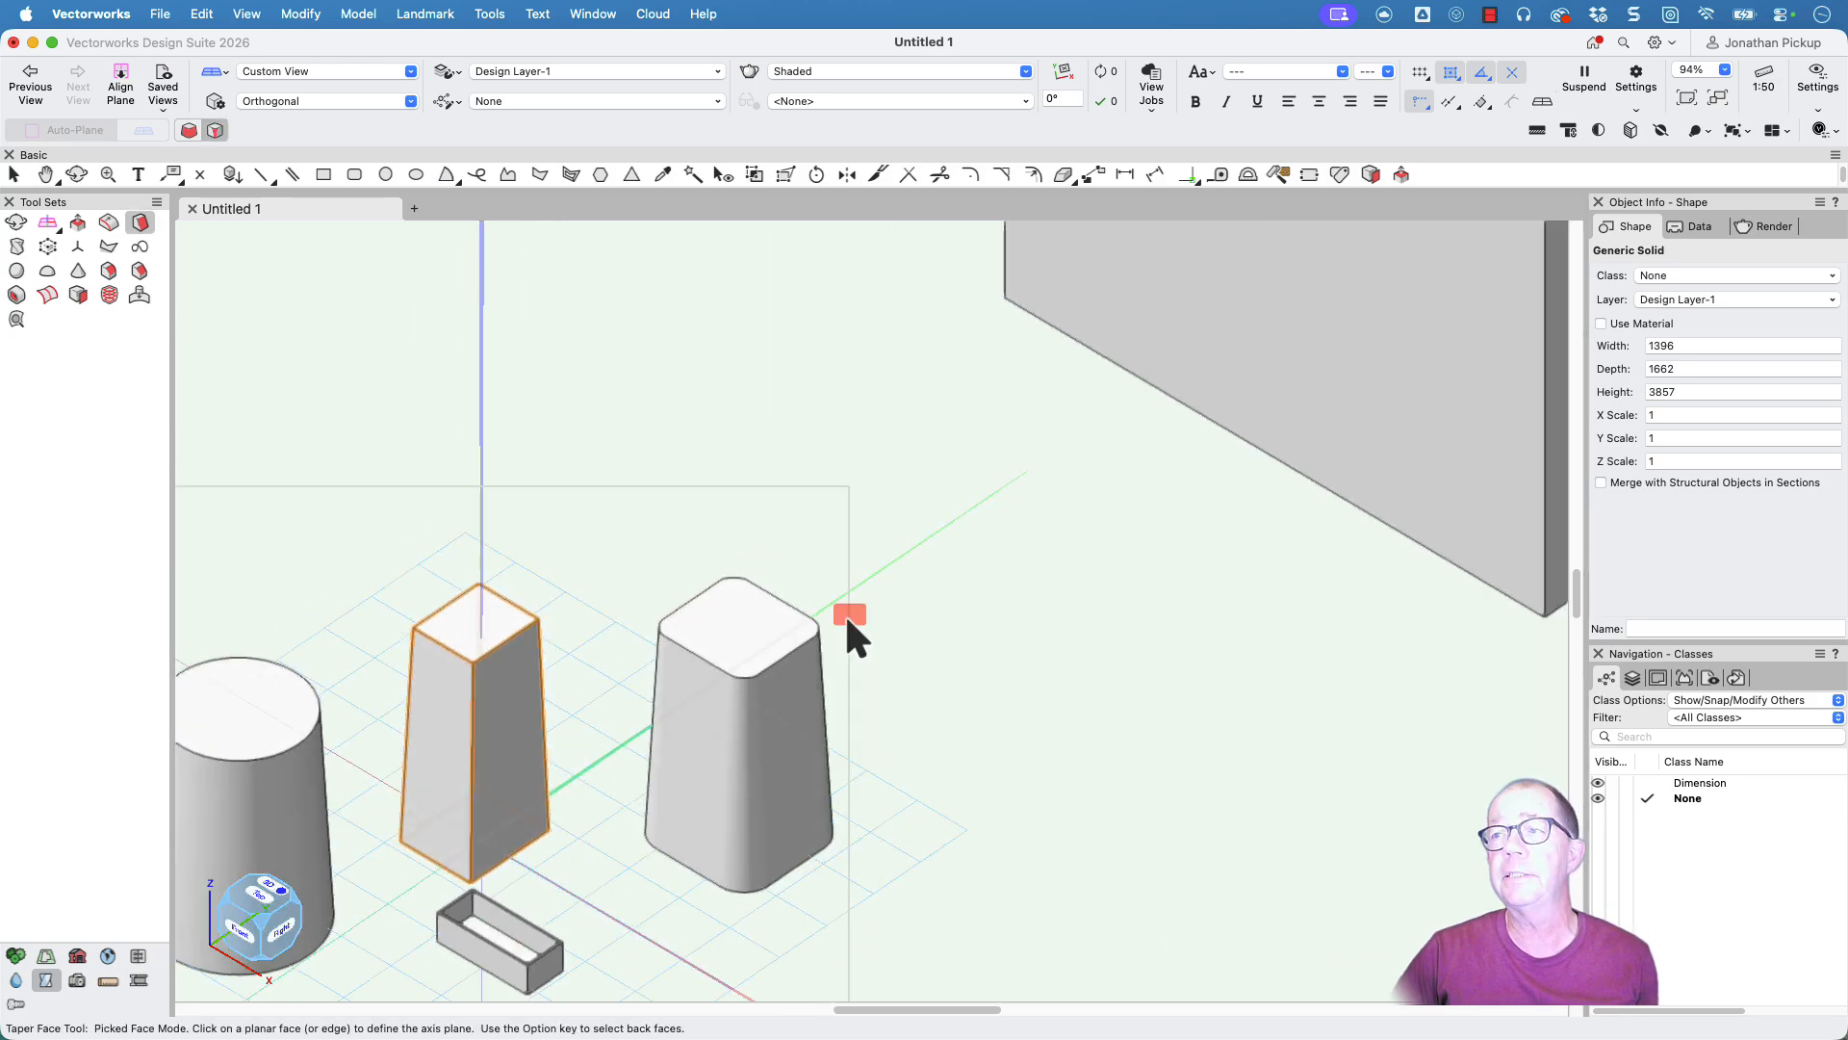
scroll(1082, 520, "down", 5)
middle_click_drag(1085, 527, 820, 664)
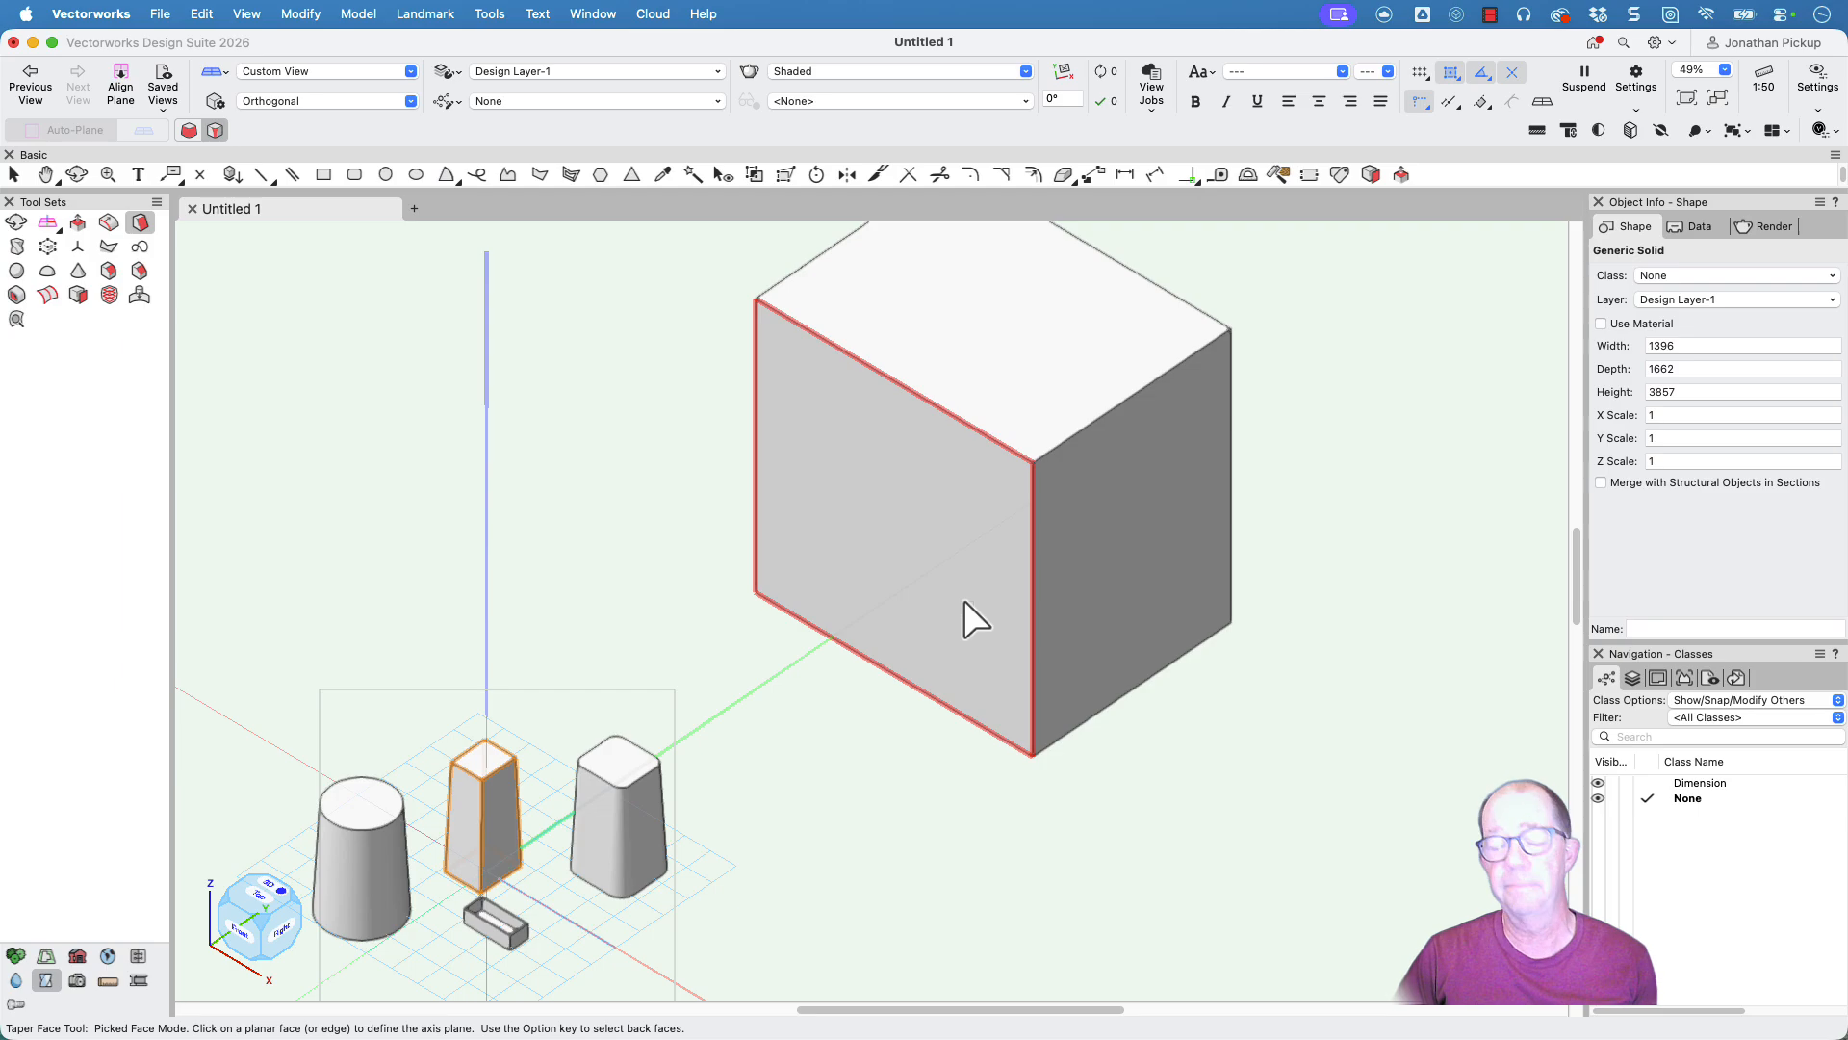
left_click(955, 635)
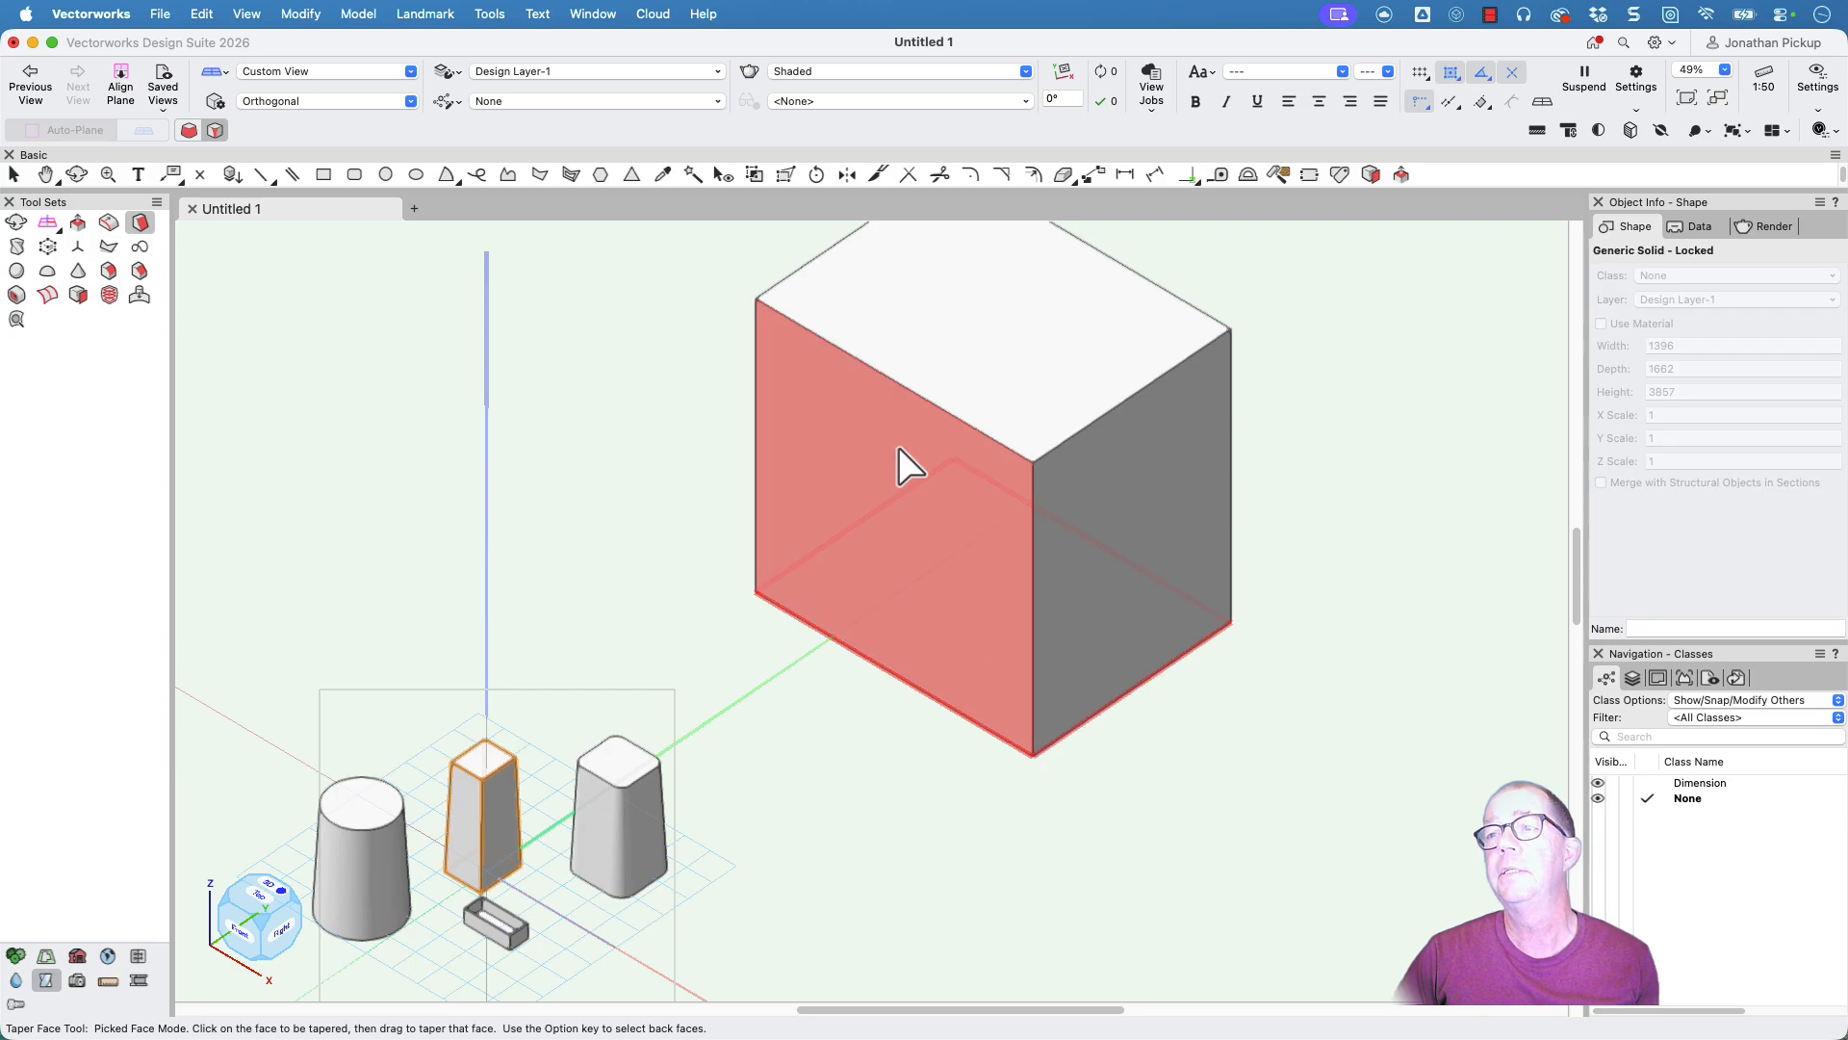
left_click_drag(899, 447, 939, 363)
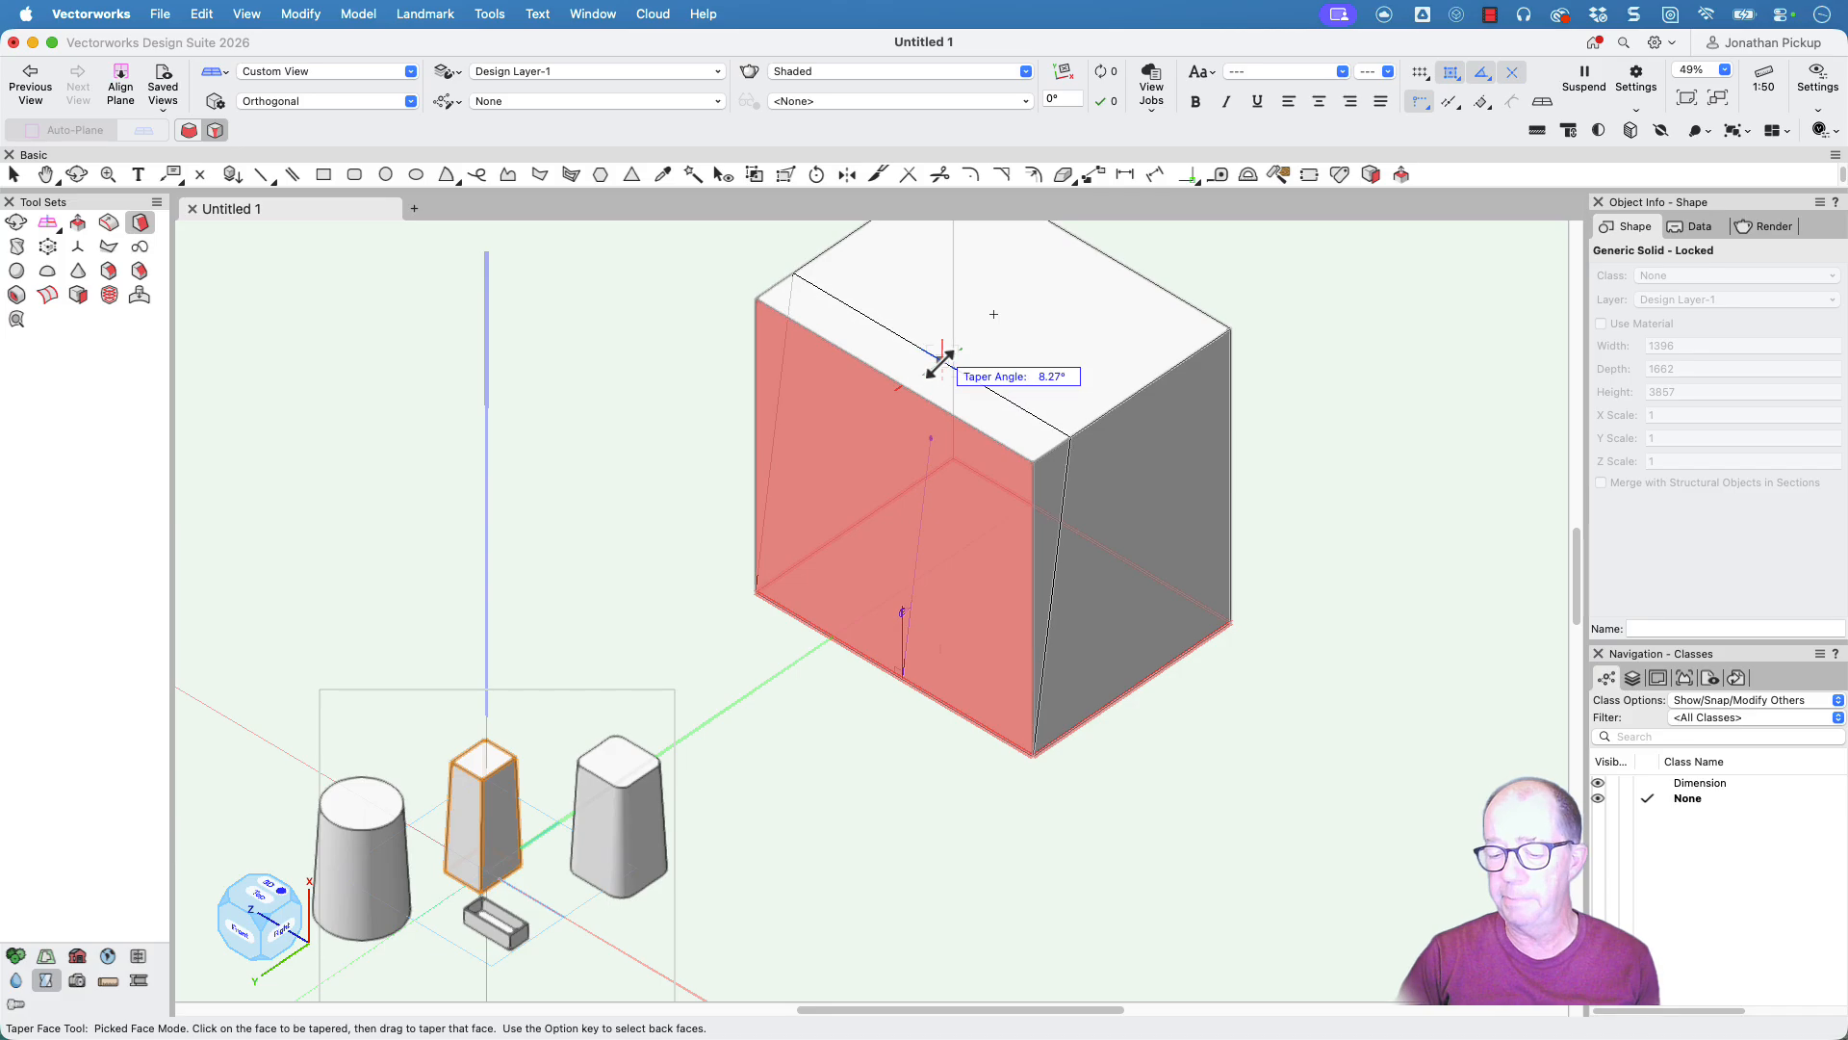
key("Tab")
type("8")
key("Return")
key("Return")
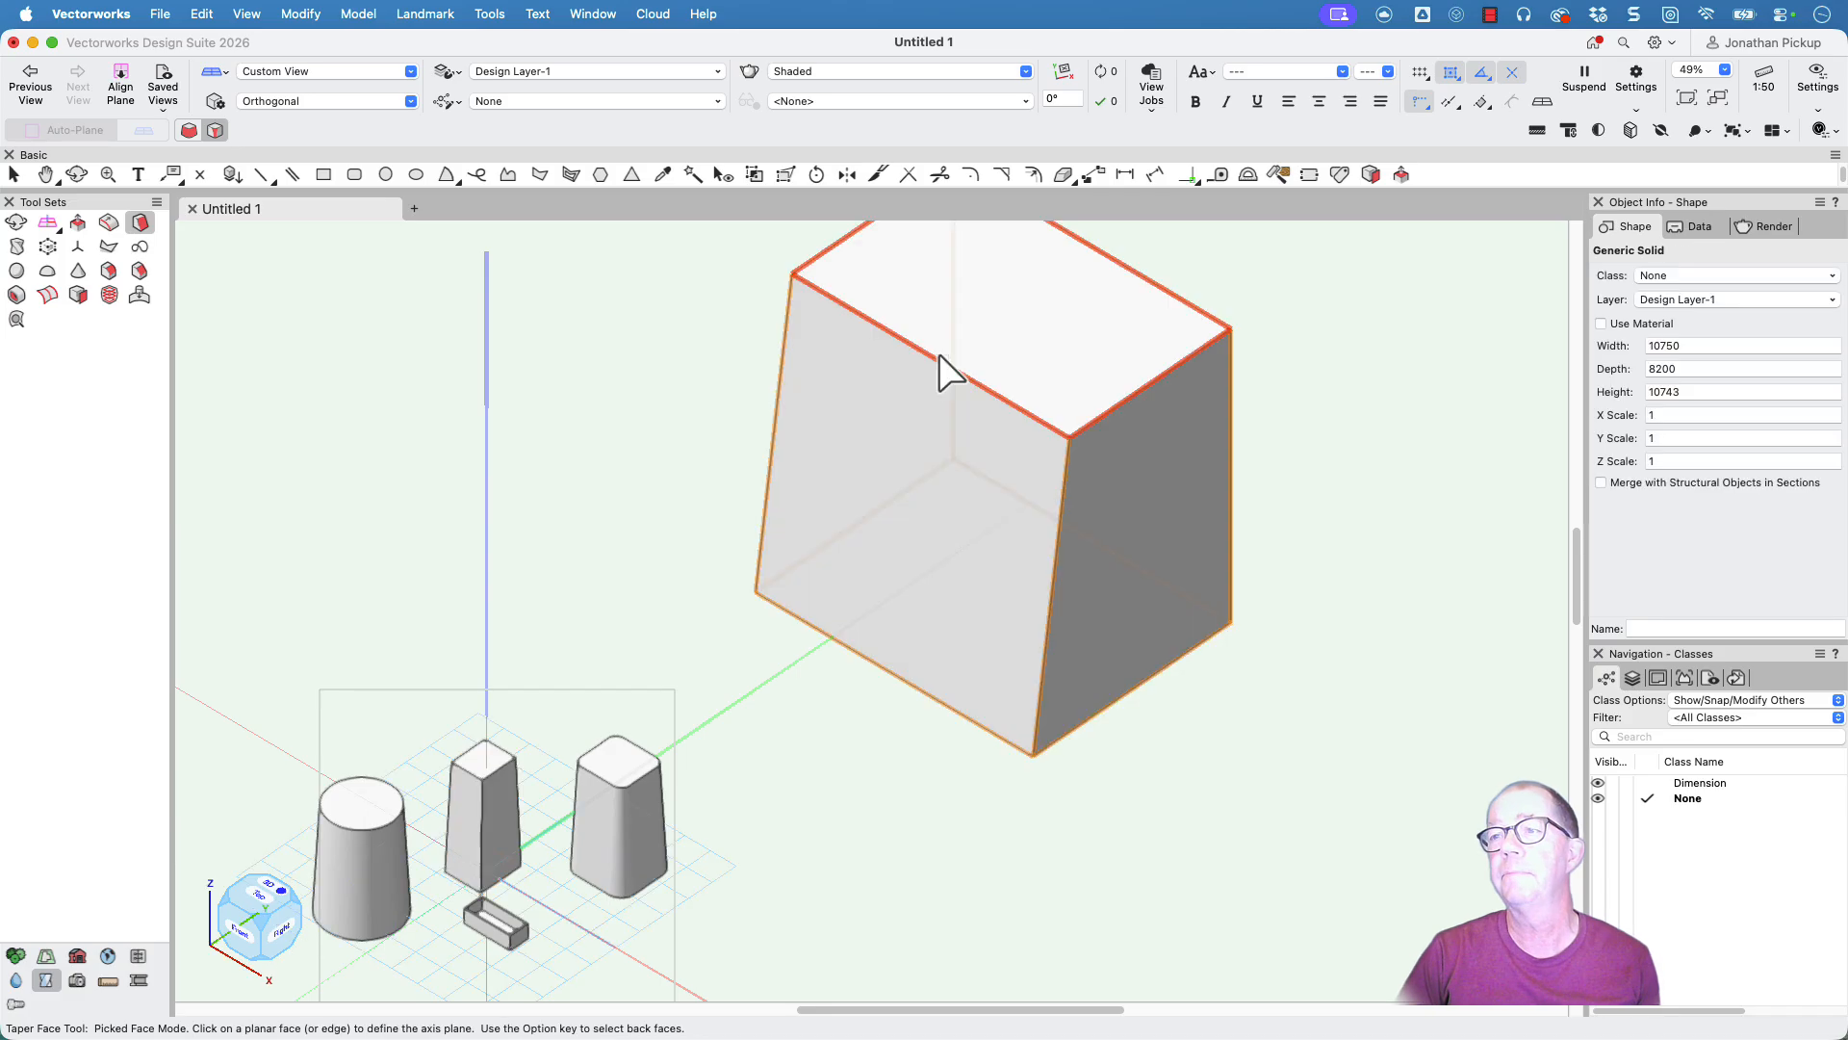
Step: Taper the large block's top face by 15°, using its sloped front face as axis plane
left_click(929, 429)
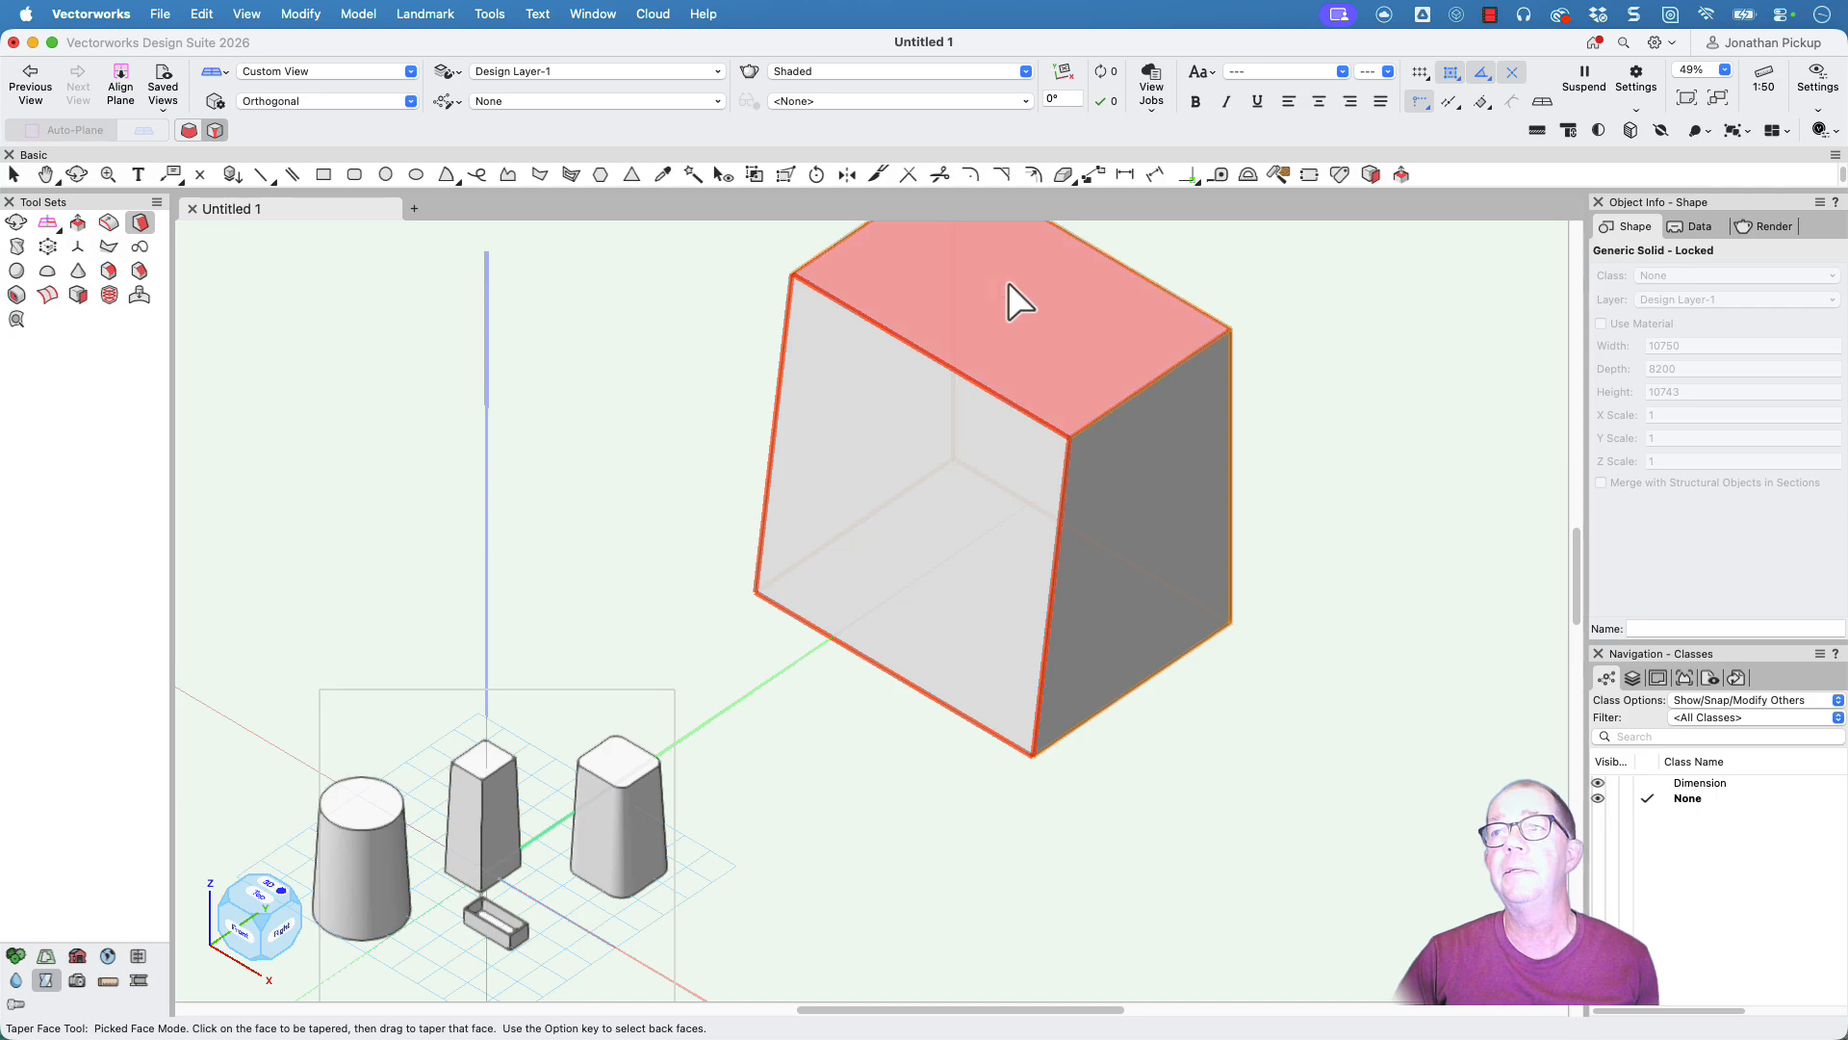
left_click_drag(1012, 302, 1215, 285)
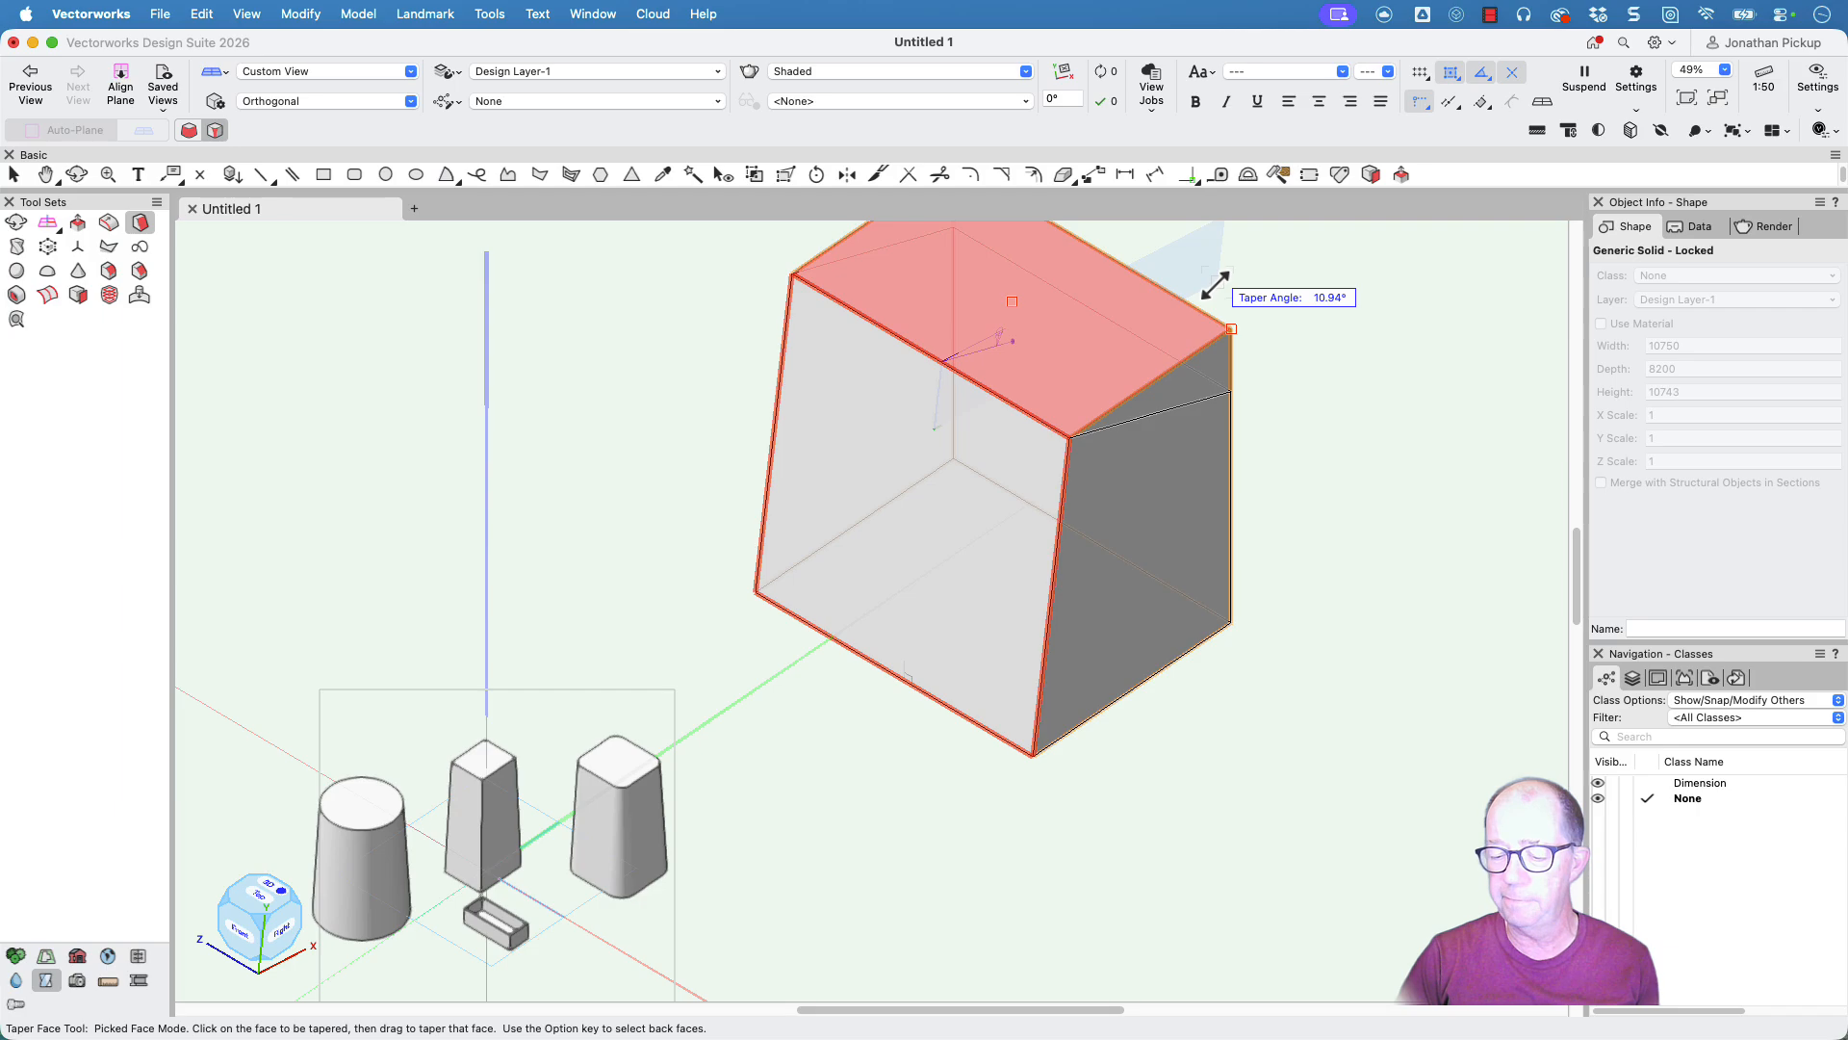
key("Tab")
type("15")
key("Return")
key("Return")
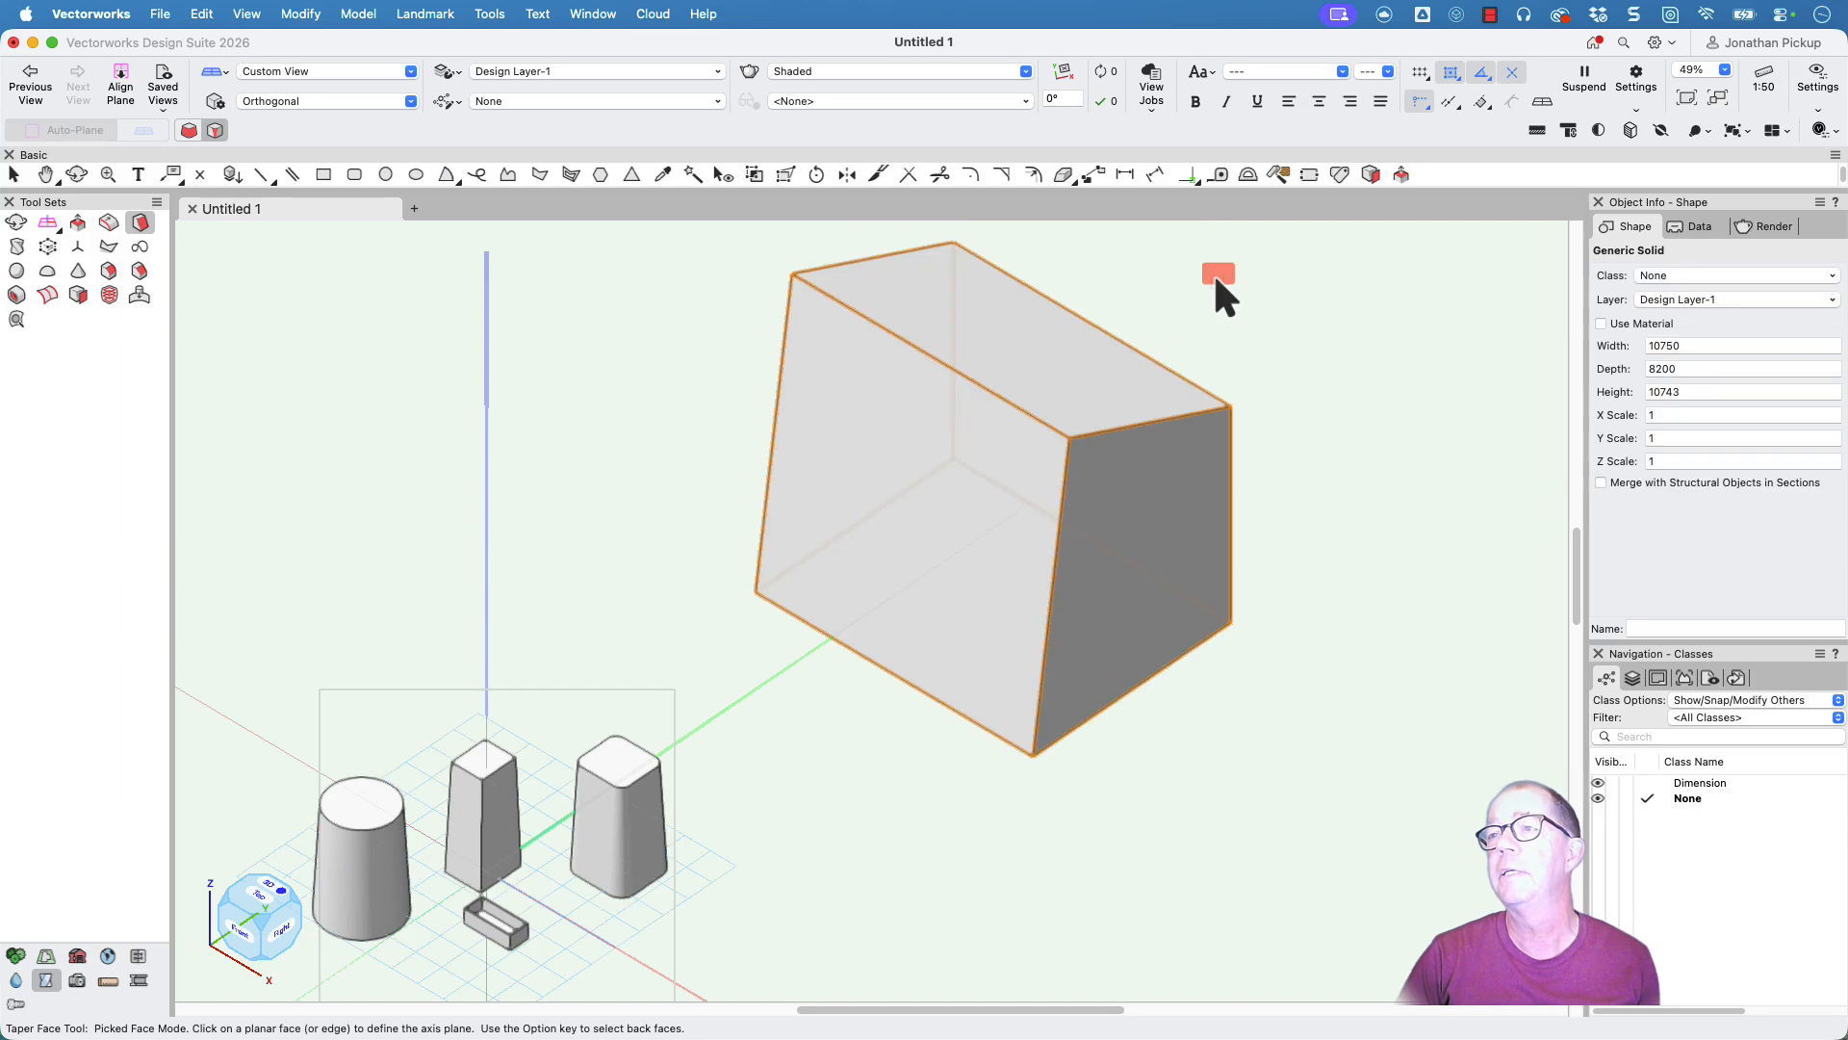
Step: Examine the large block's tapered front and top faces and its base from several angles
key("shift+c")
left_click_drag(1116, 477, 789, 290)
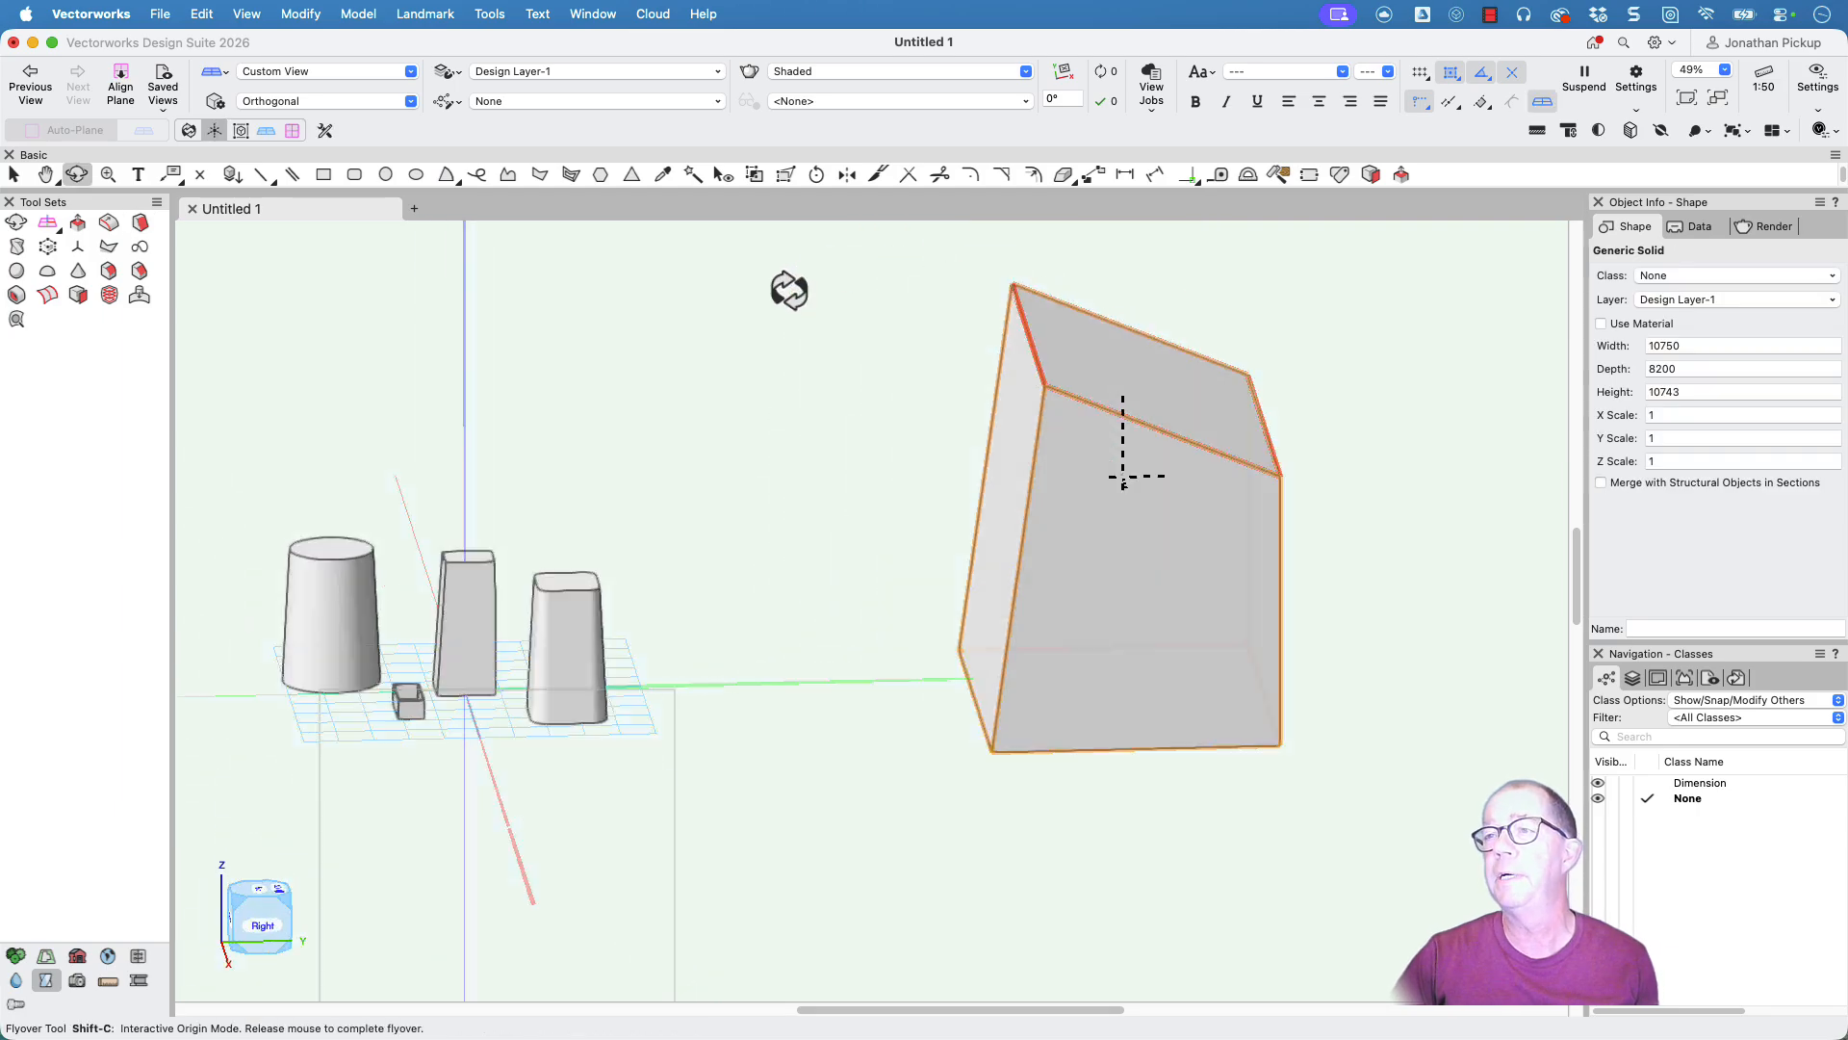
middle_click_drag(789, 291, 739, 250, "super")
middle_click_drag(972, 430, 1019, 430, "super")
middle_click_drag(1141, 414, 1405, 486, "super")
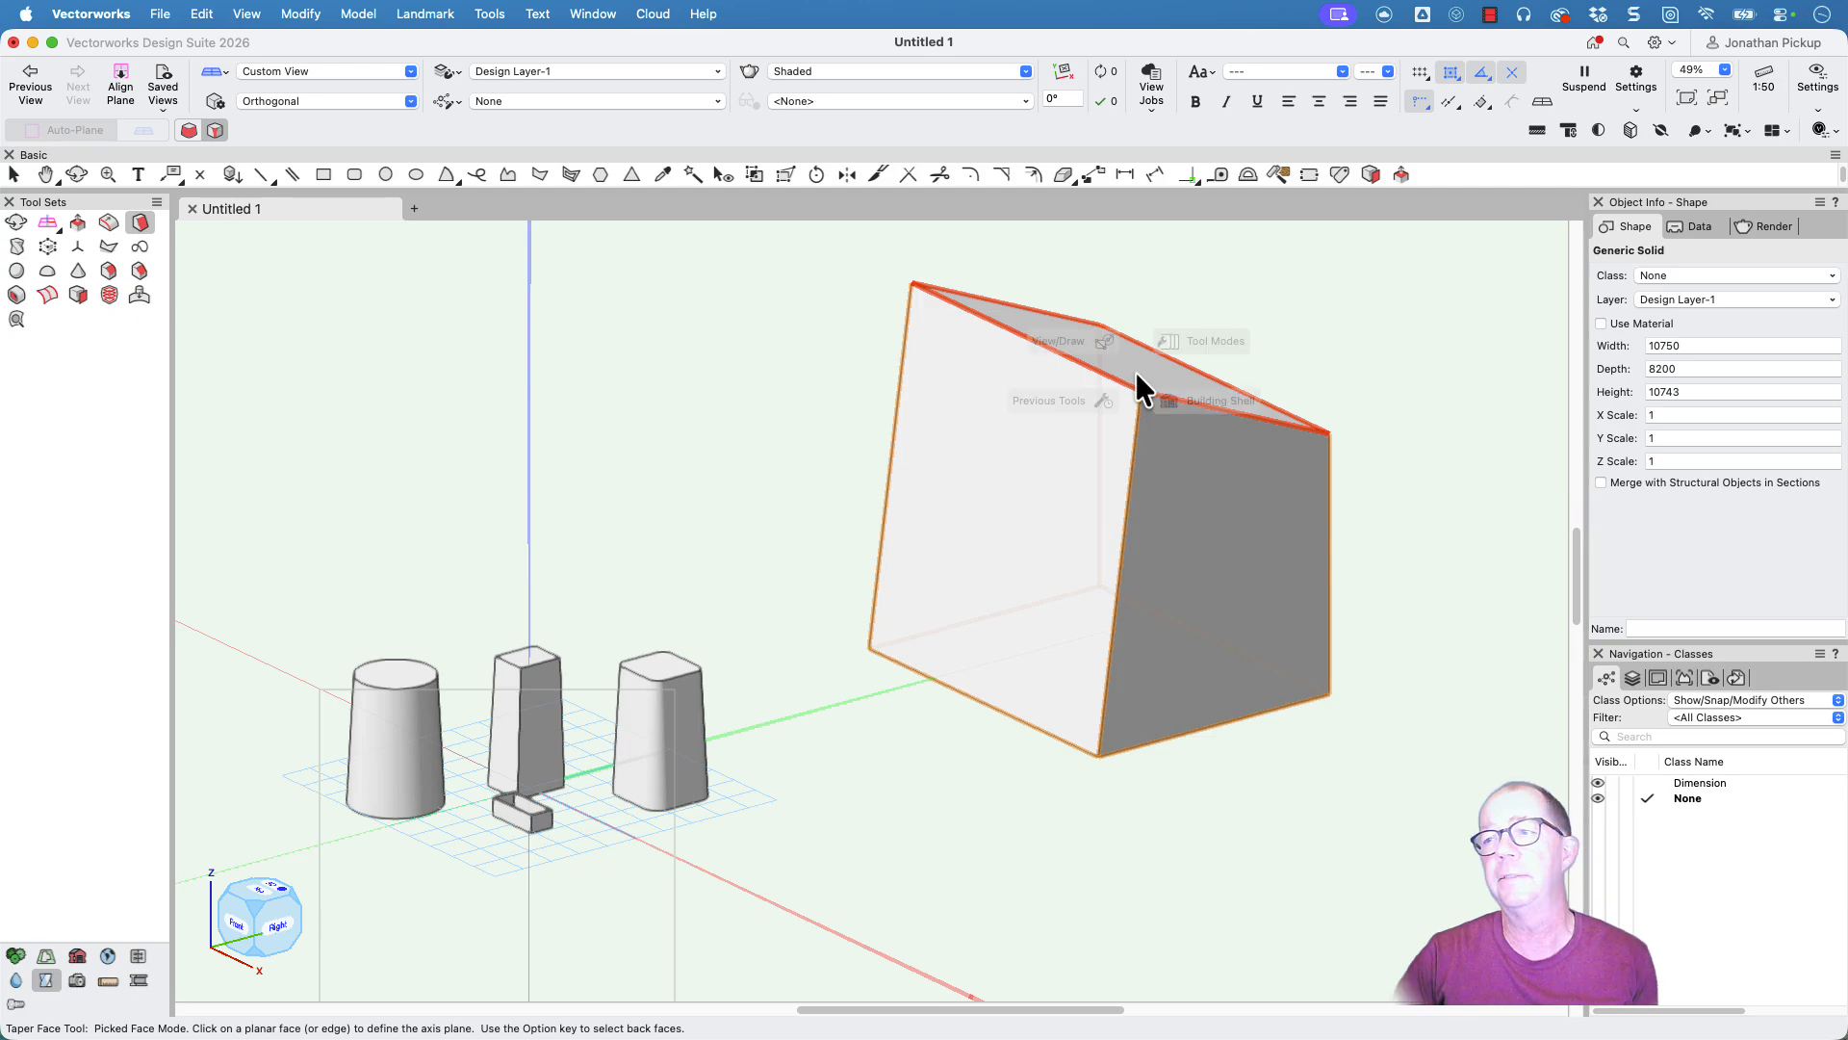
left_click(1066, 674)
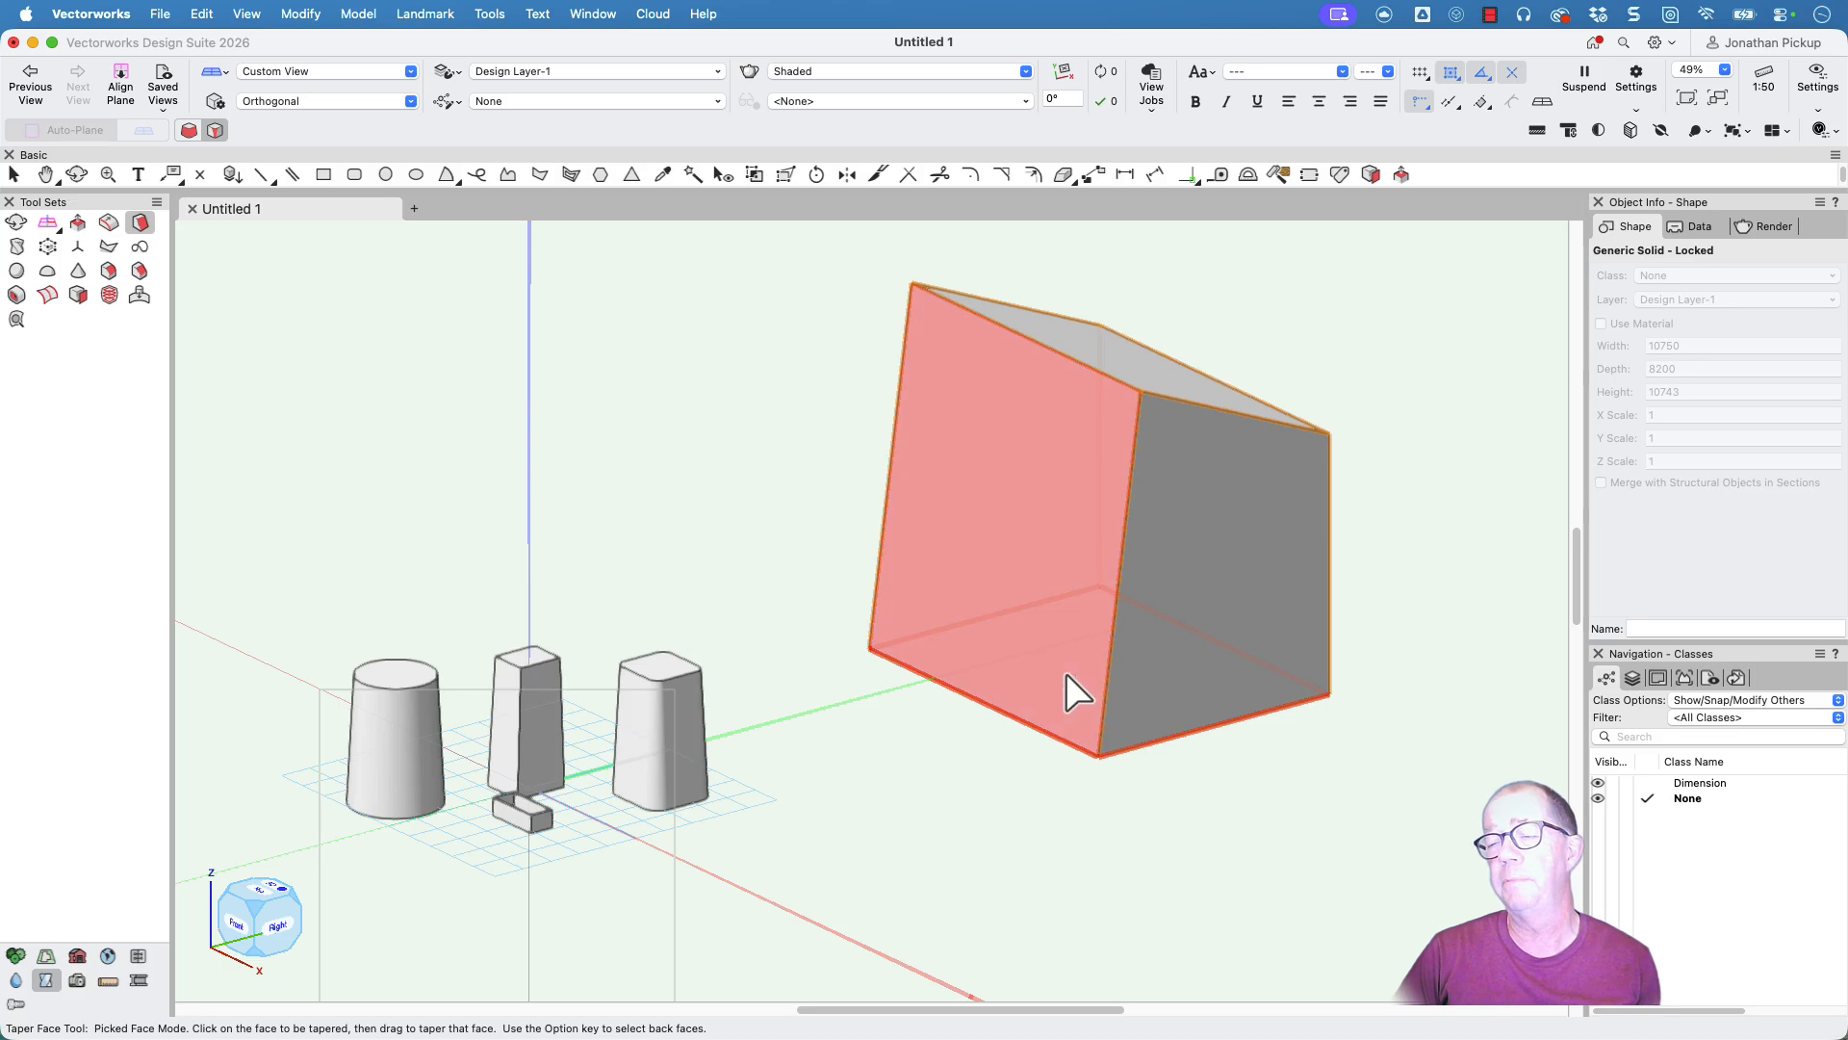
left_click_drag(1186, 592, 1172, 590)
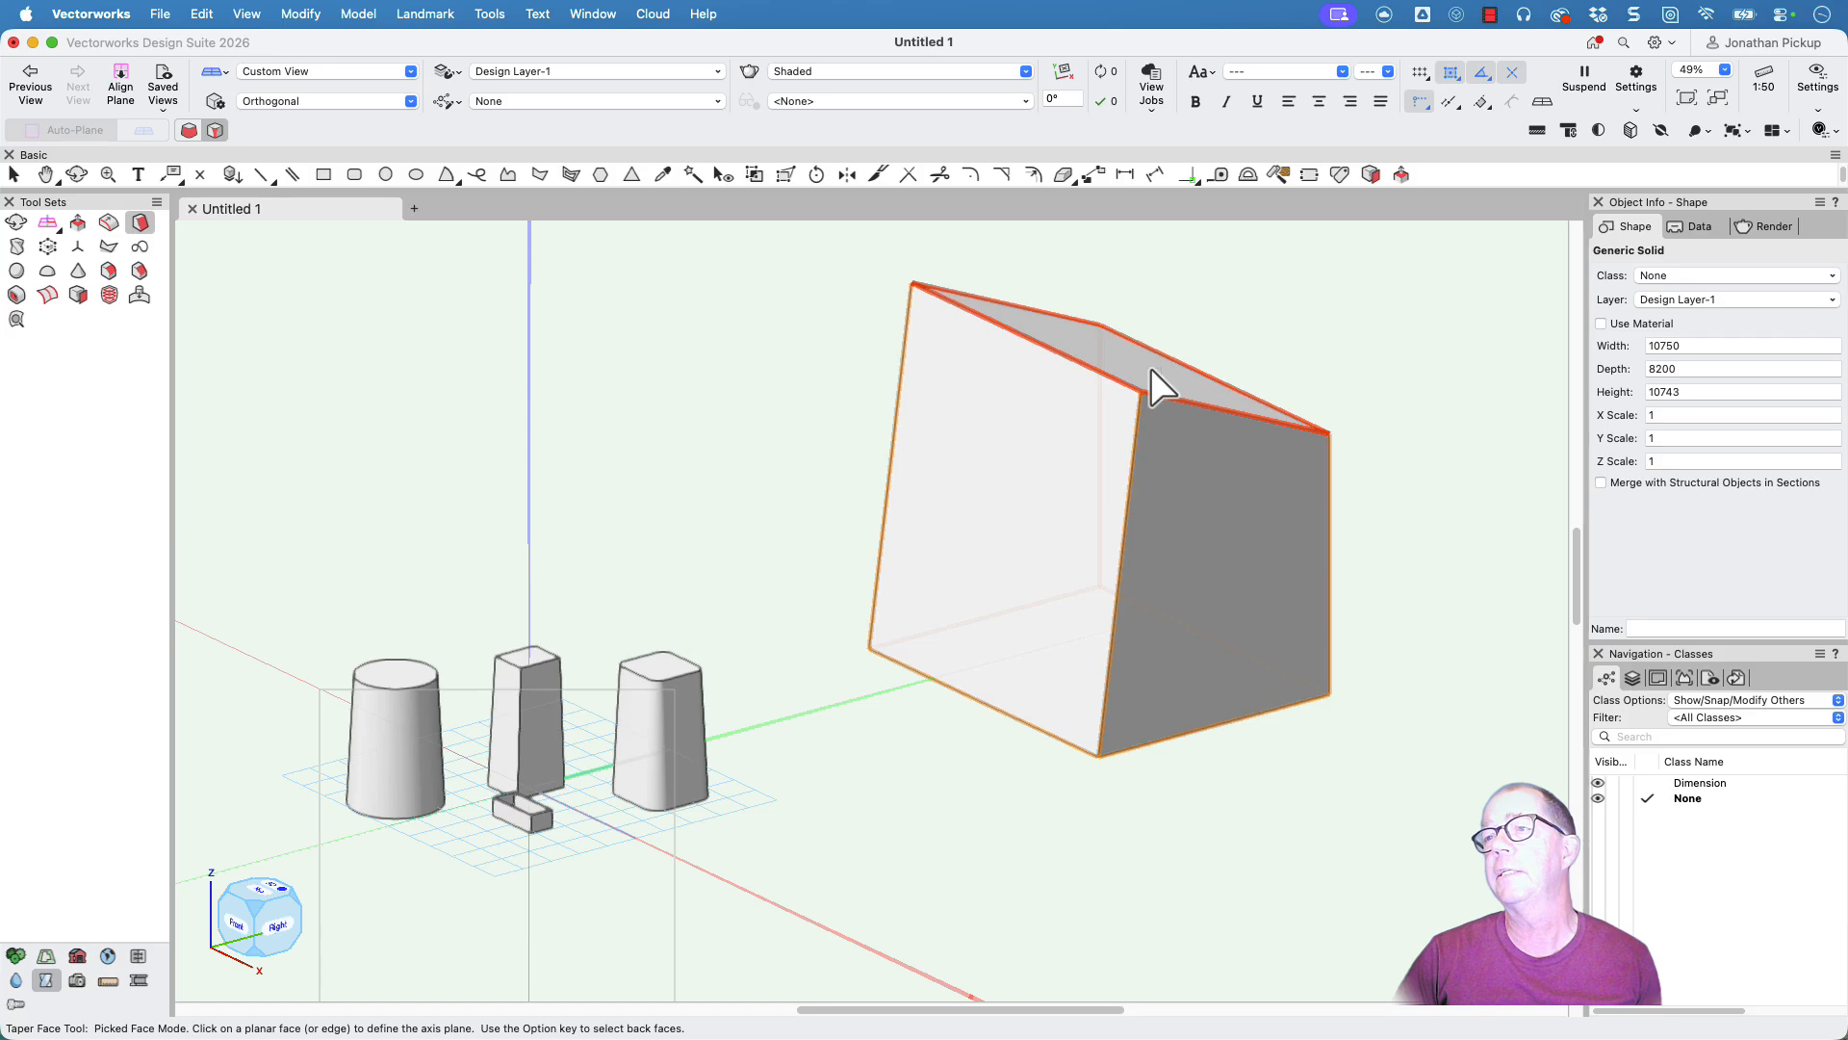
left_click_drag(1201, 483, 1190, 502)
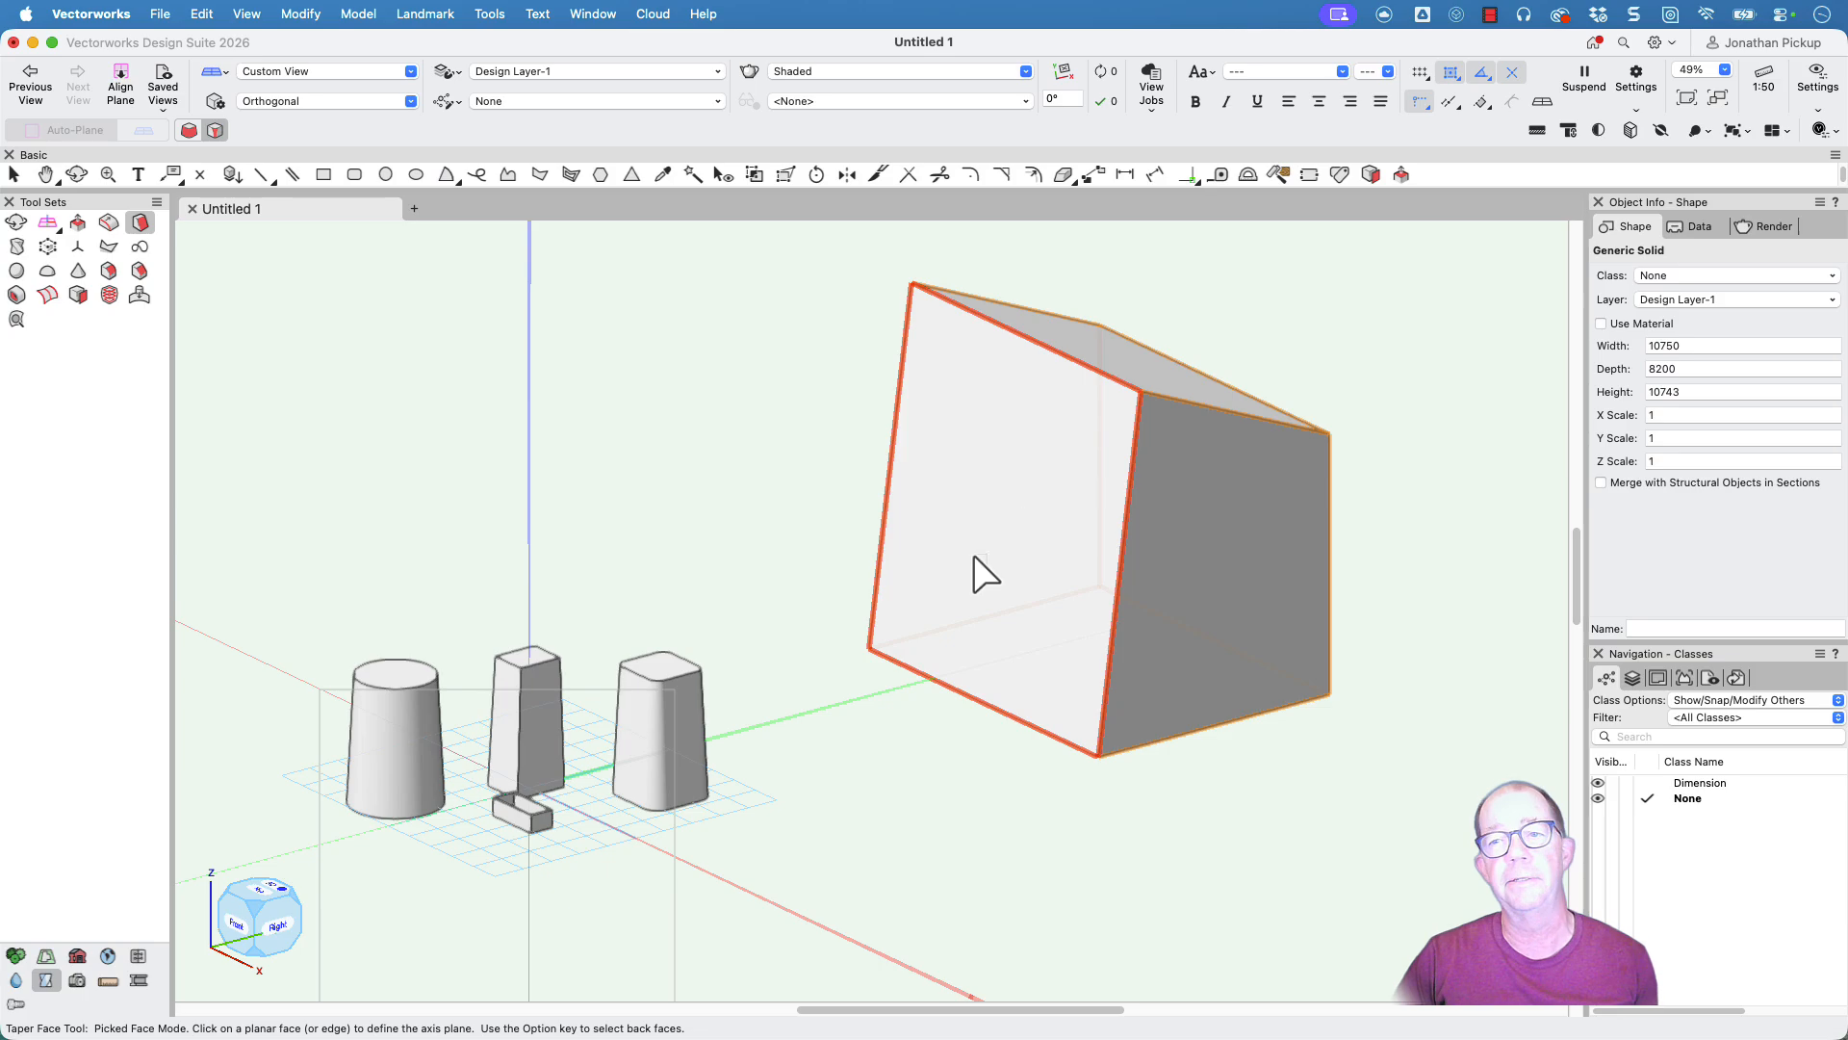
right_click(937, 568)
middle_click_drag(937, 568, 1005, 576, "ctrl")
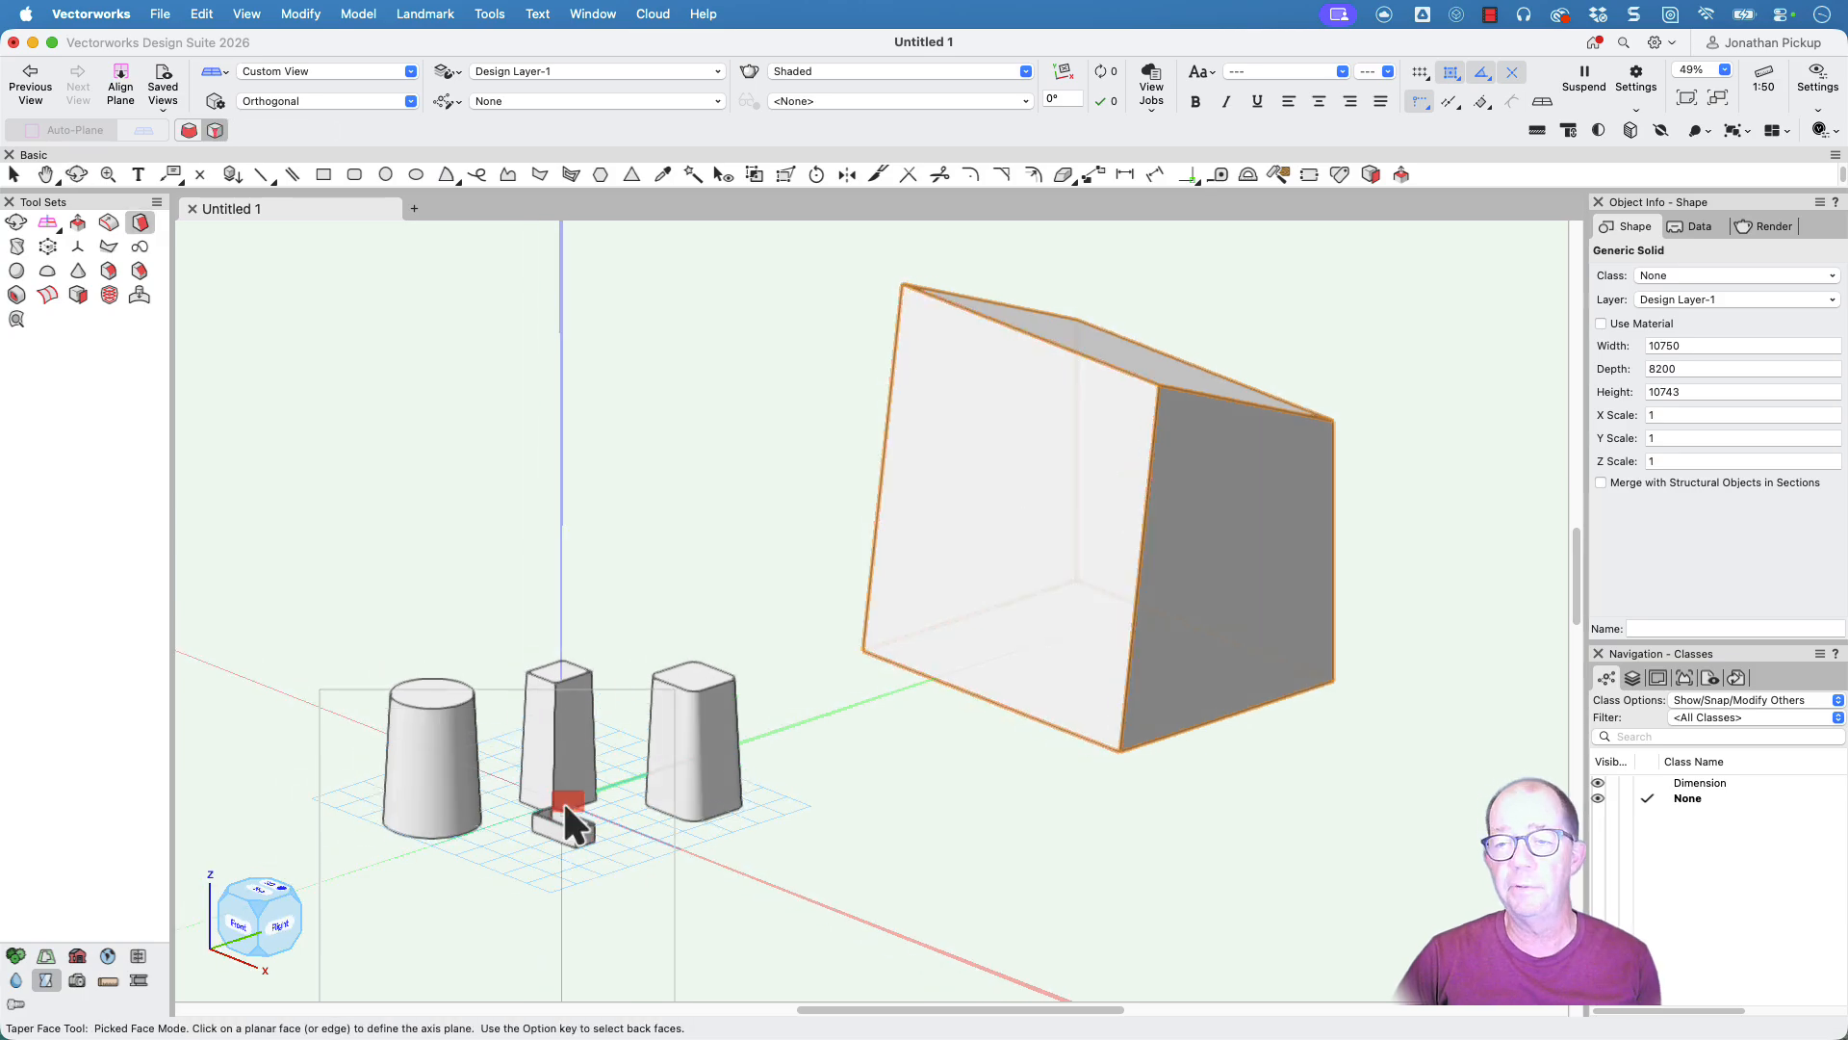
Step: Select the small hollow box in front of the square column and zoom to it
key("x")
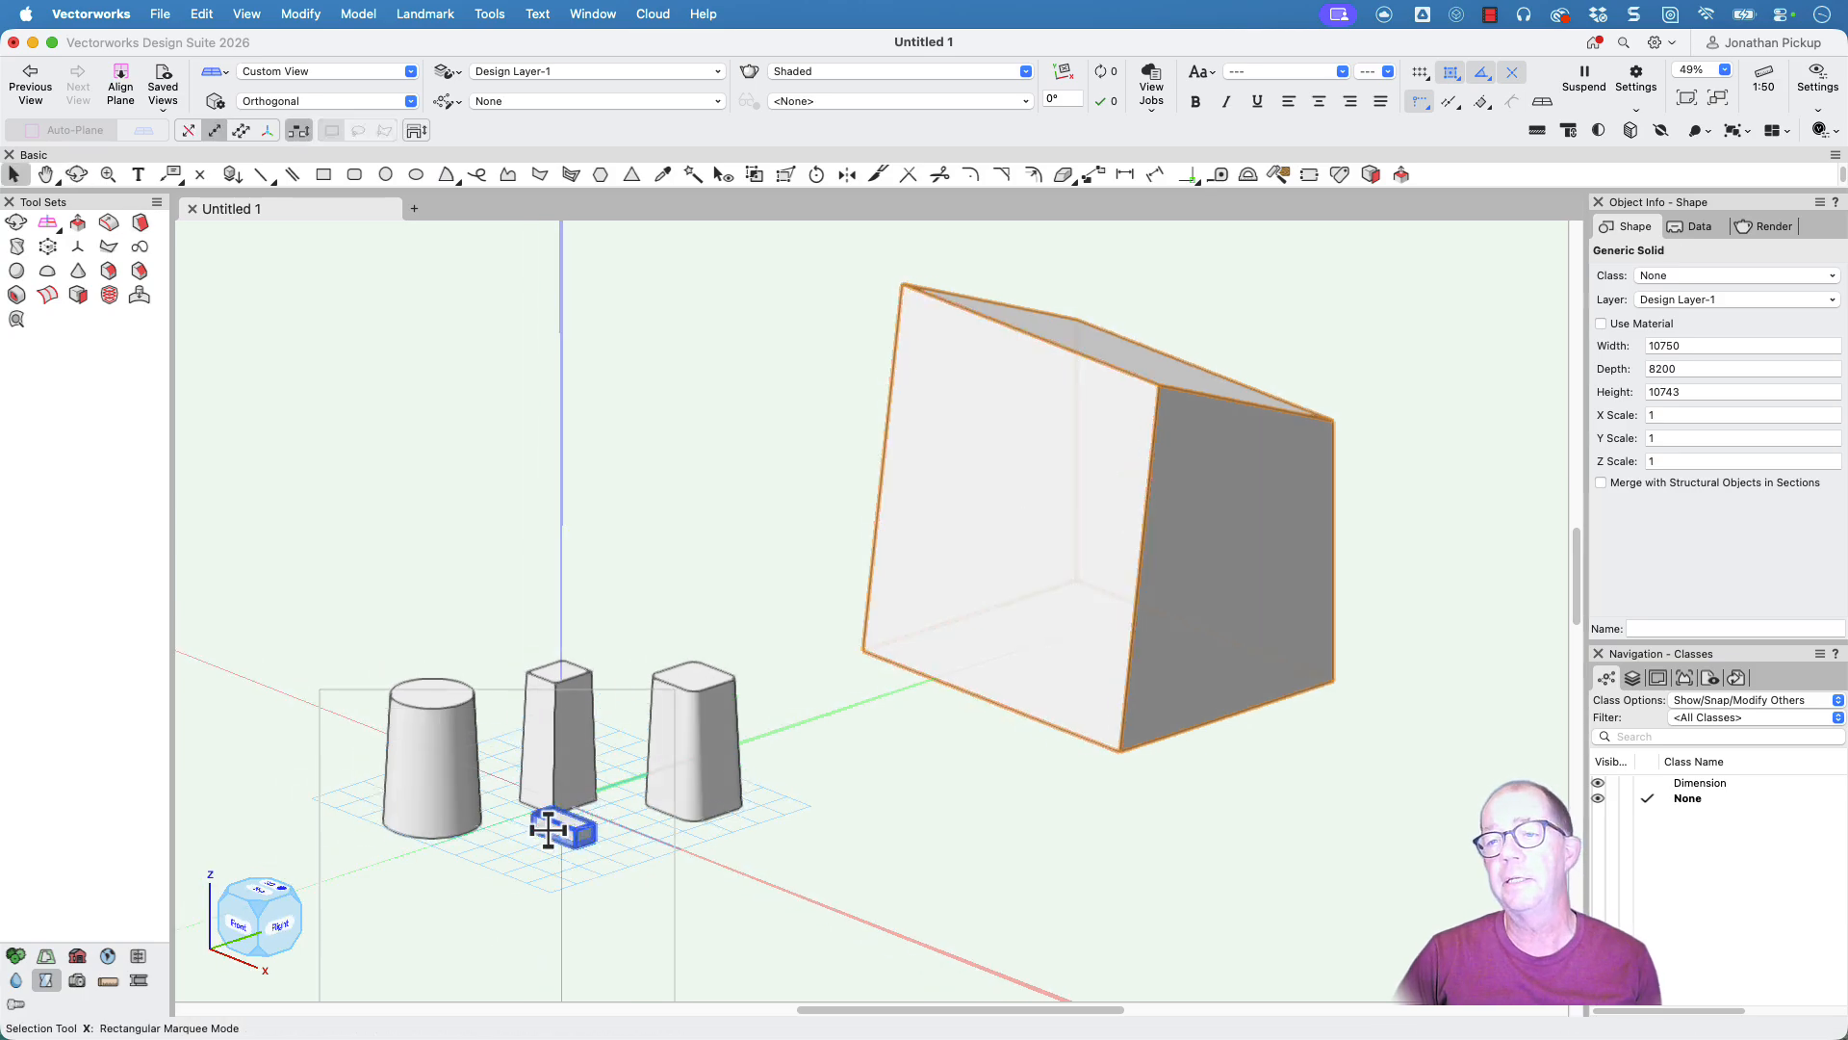
left_click(548, 829)
key("super+6")
middle_click_drag(553, 761, 585, 874, "ctrl")
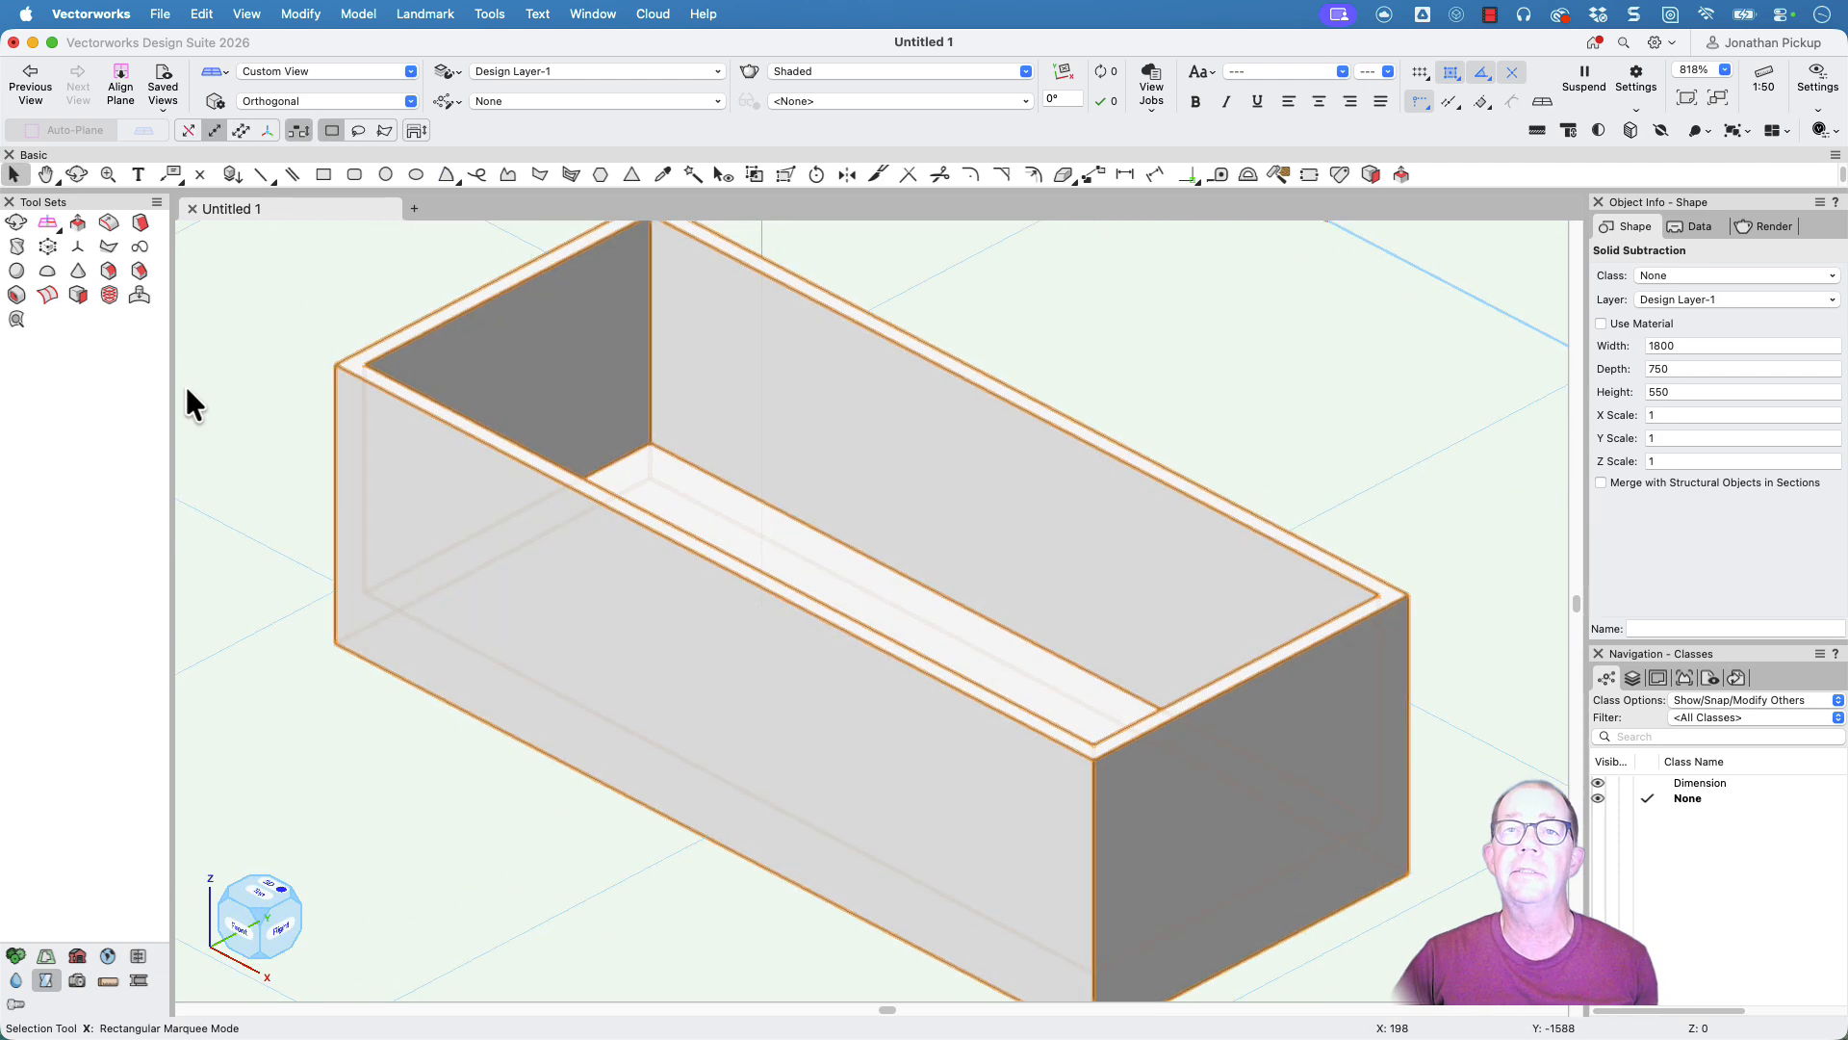
Step: Taper the hollow box's dark inner end wall by -20°, using its top rim as axis plane
left_click(140, 222)
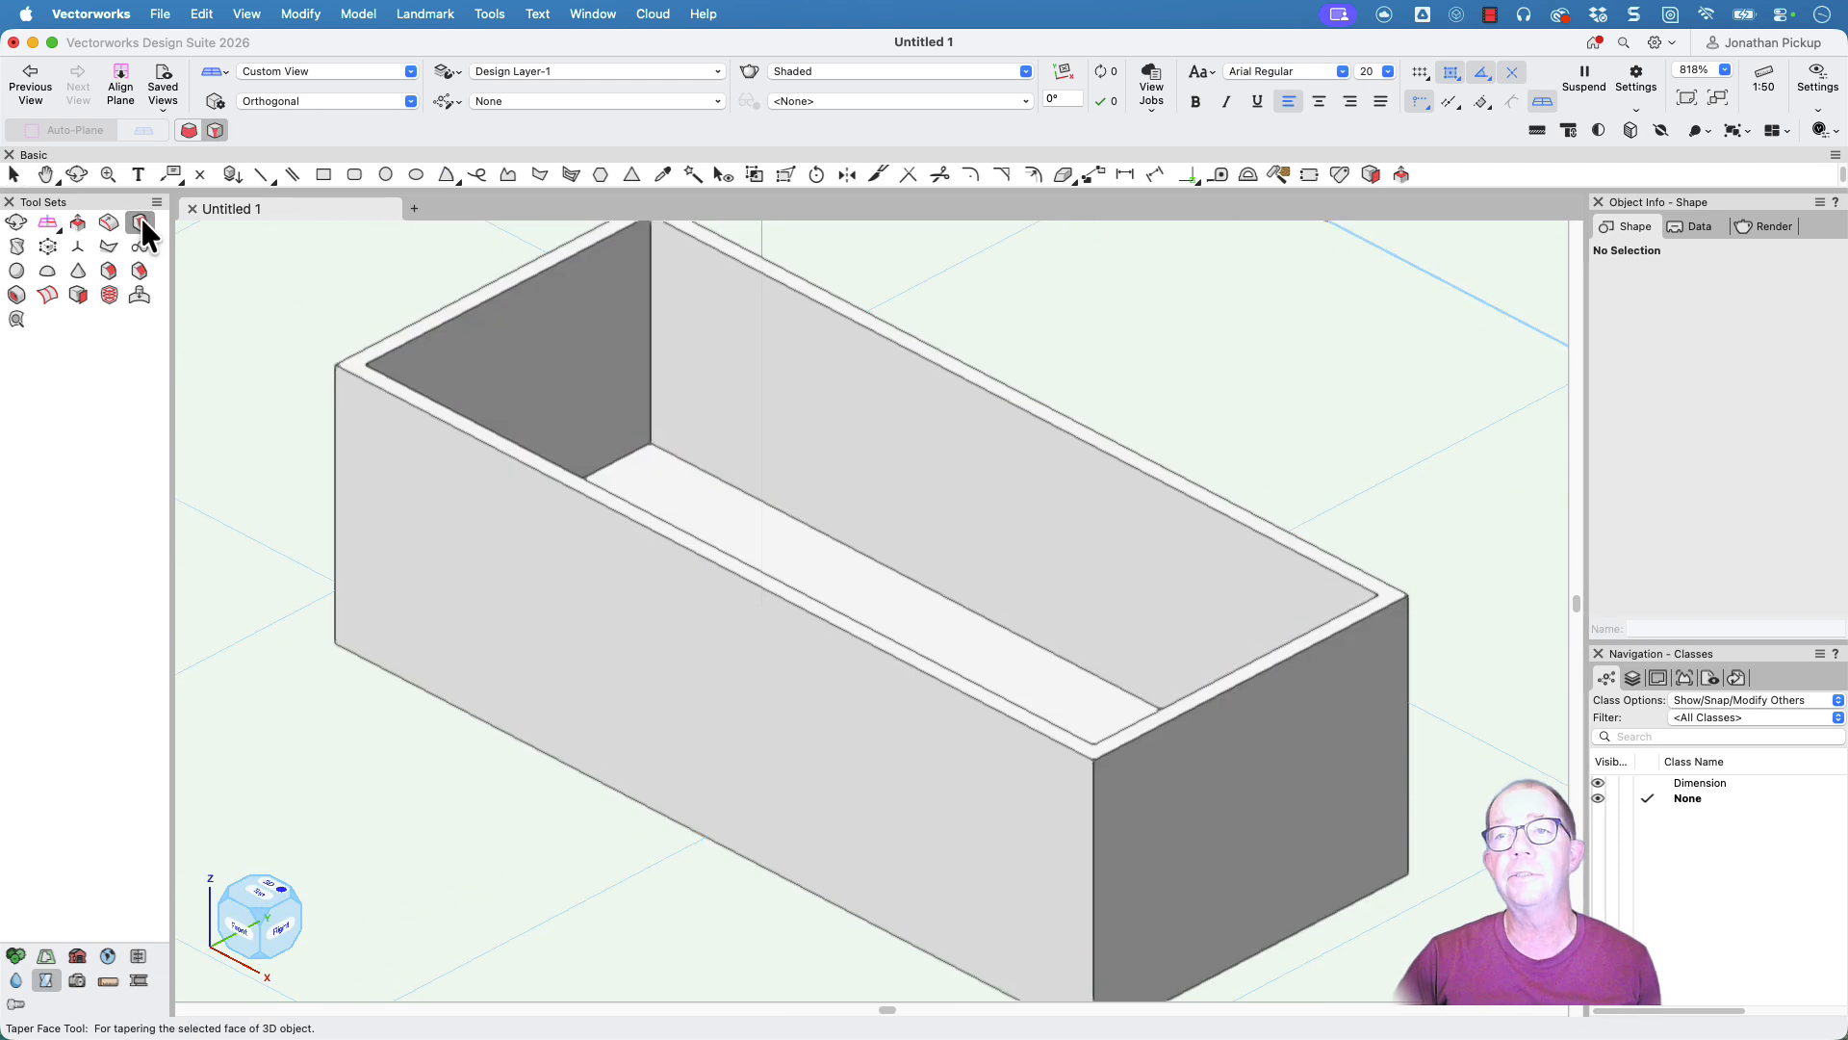
left_click(489, 283)
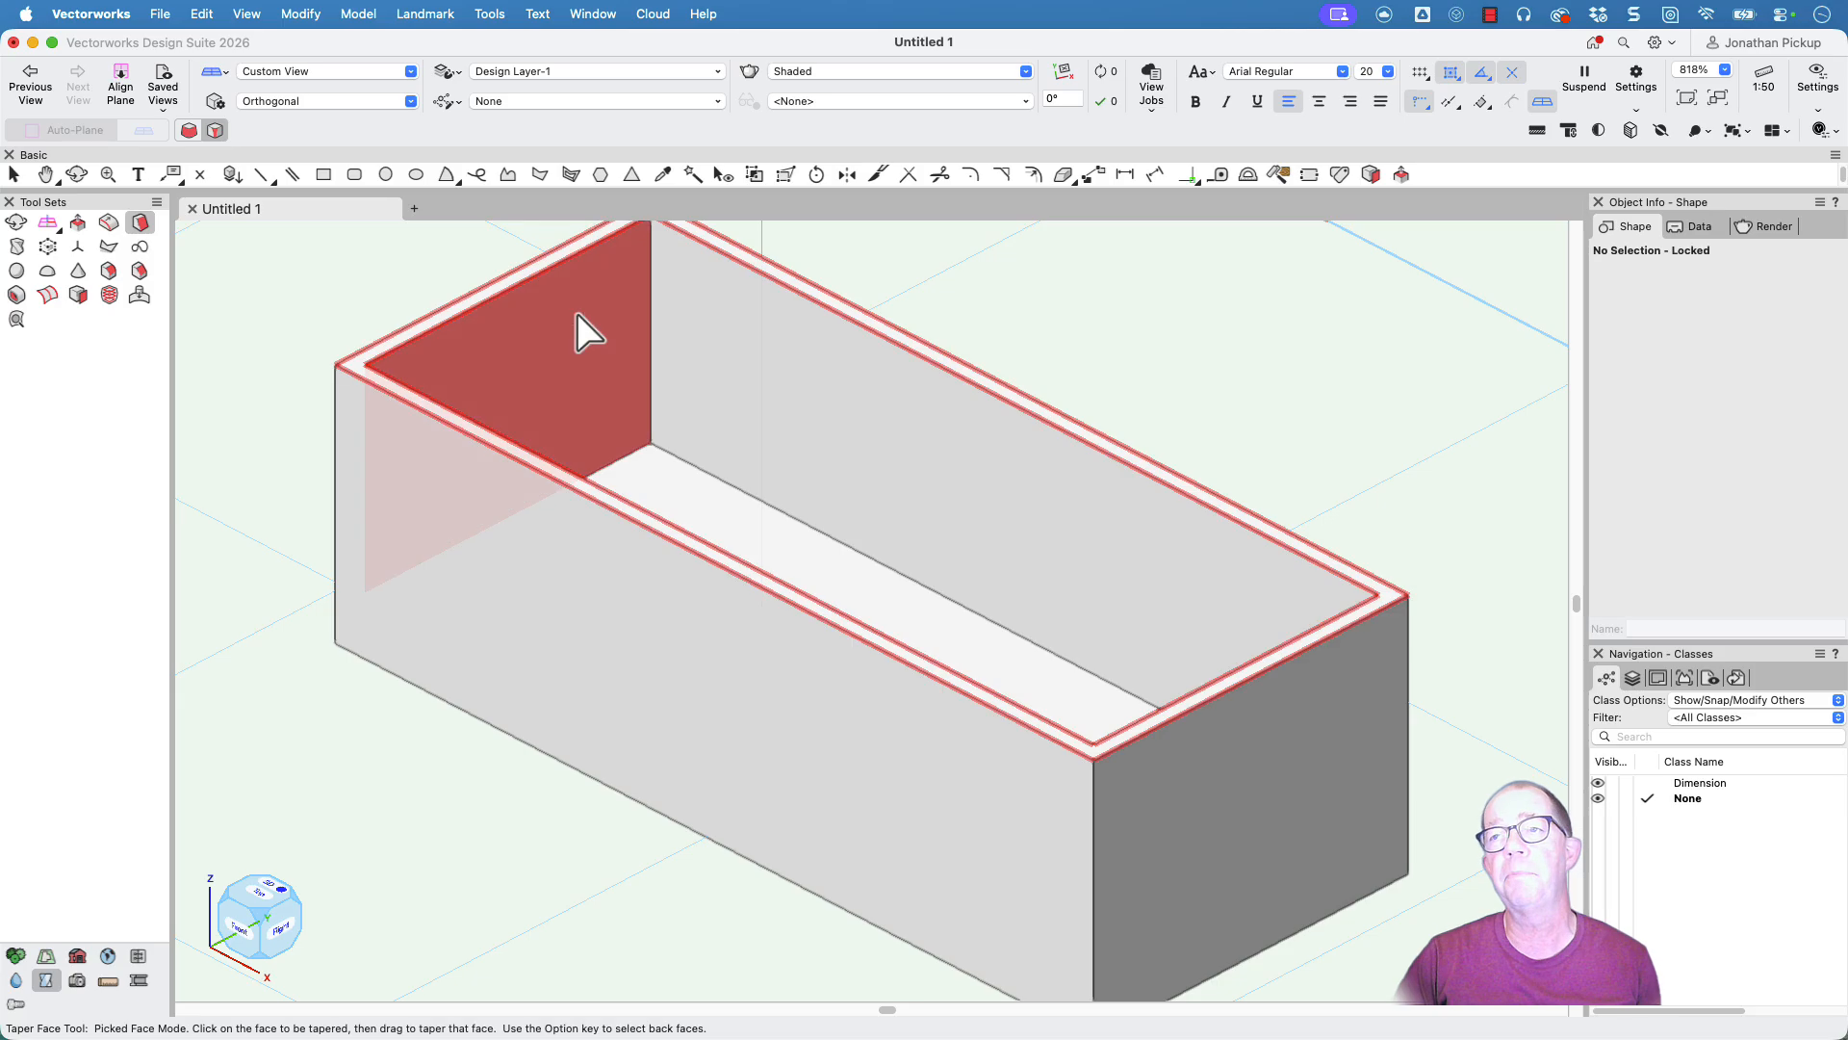
left_click(589, 380)
left_click(534, 278)
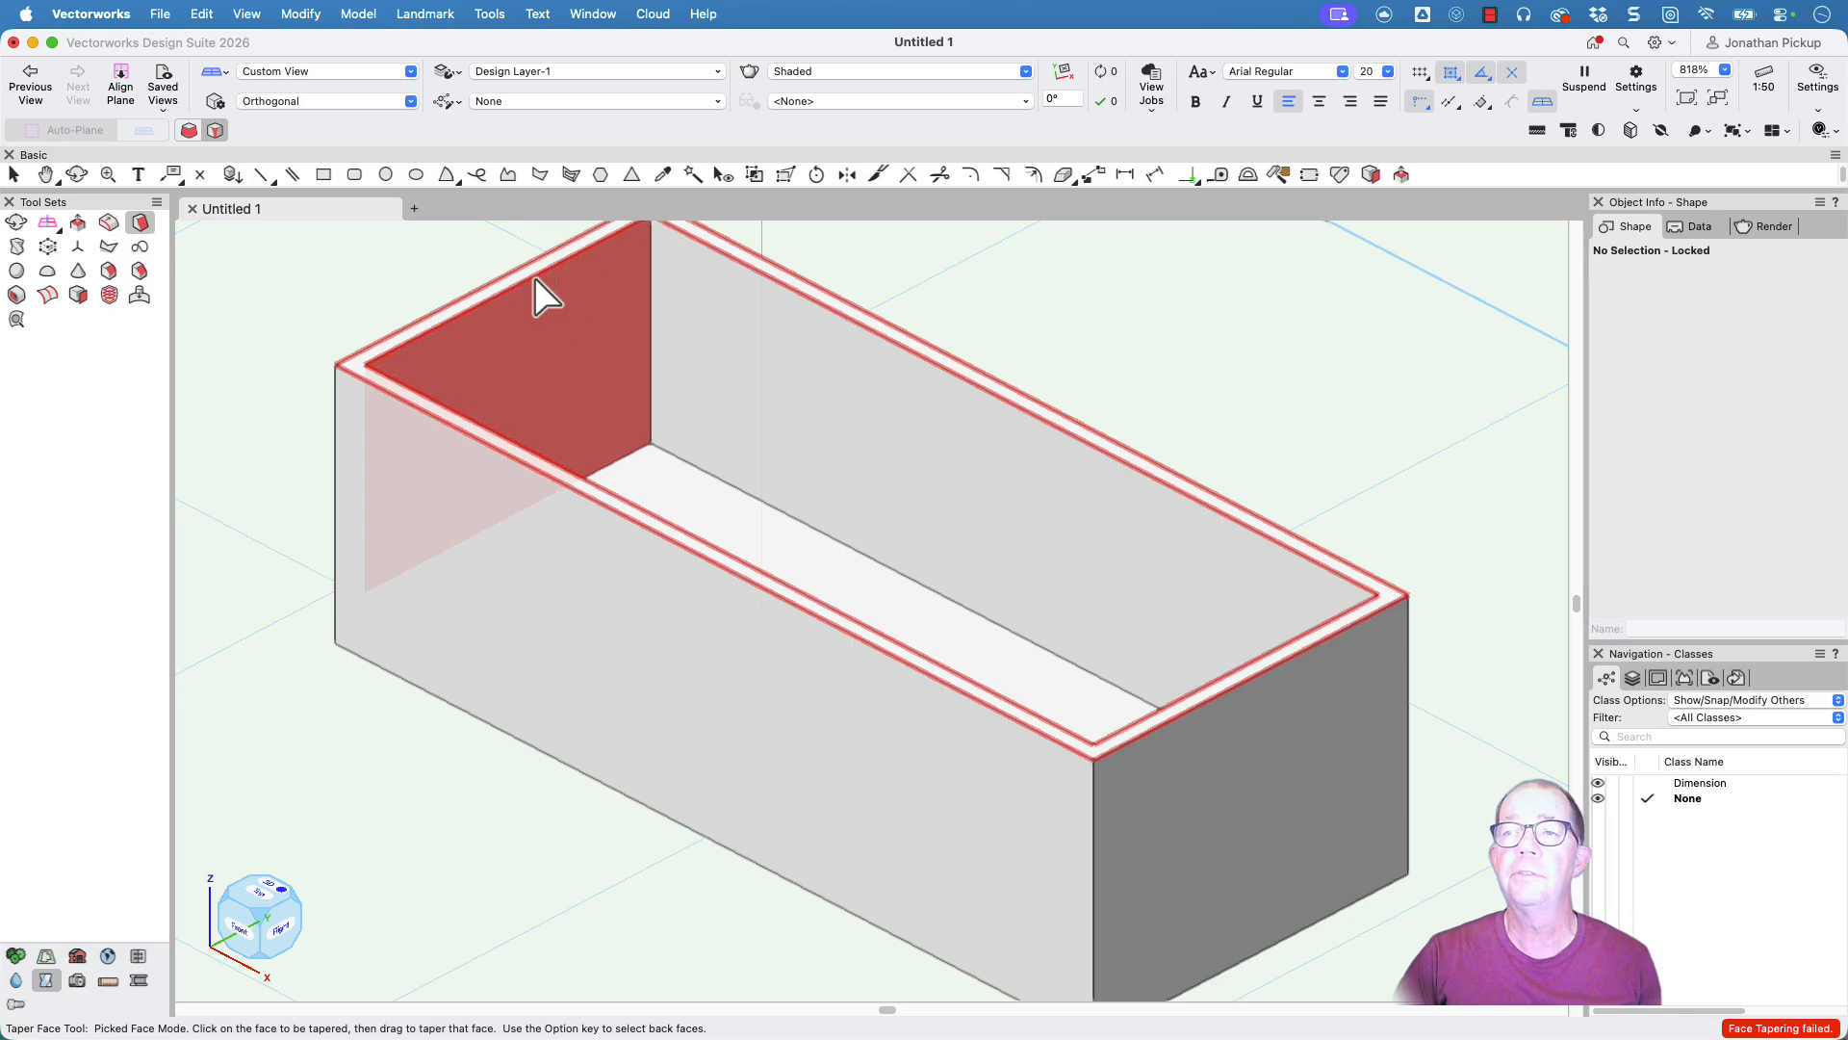
left_click(560, 333)
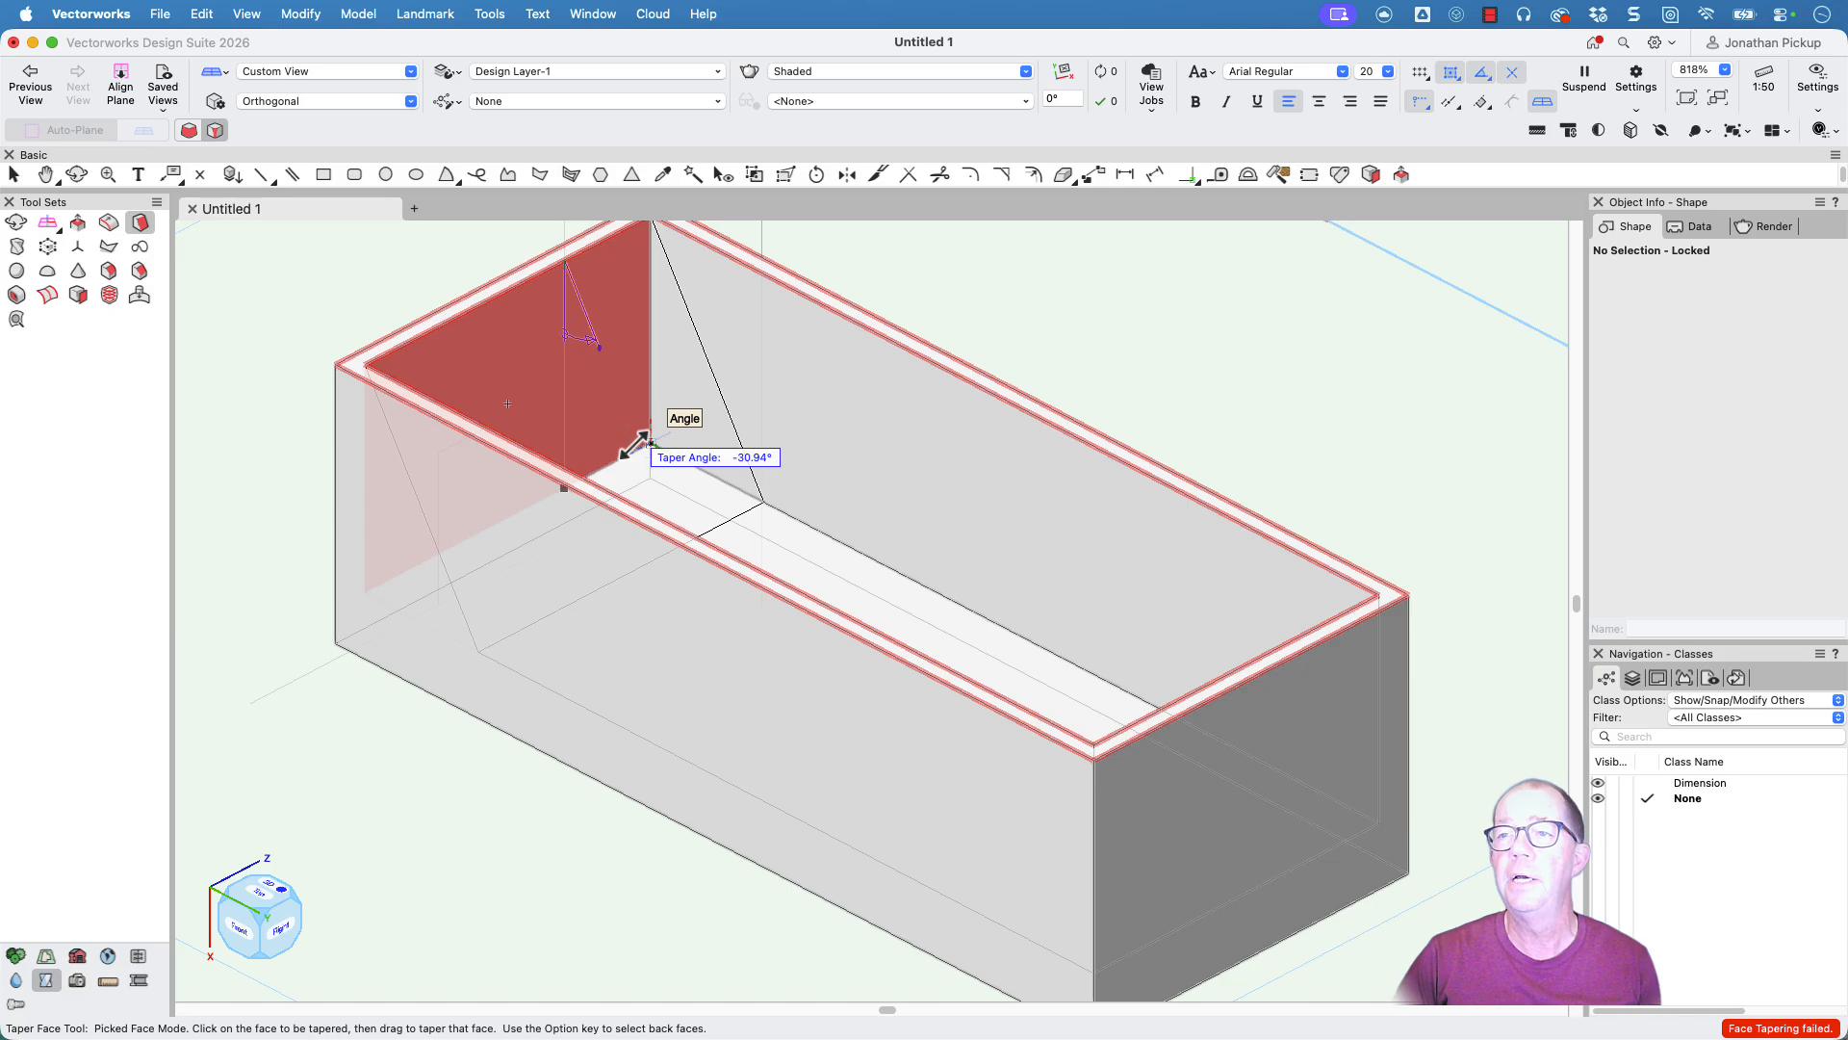
key("Tab")
type("-20")
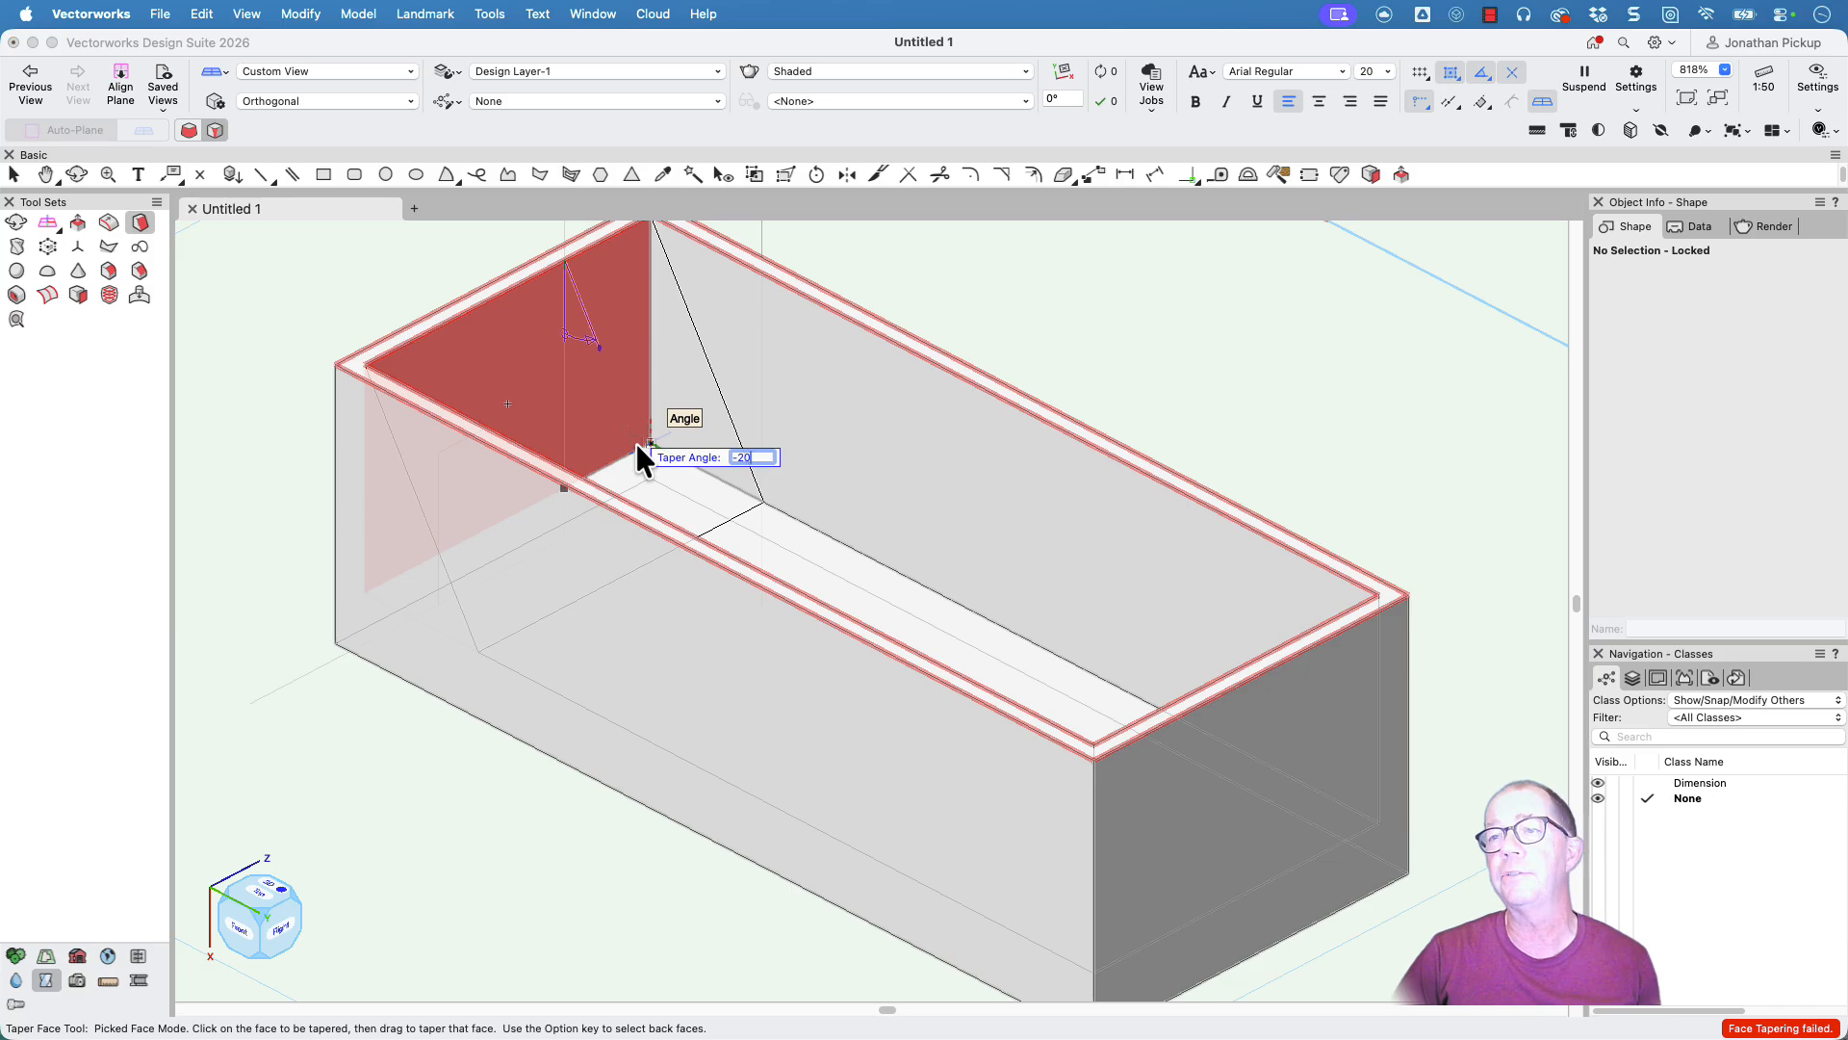
key("Return")
left_click(633, 437)
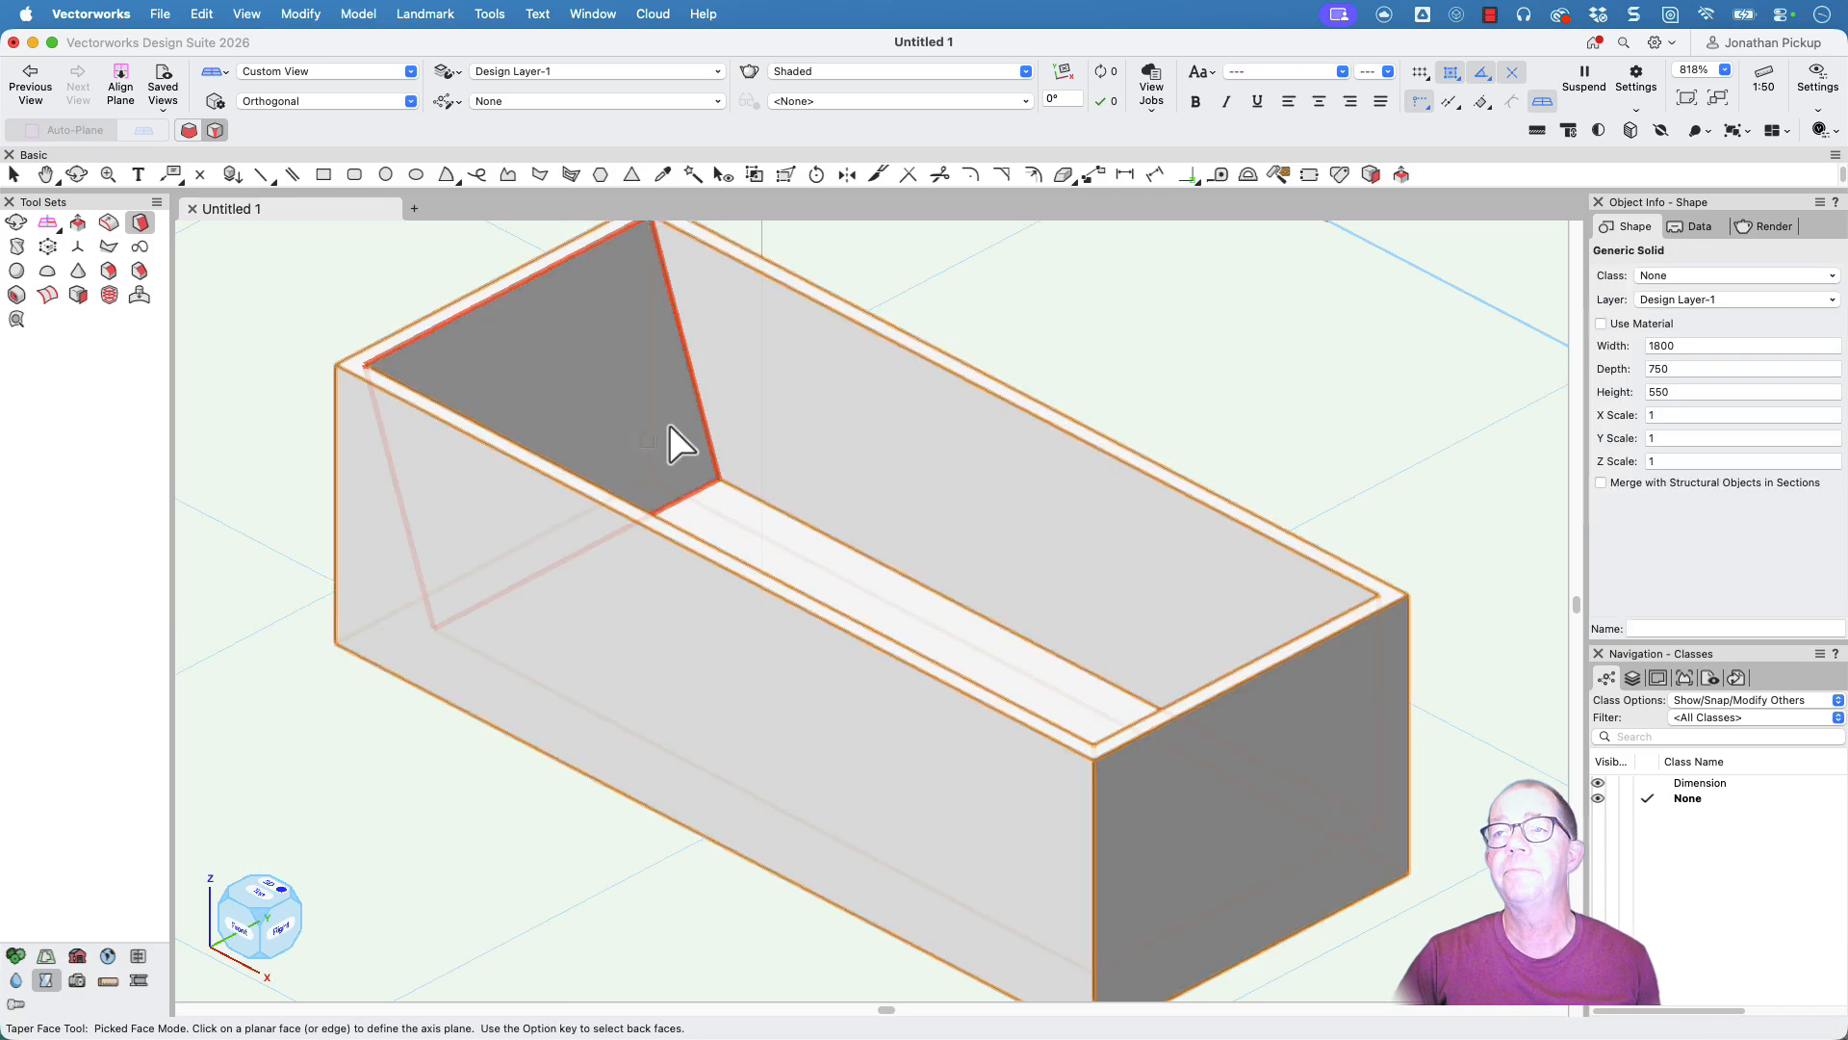
Step: Taper the hollow box's long inner back wall by -8°, using the top rim as axis plane
left_click(938, 354)
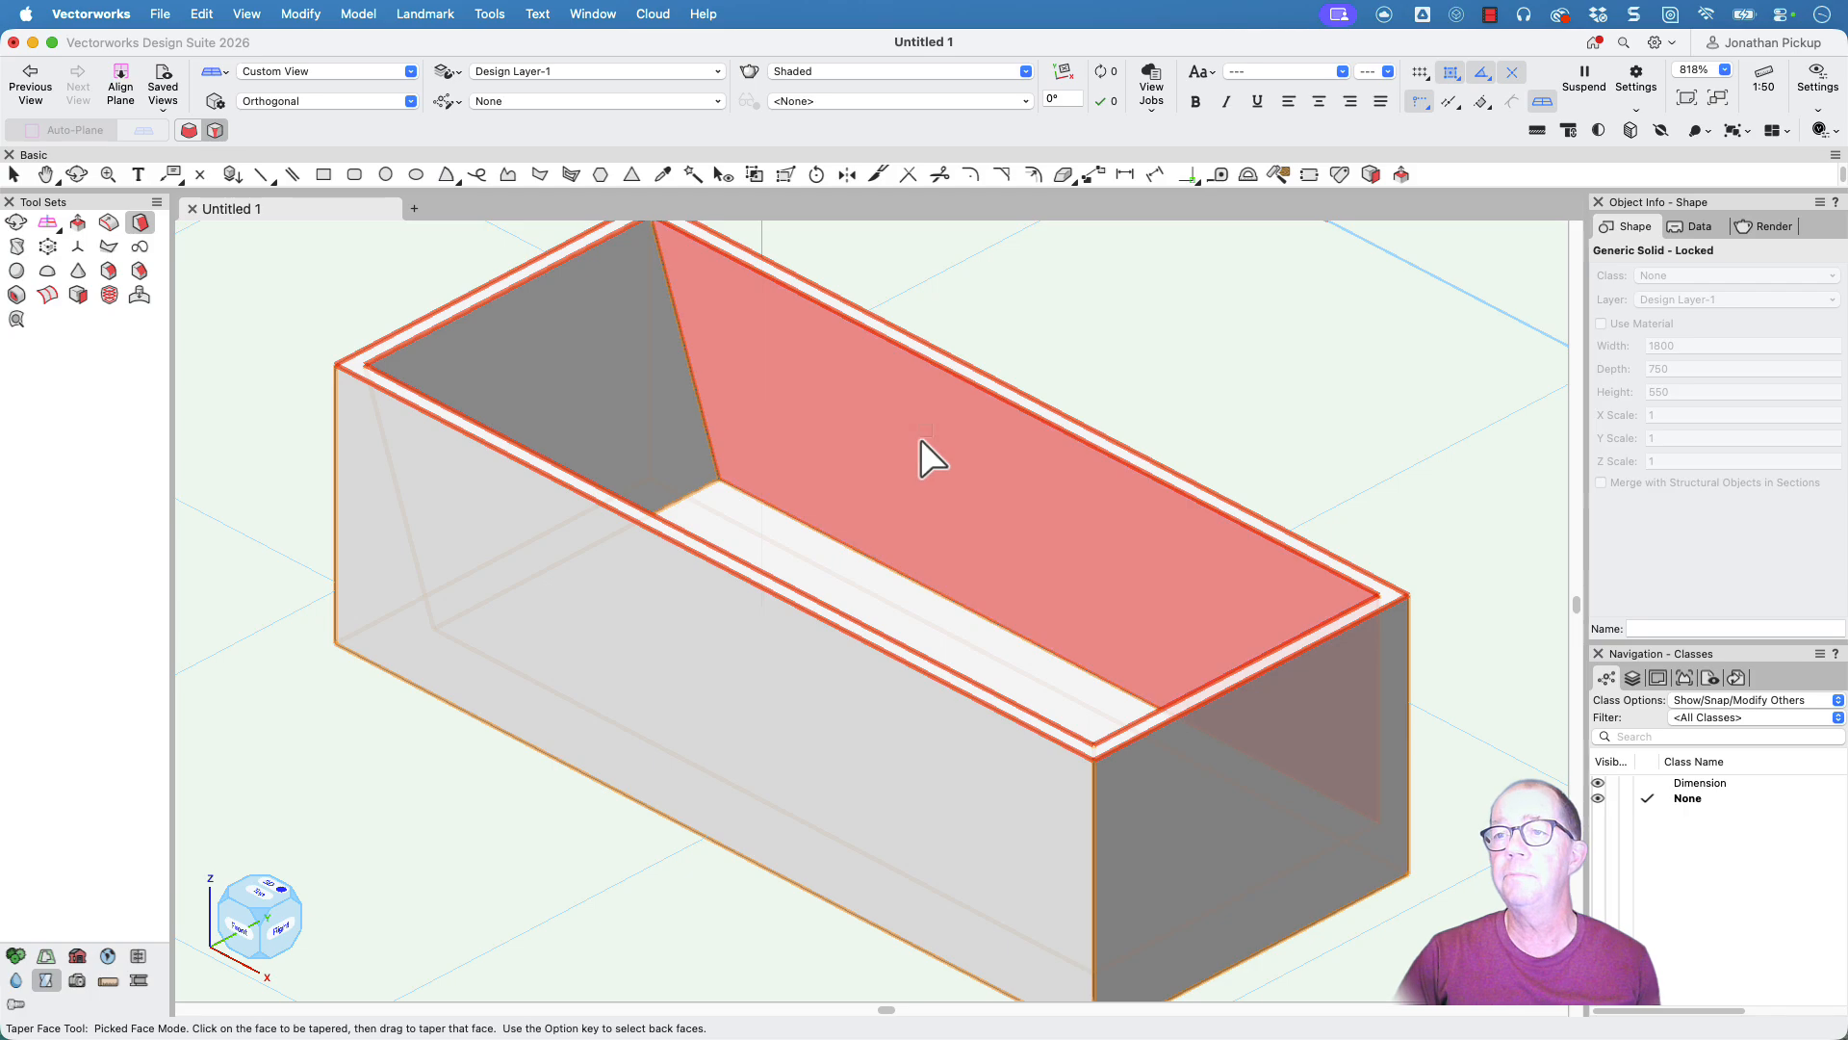
left_click(903, 494)
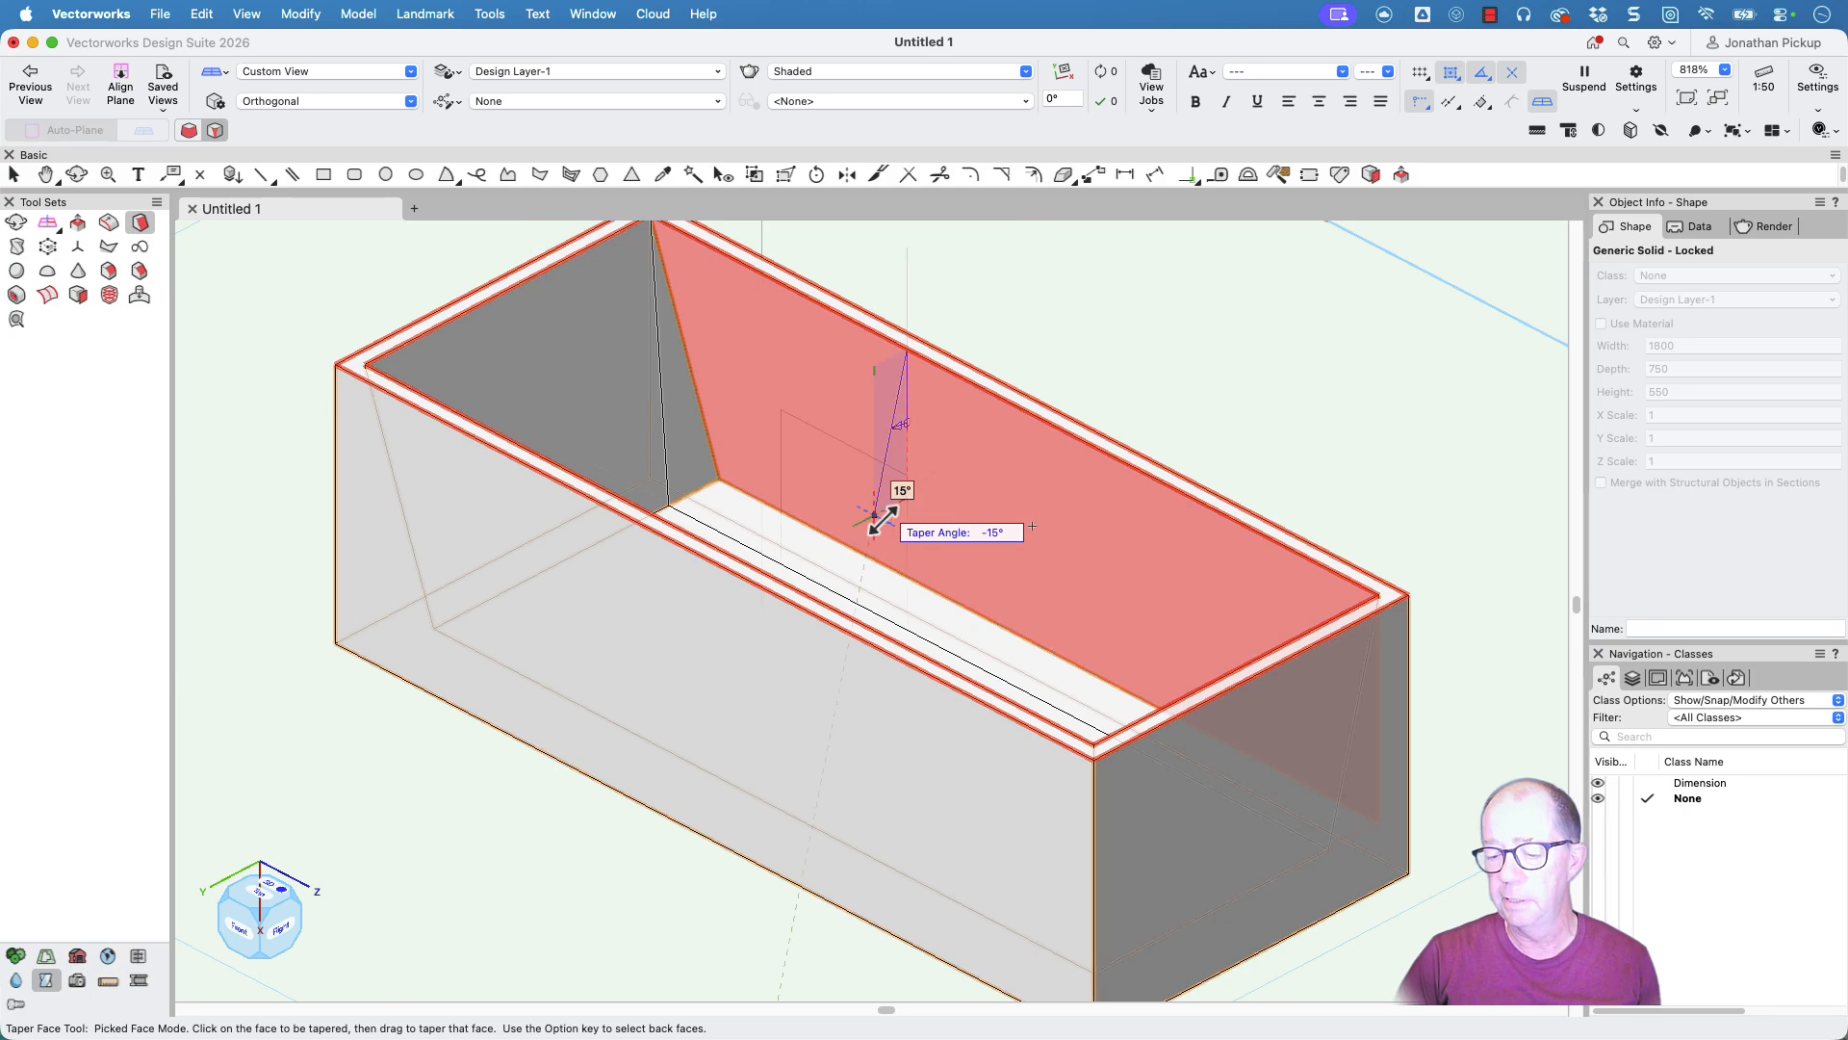
key("Tab")
type("-8")
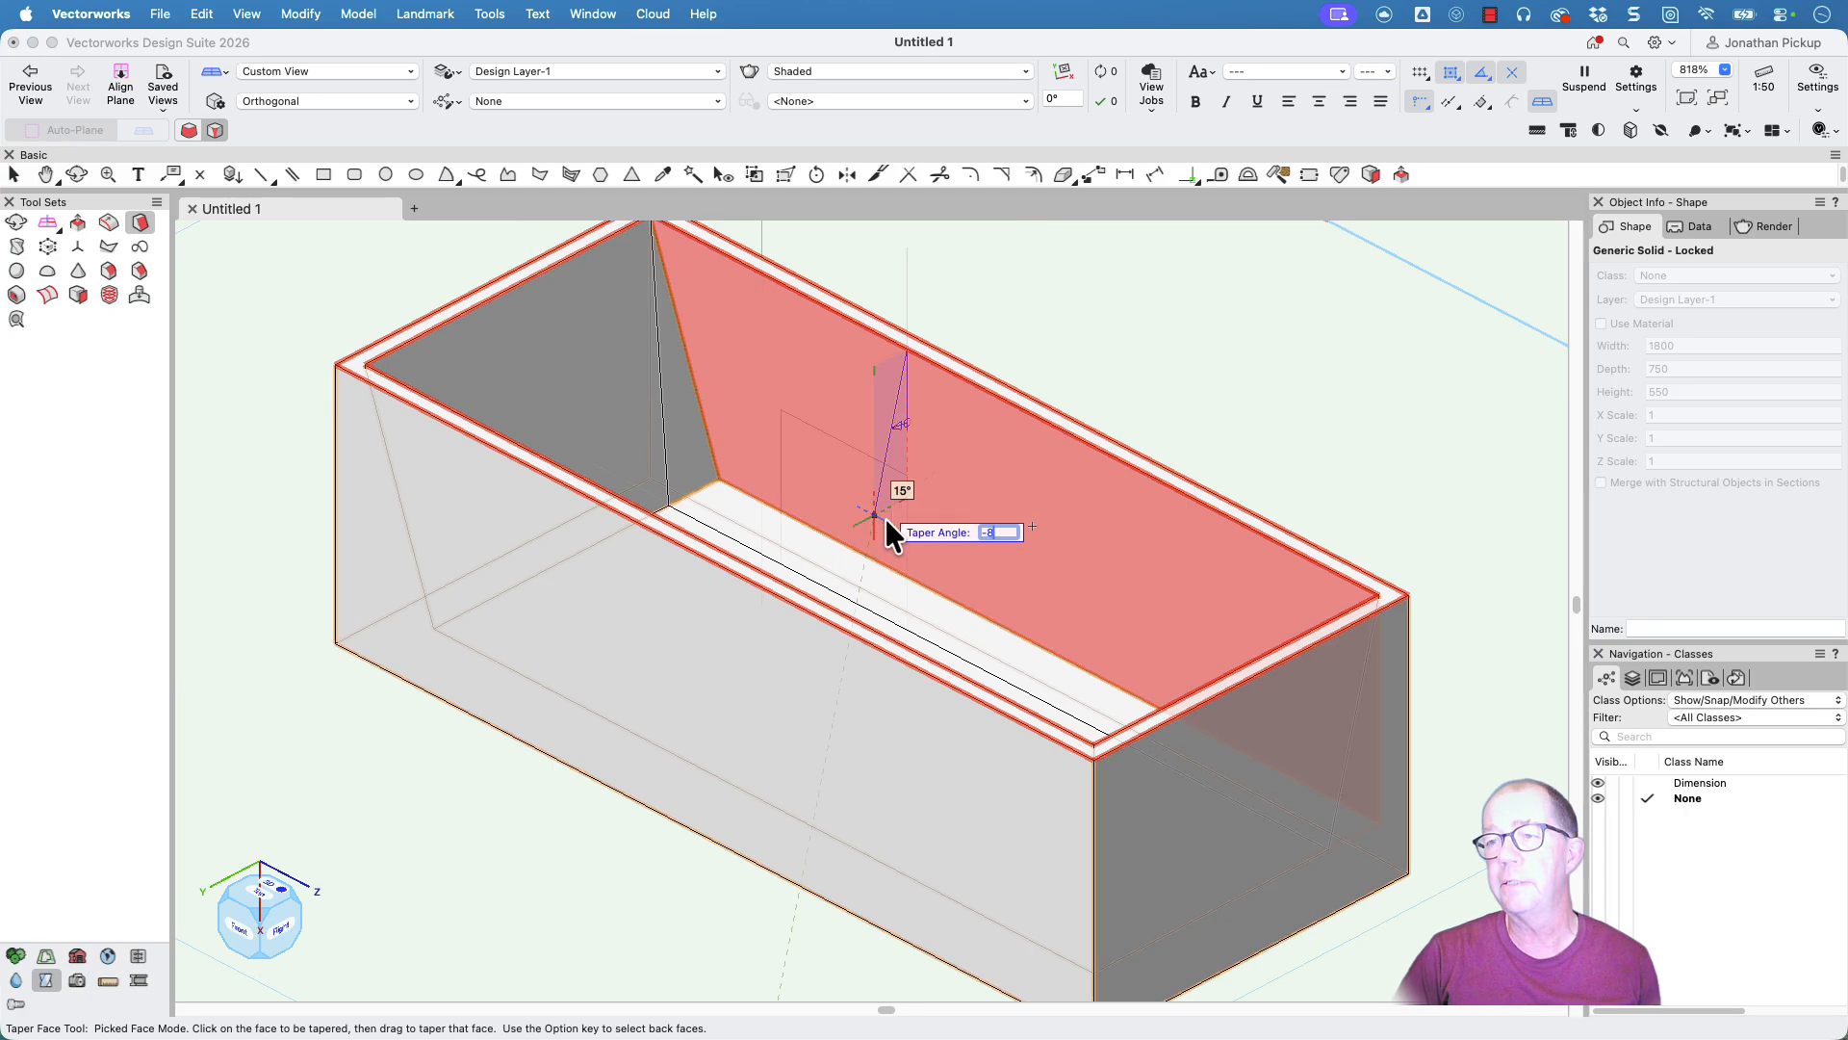
key("Return")
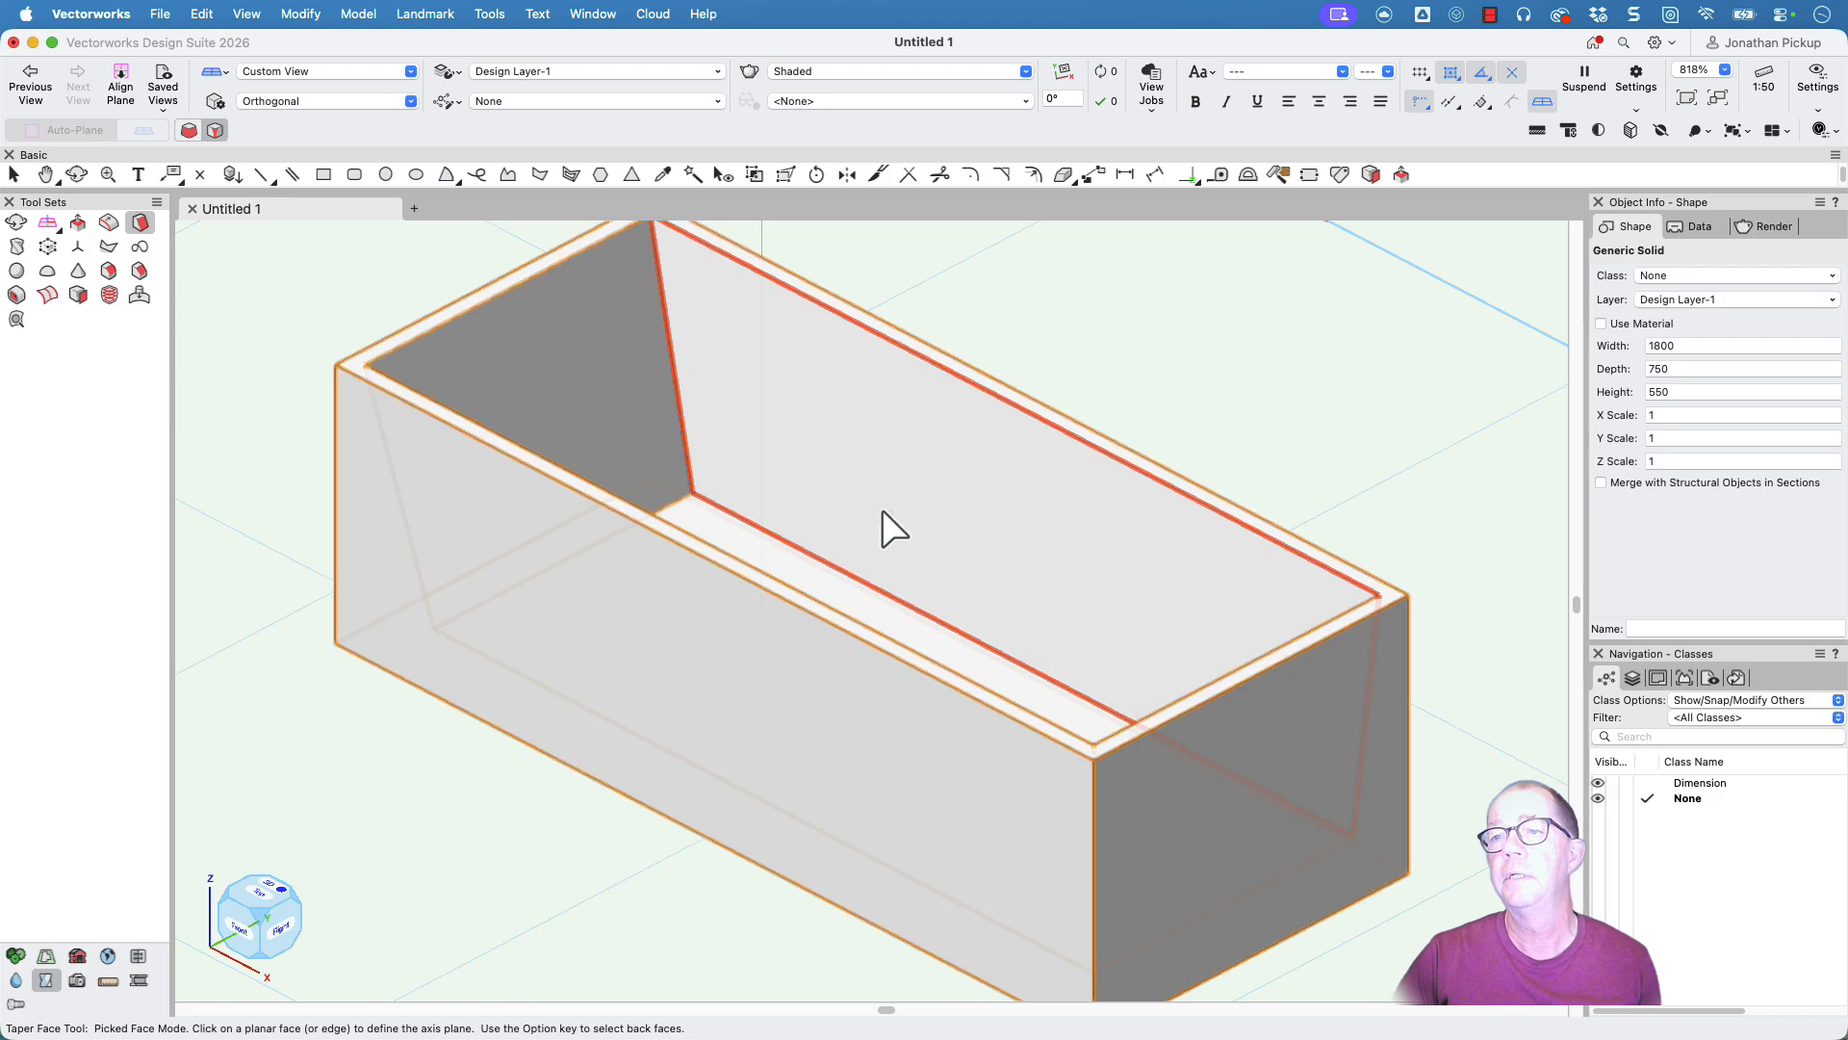
Step: Taper the opposite inner end wall of the hollow box by -15°, using the top rim as axis plane
left_click(1159, 713)
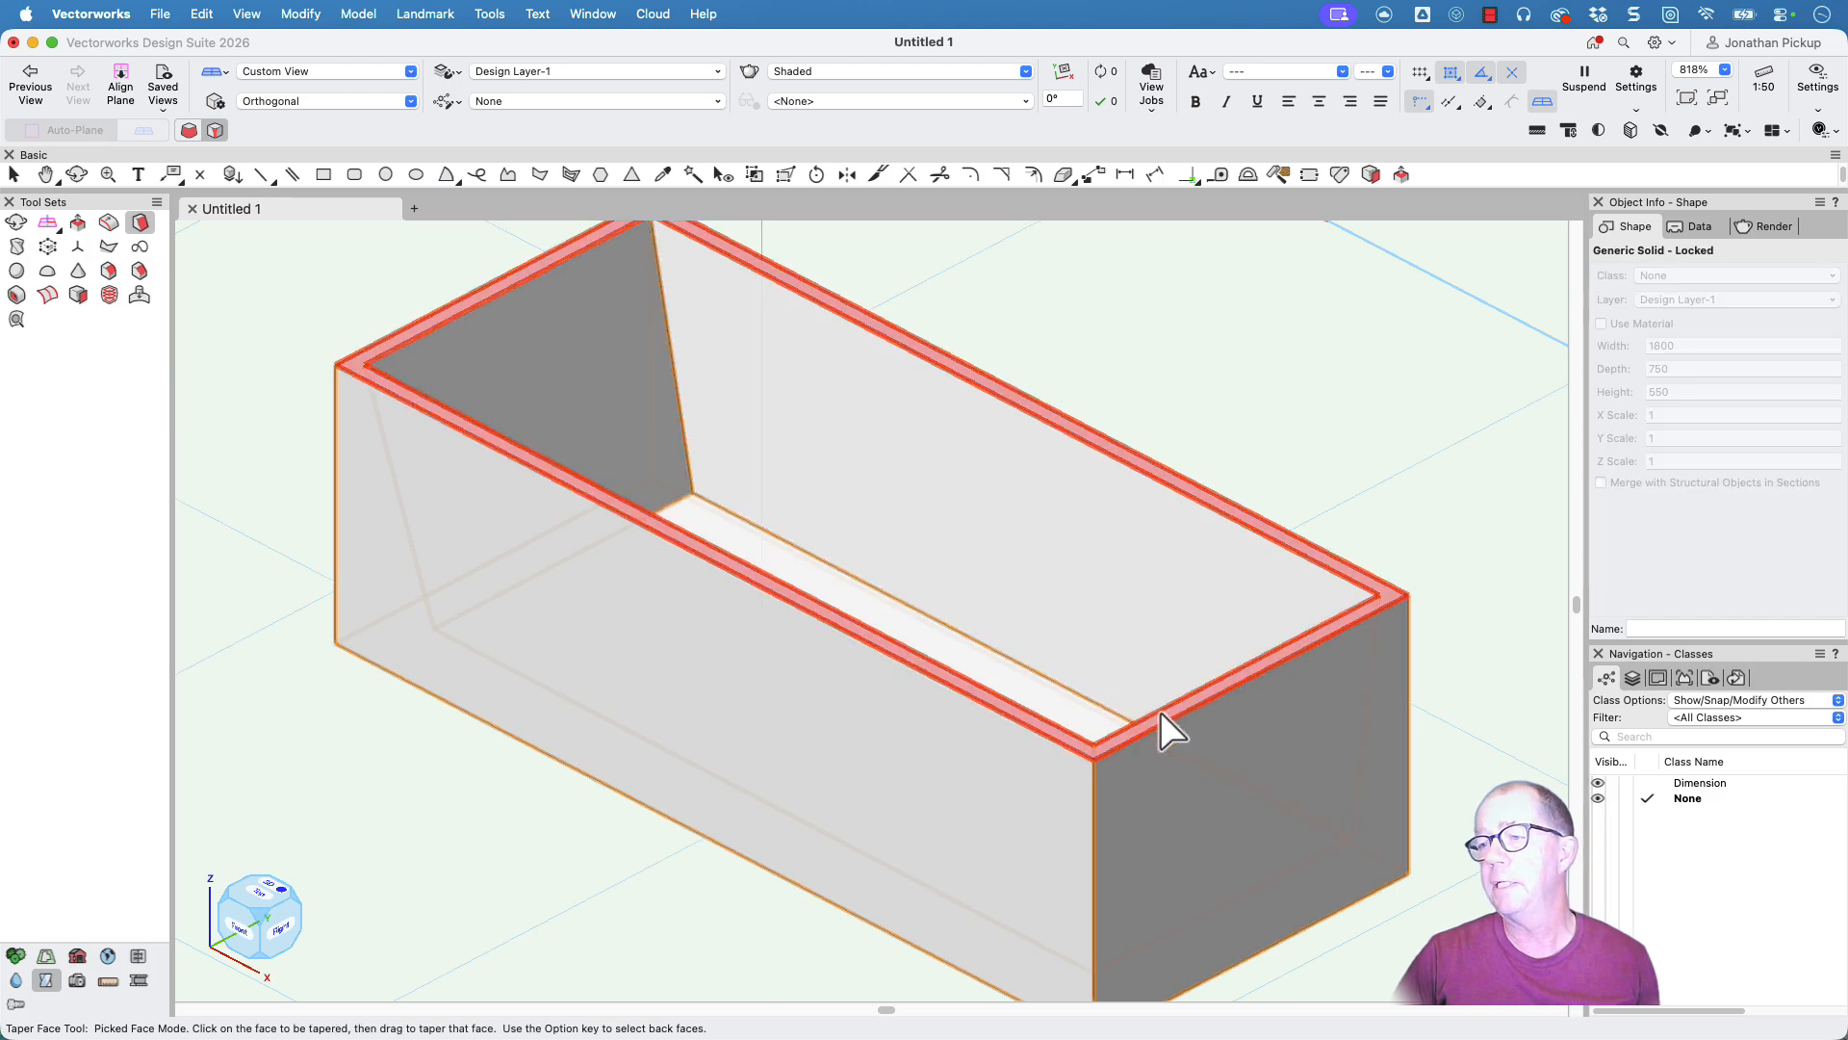
middle_click_drag(1019, 718, 1382, 725, "super")
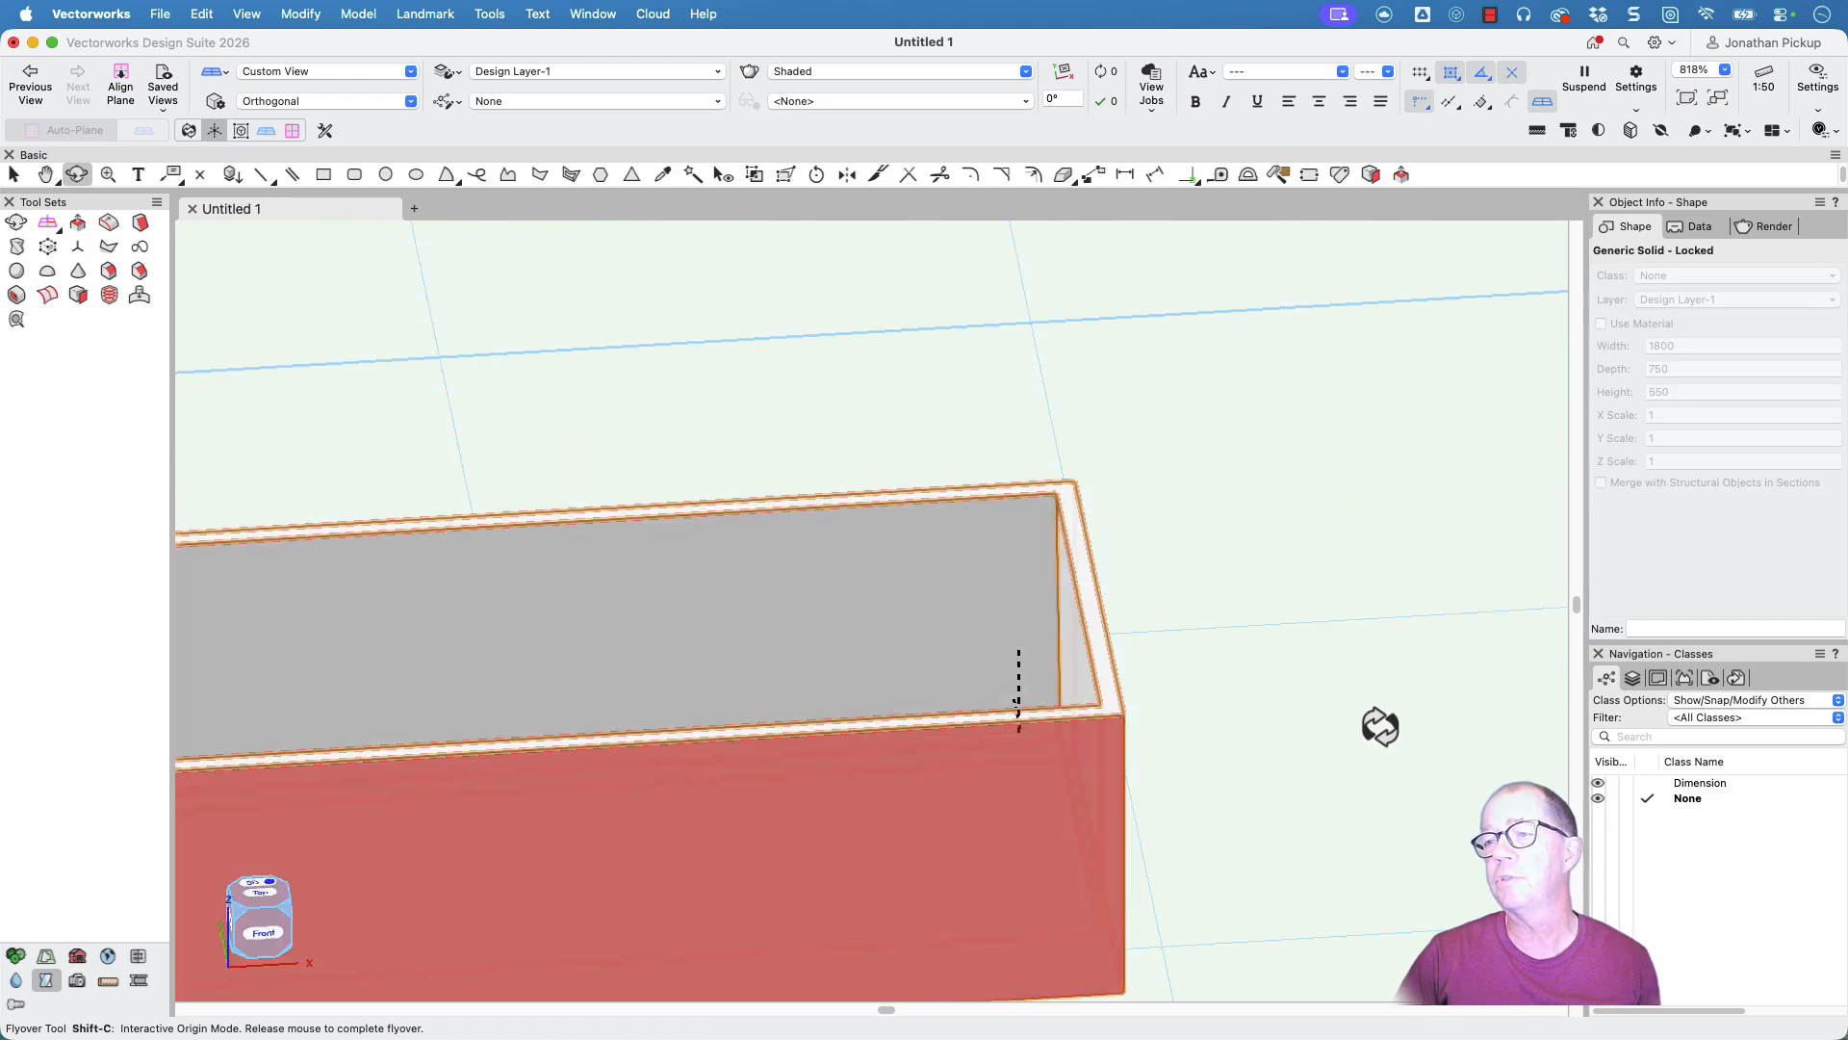
left_click(1073, 654)
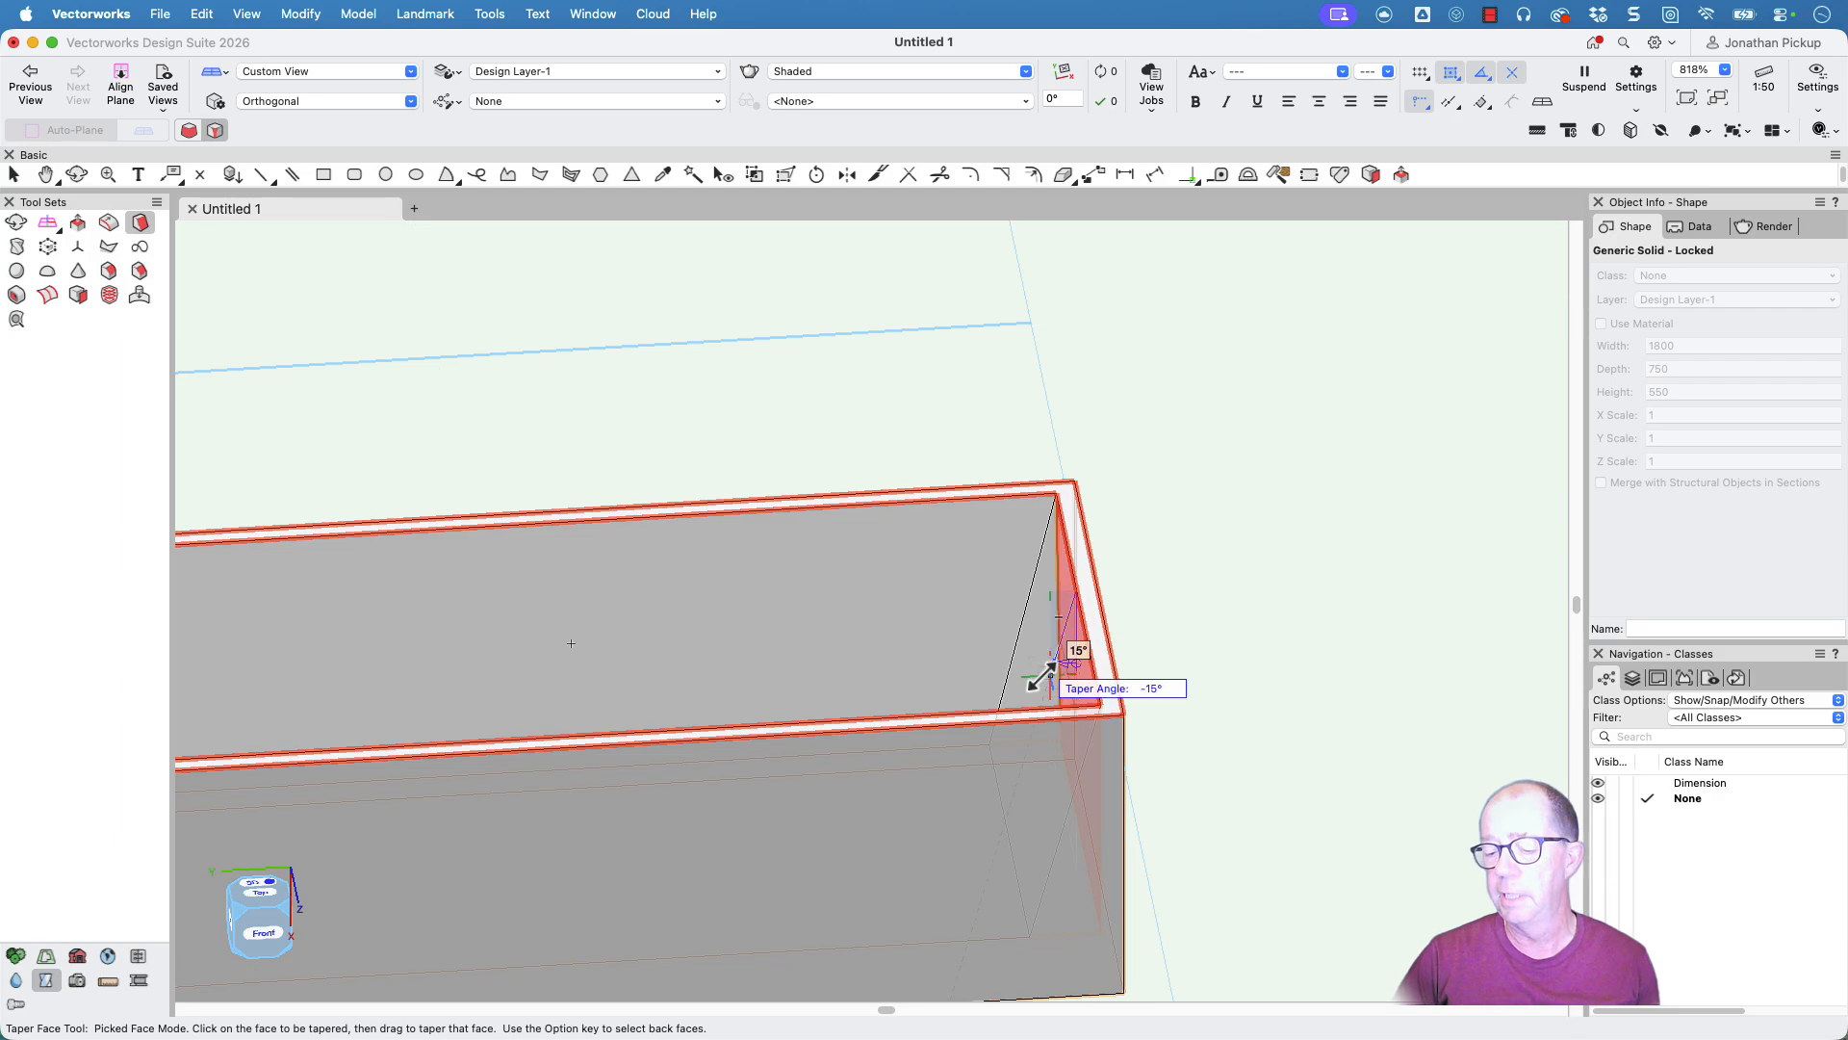
left_click(1042, 674)
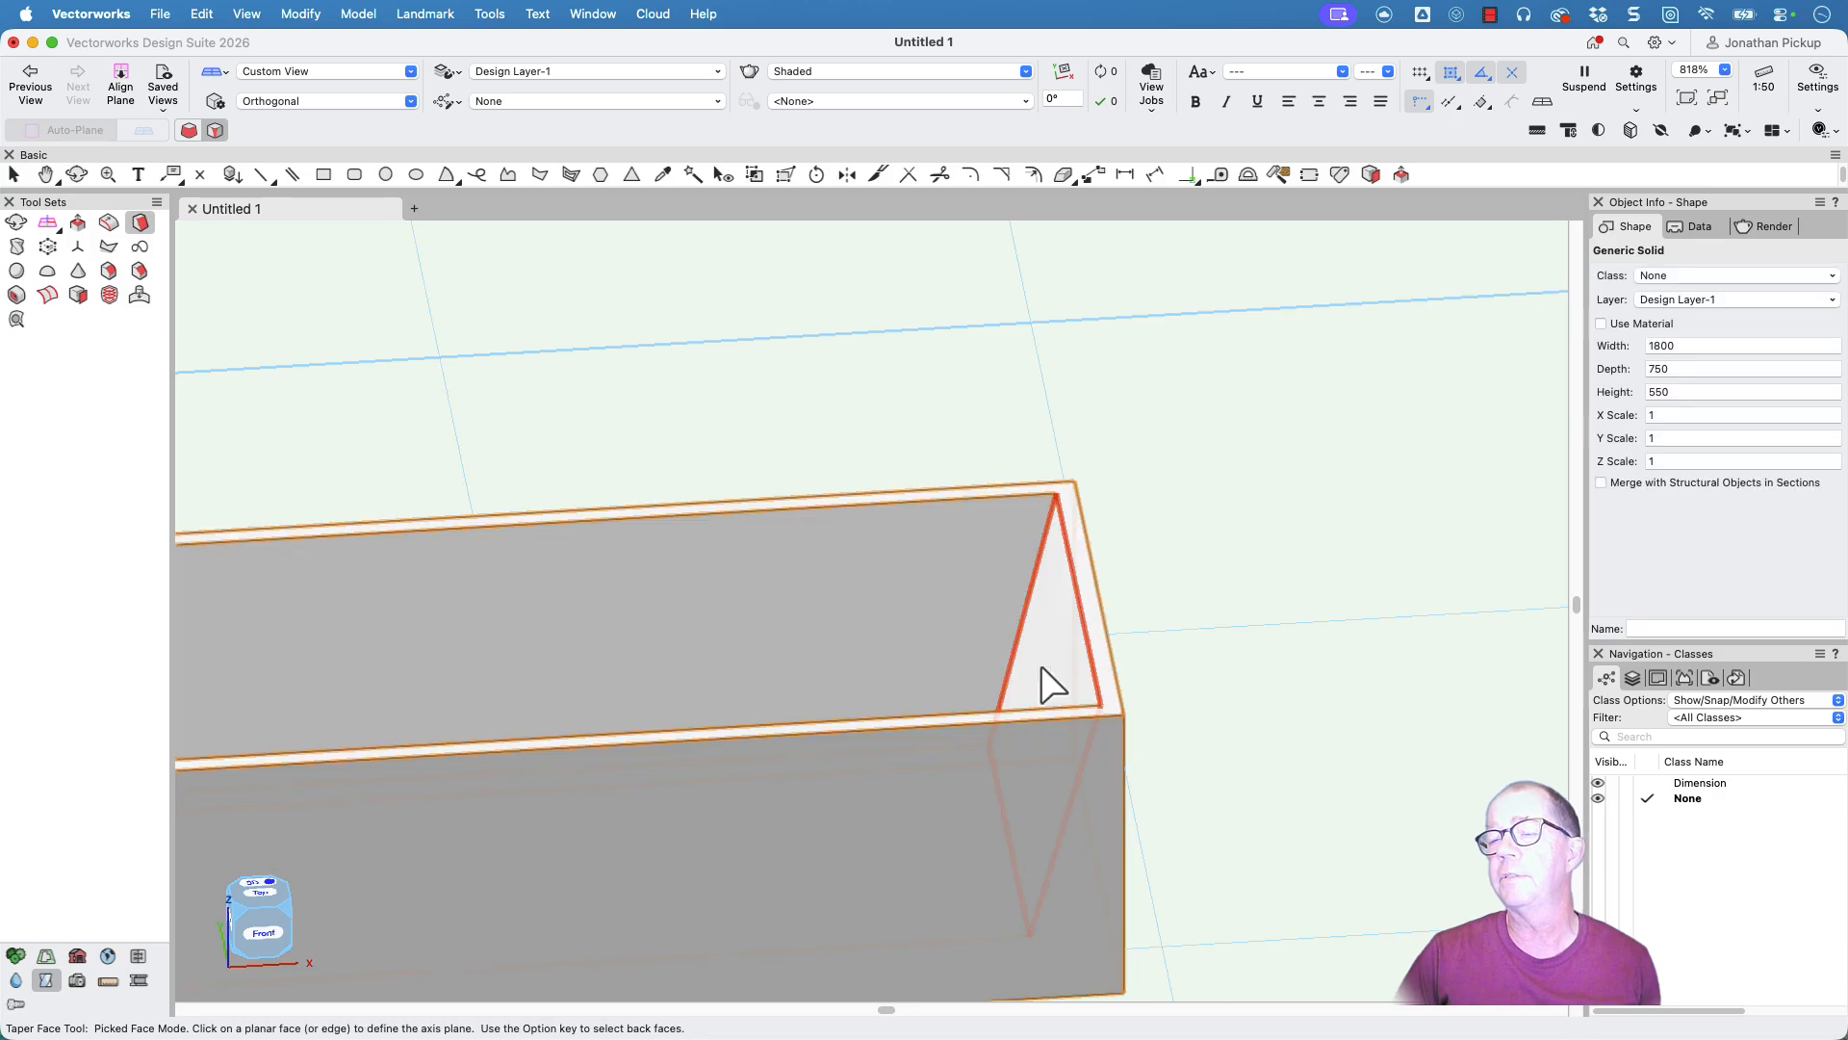
Step: Taper the remaining long inner wall, on the box's front side, by -8° from the top rim
middle_click_drag(1041, 666, 344, 697, "super")
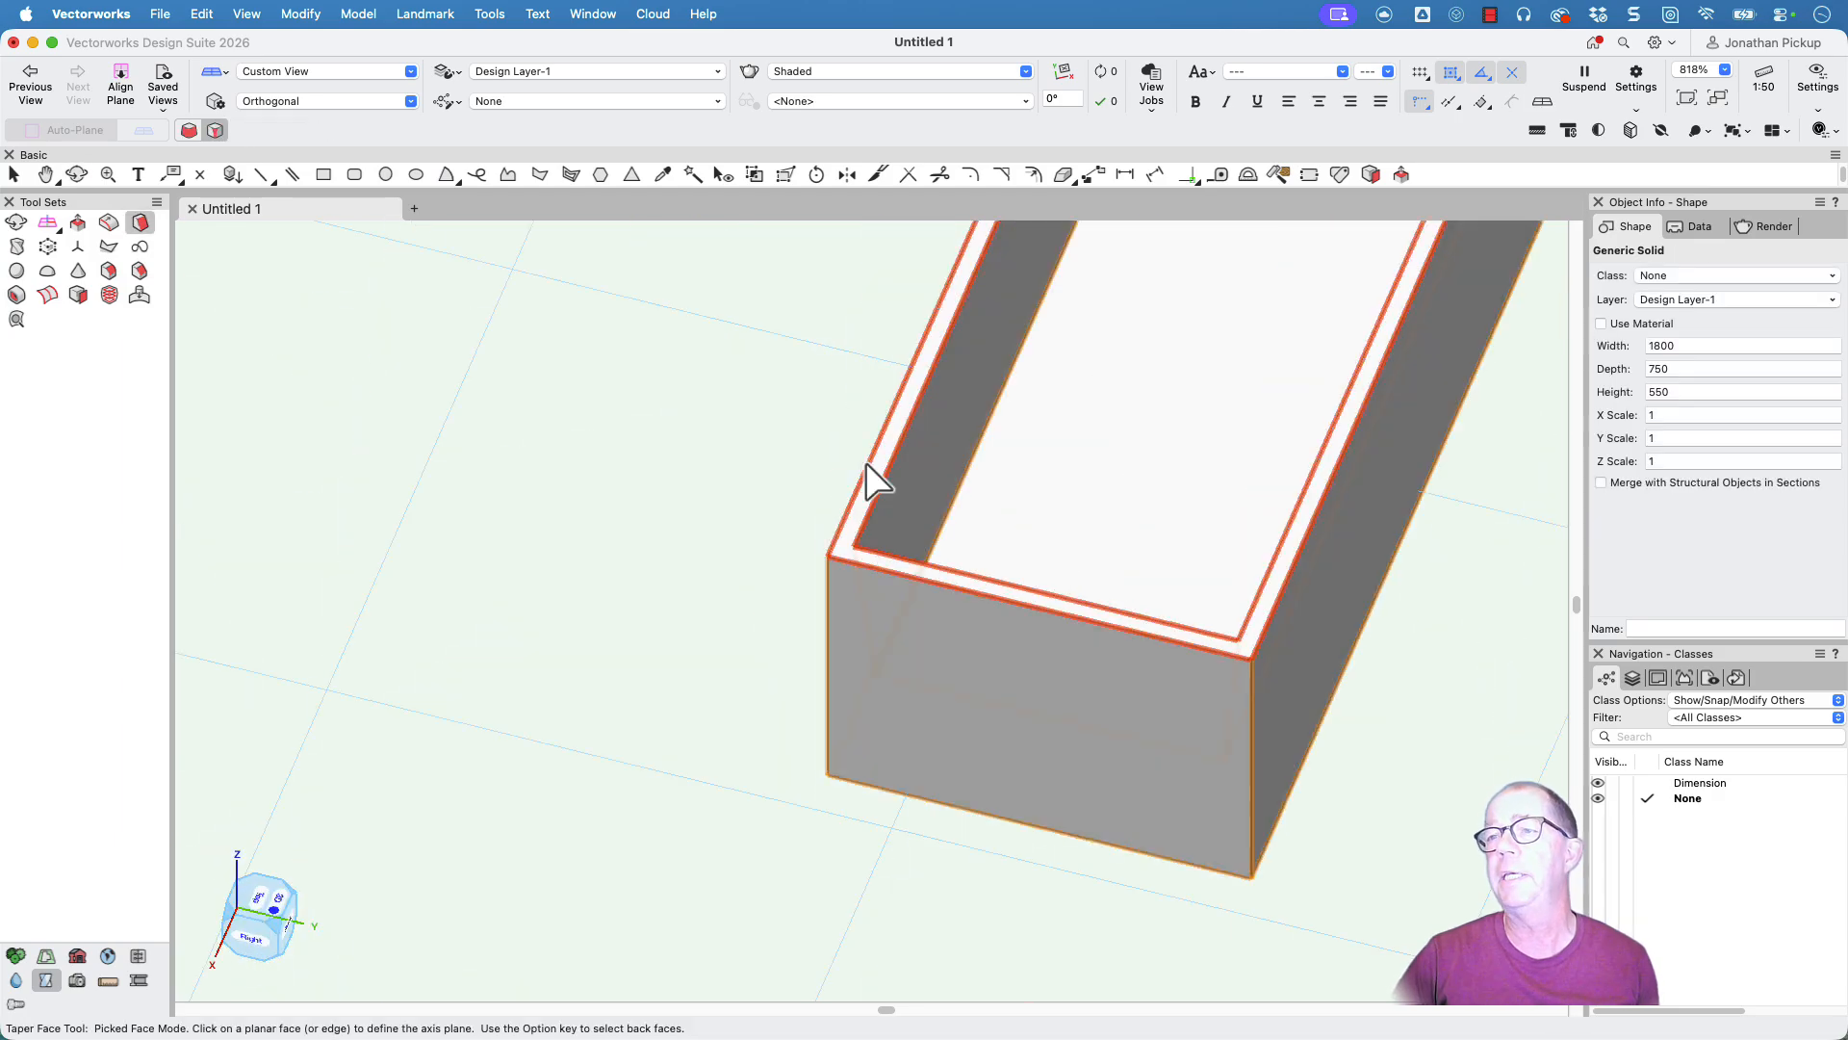
left_click(912, 462)
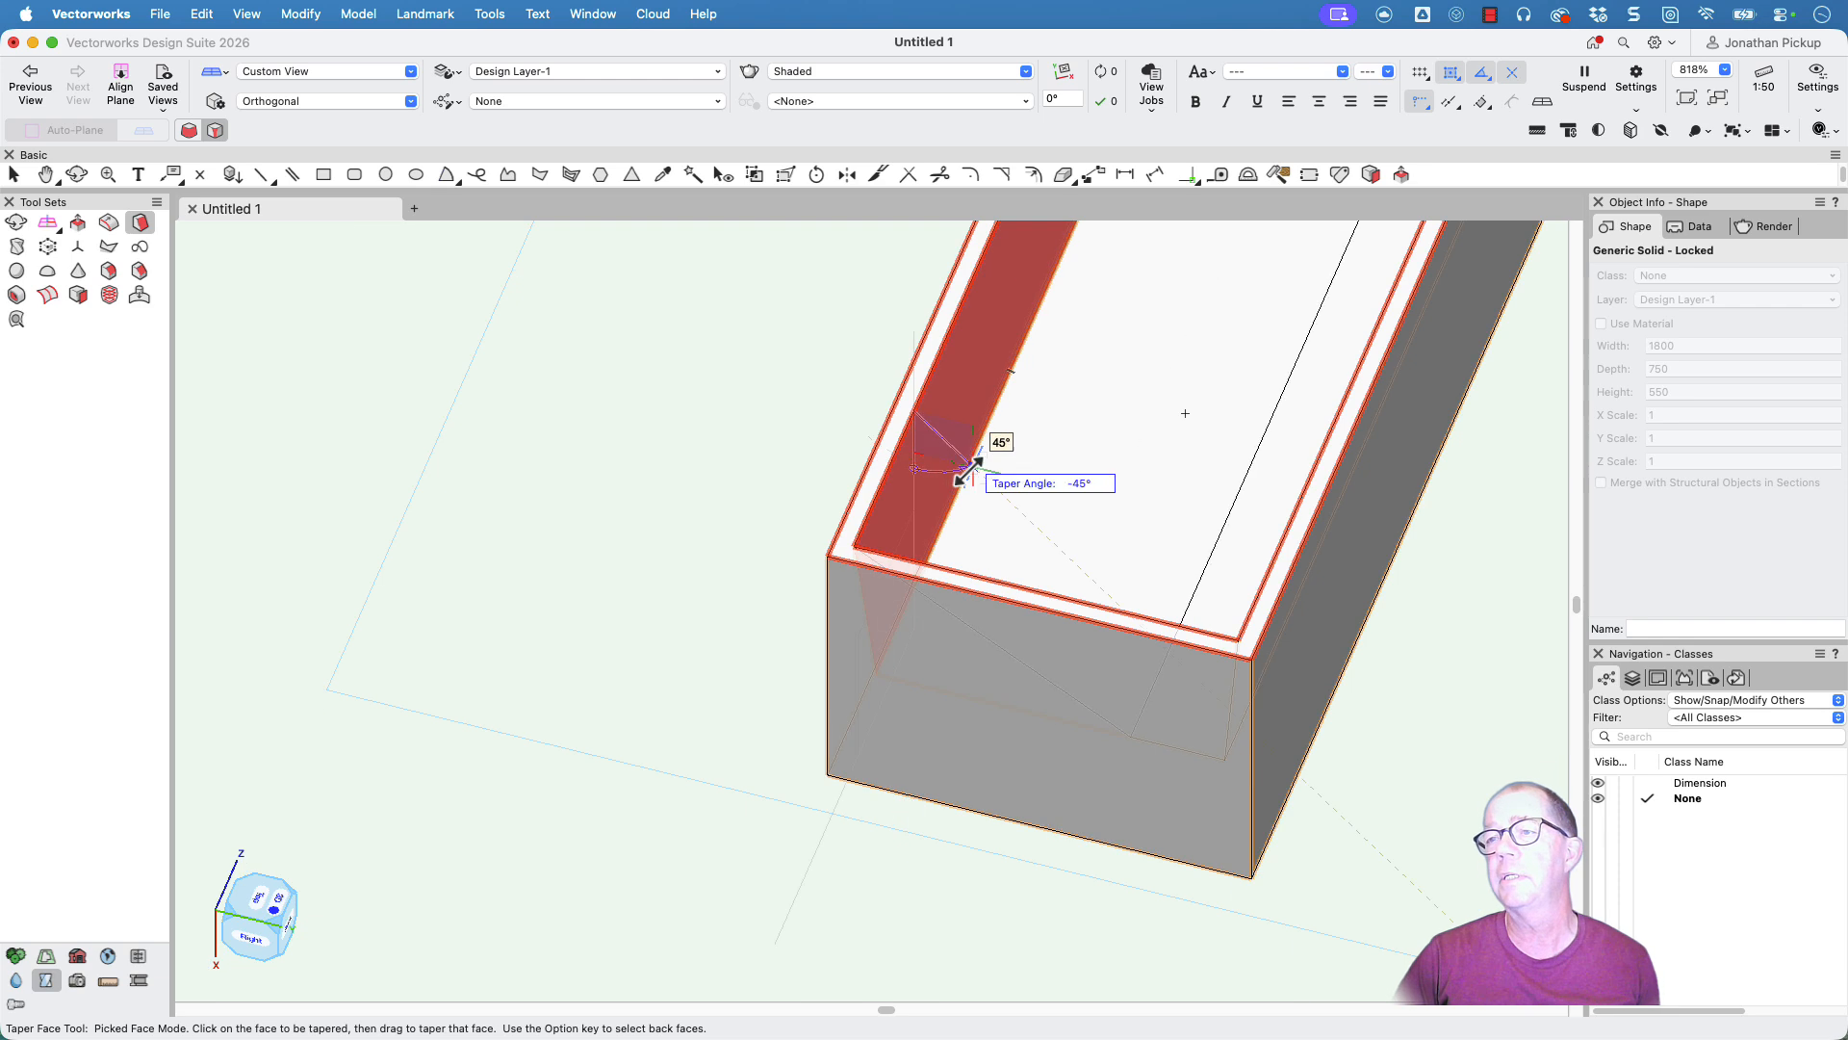
key("Tab")
type("-8")
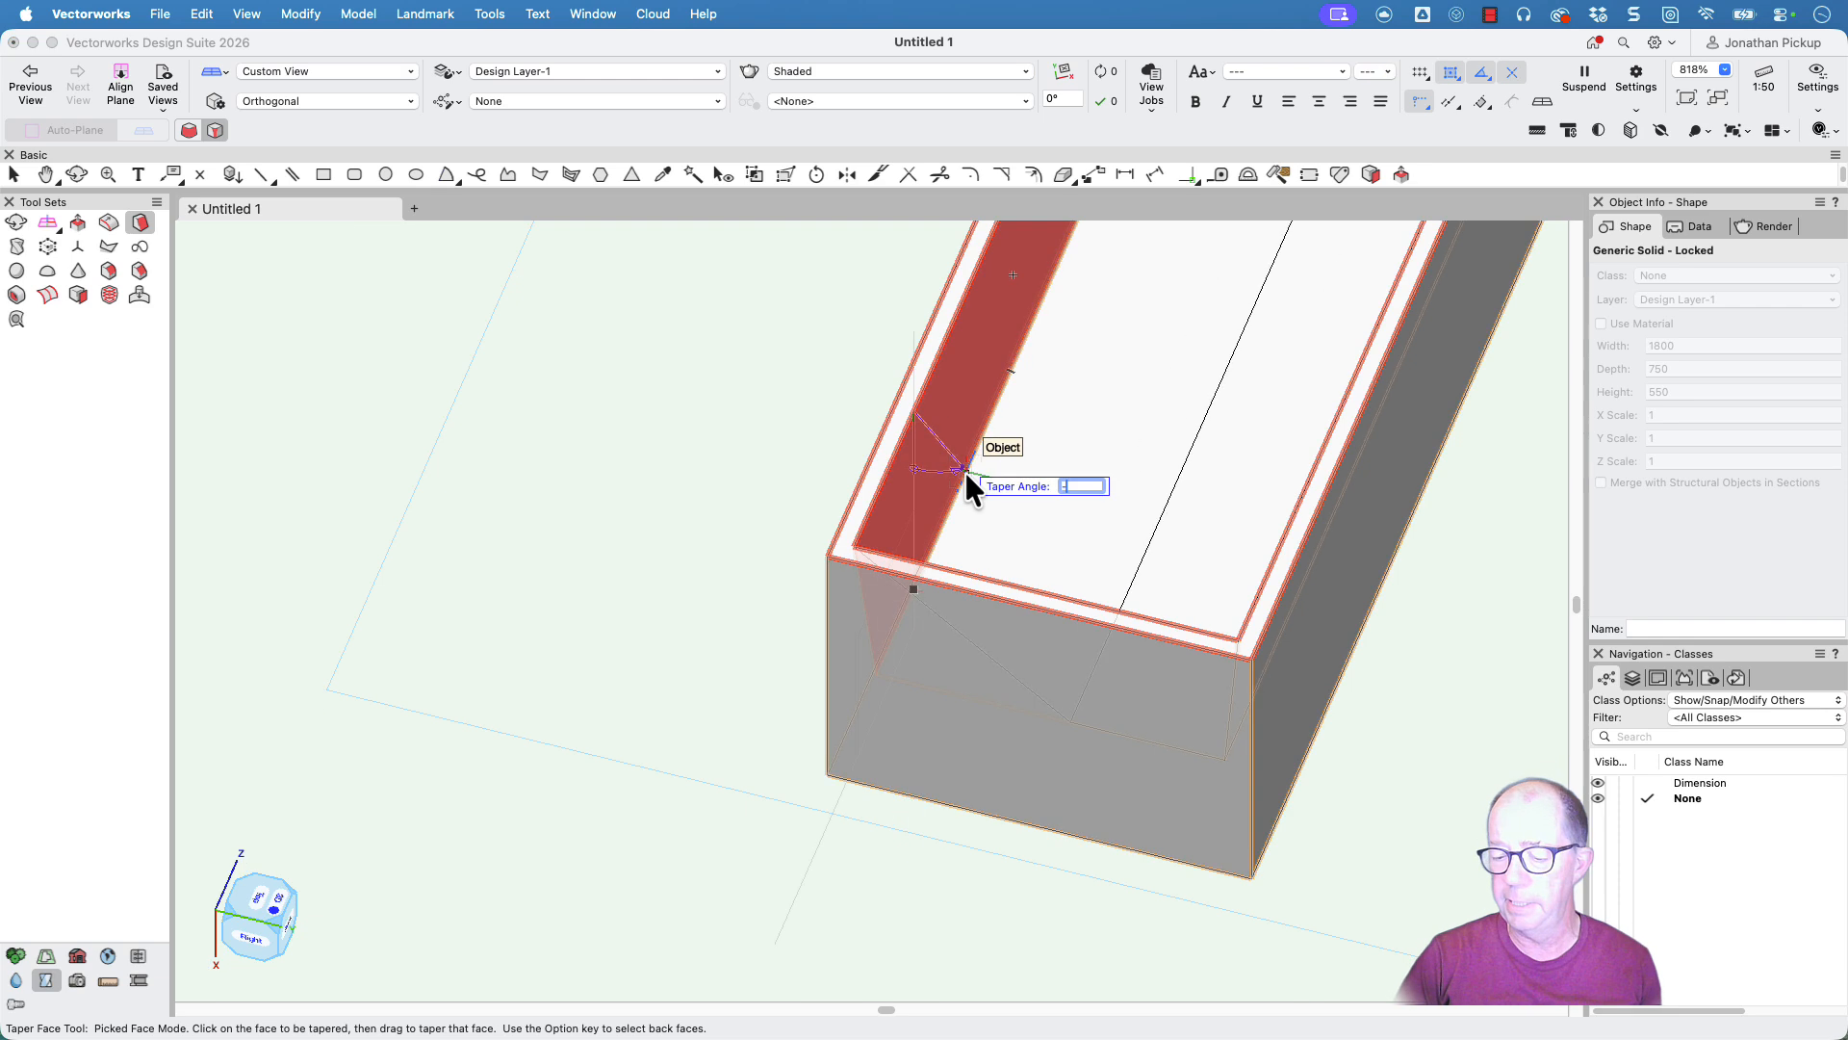
key("Return")
left_click(964, 472)
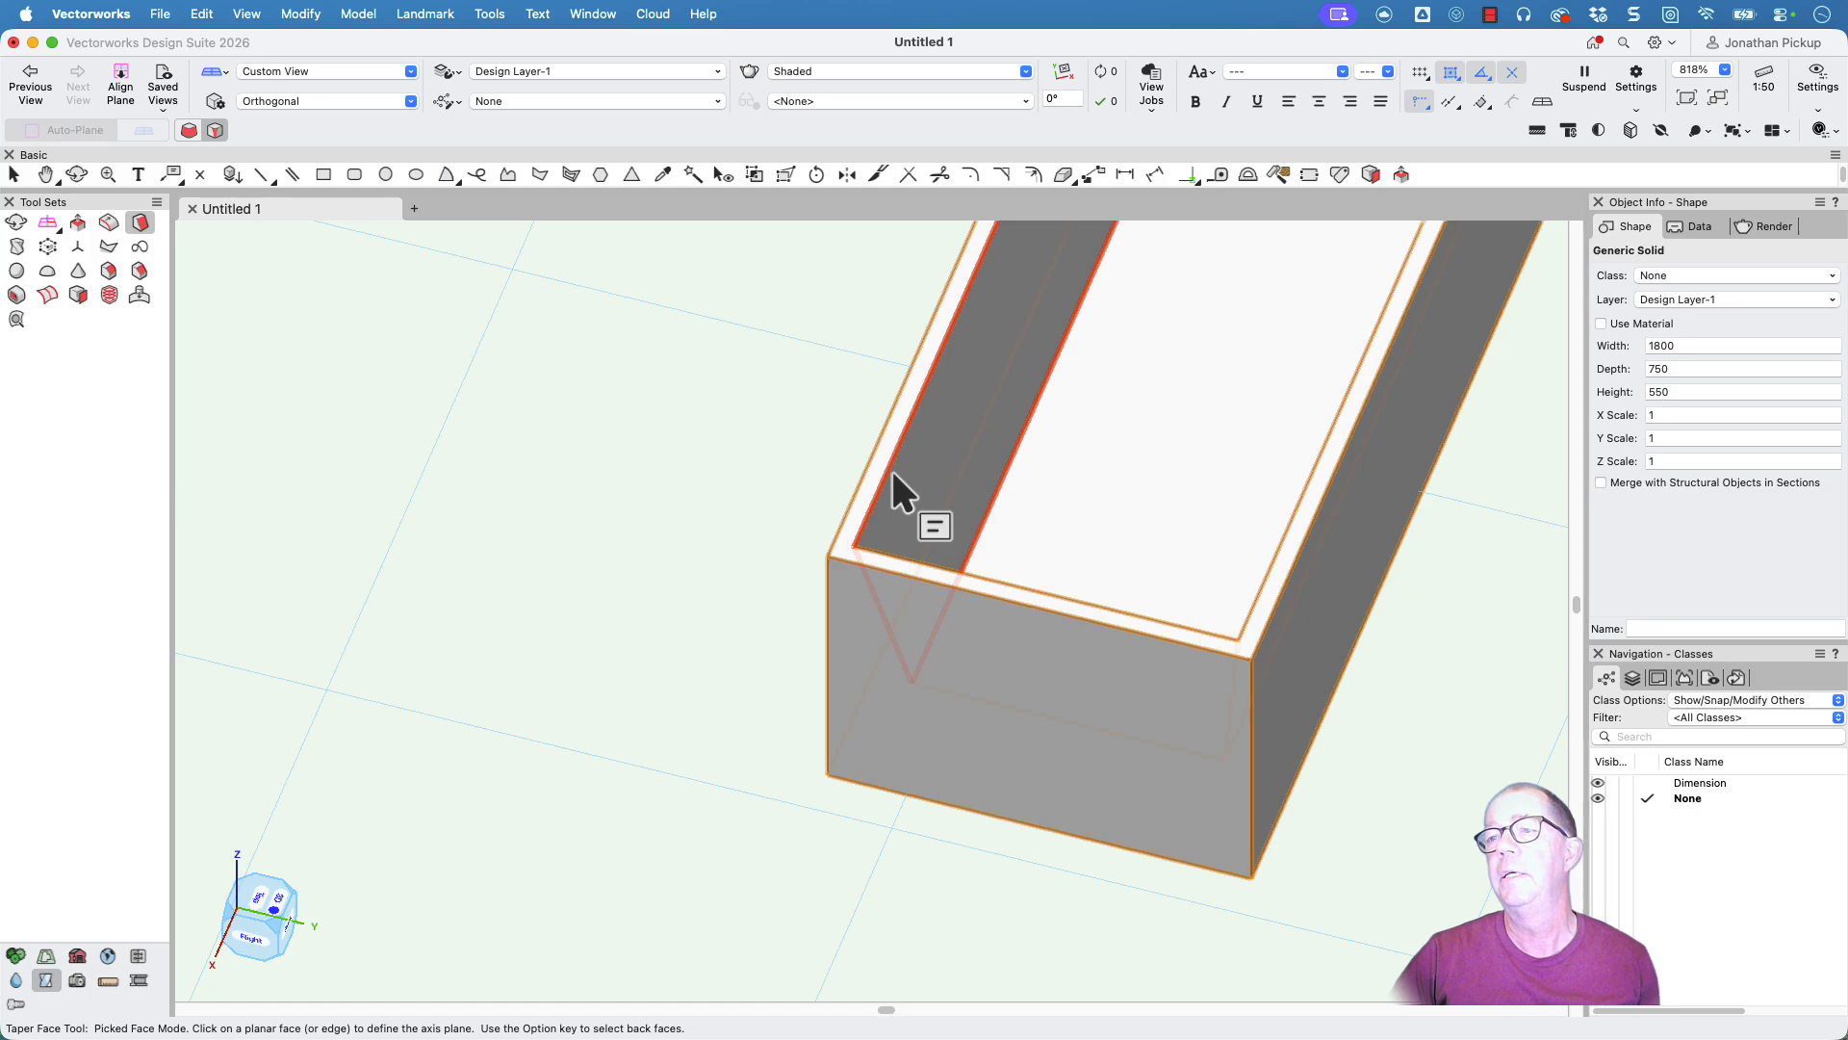
Step: Activate the Fillet Edge tool with a constant radius of 150
middle_click_drag(892, 466, 991, 784, "super")
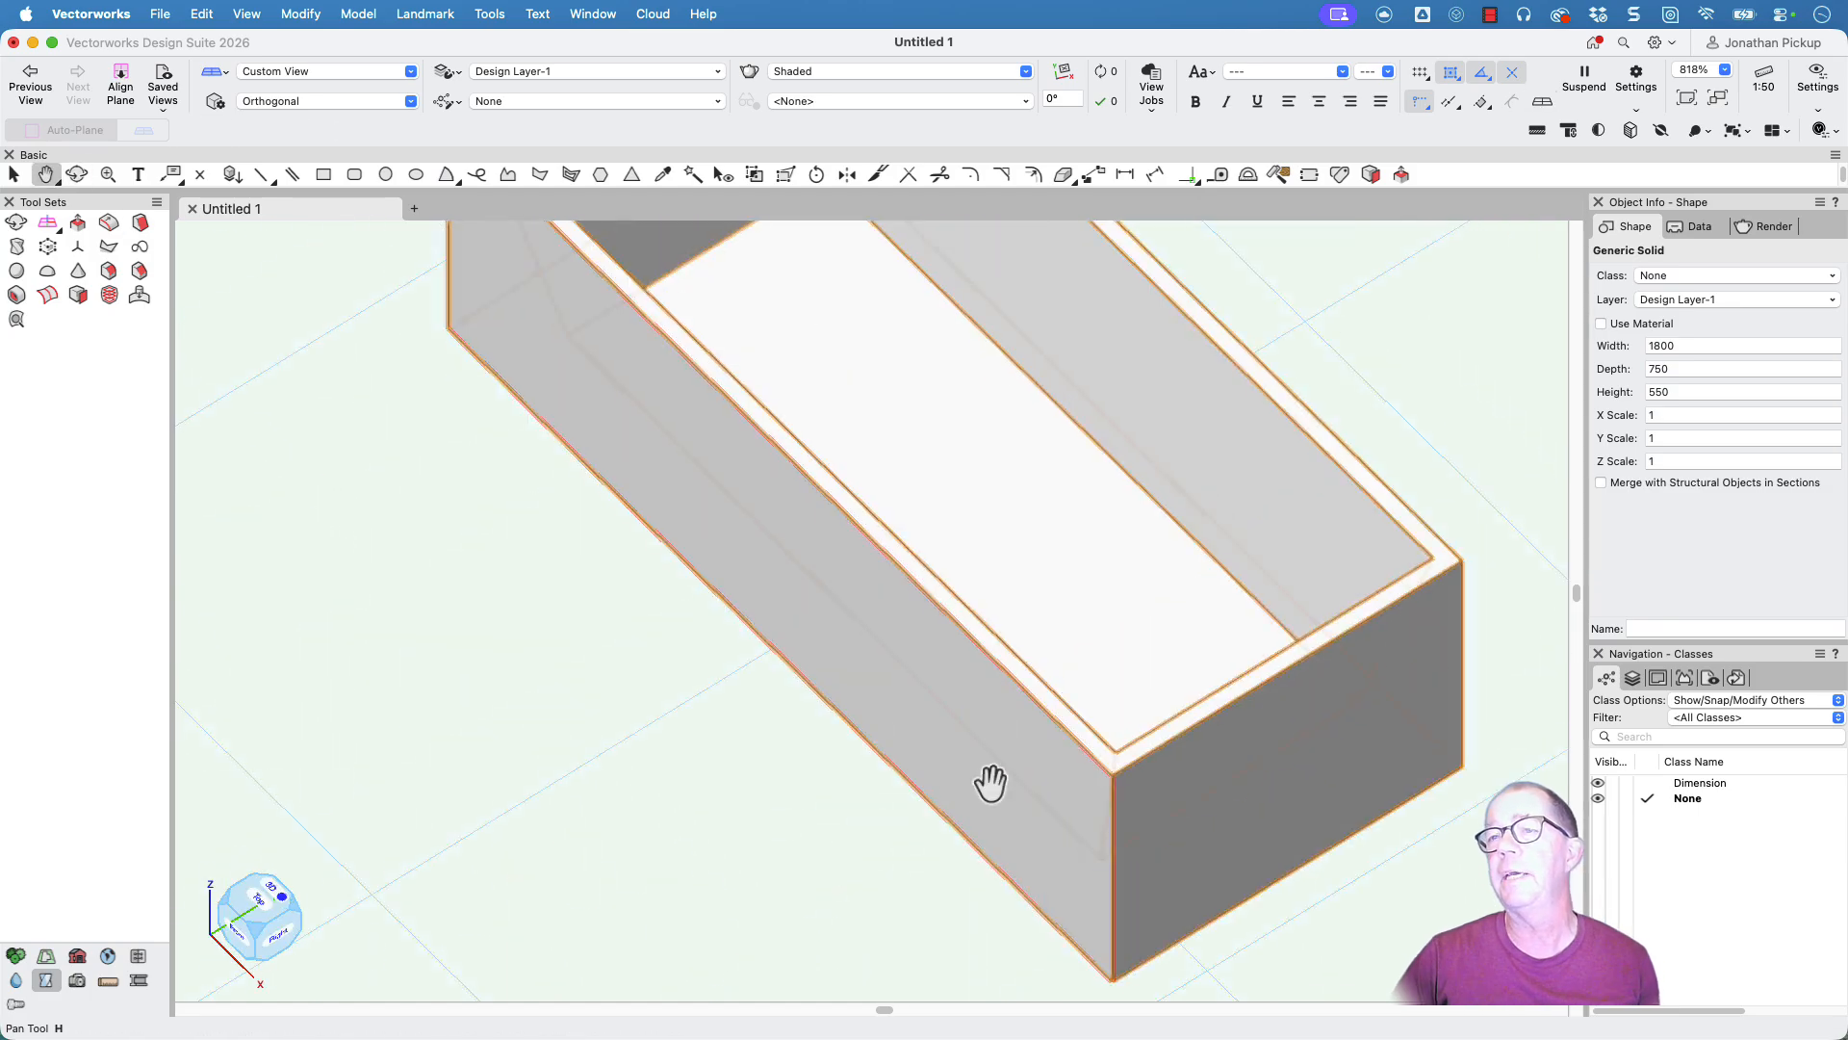
middle_click_drag(909, 630, 1008, 448, "super")
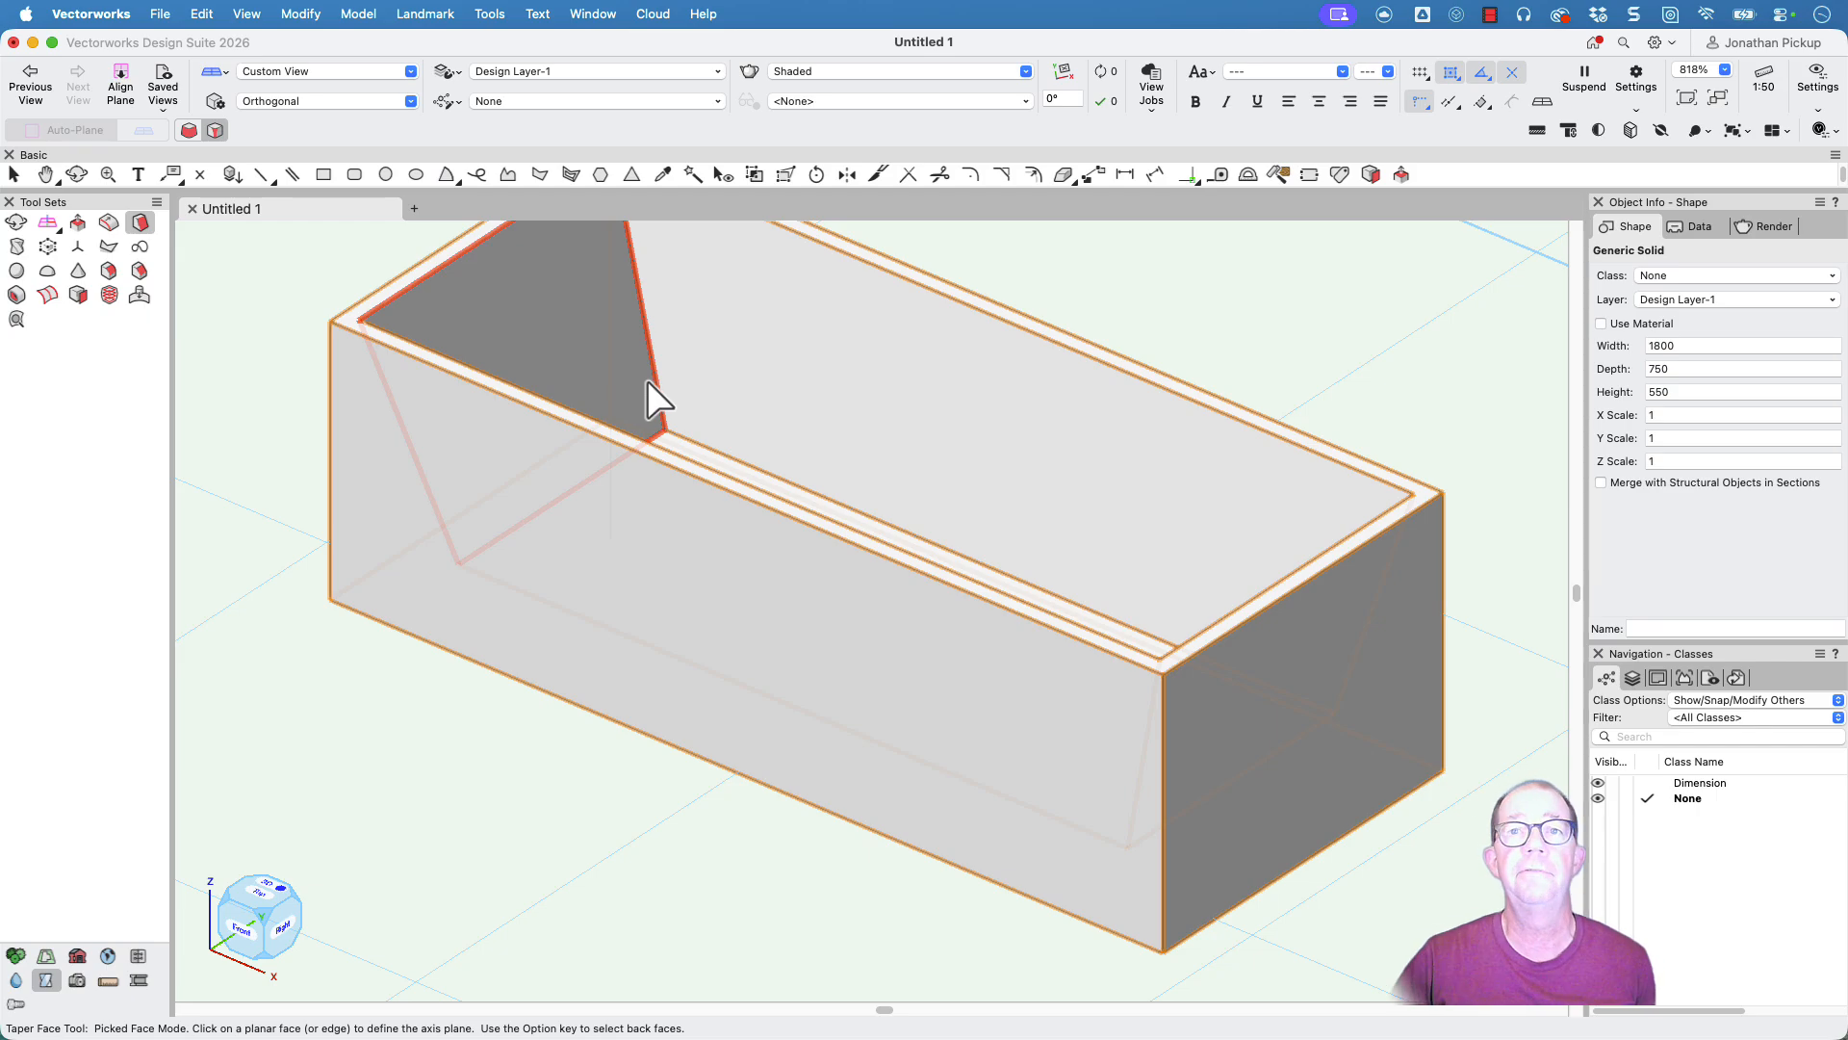
scroll(647, 382, "down", 1)
middle_click_drag(666, 493, 641, 461)
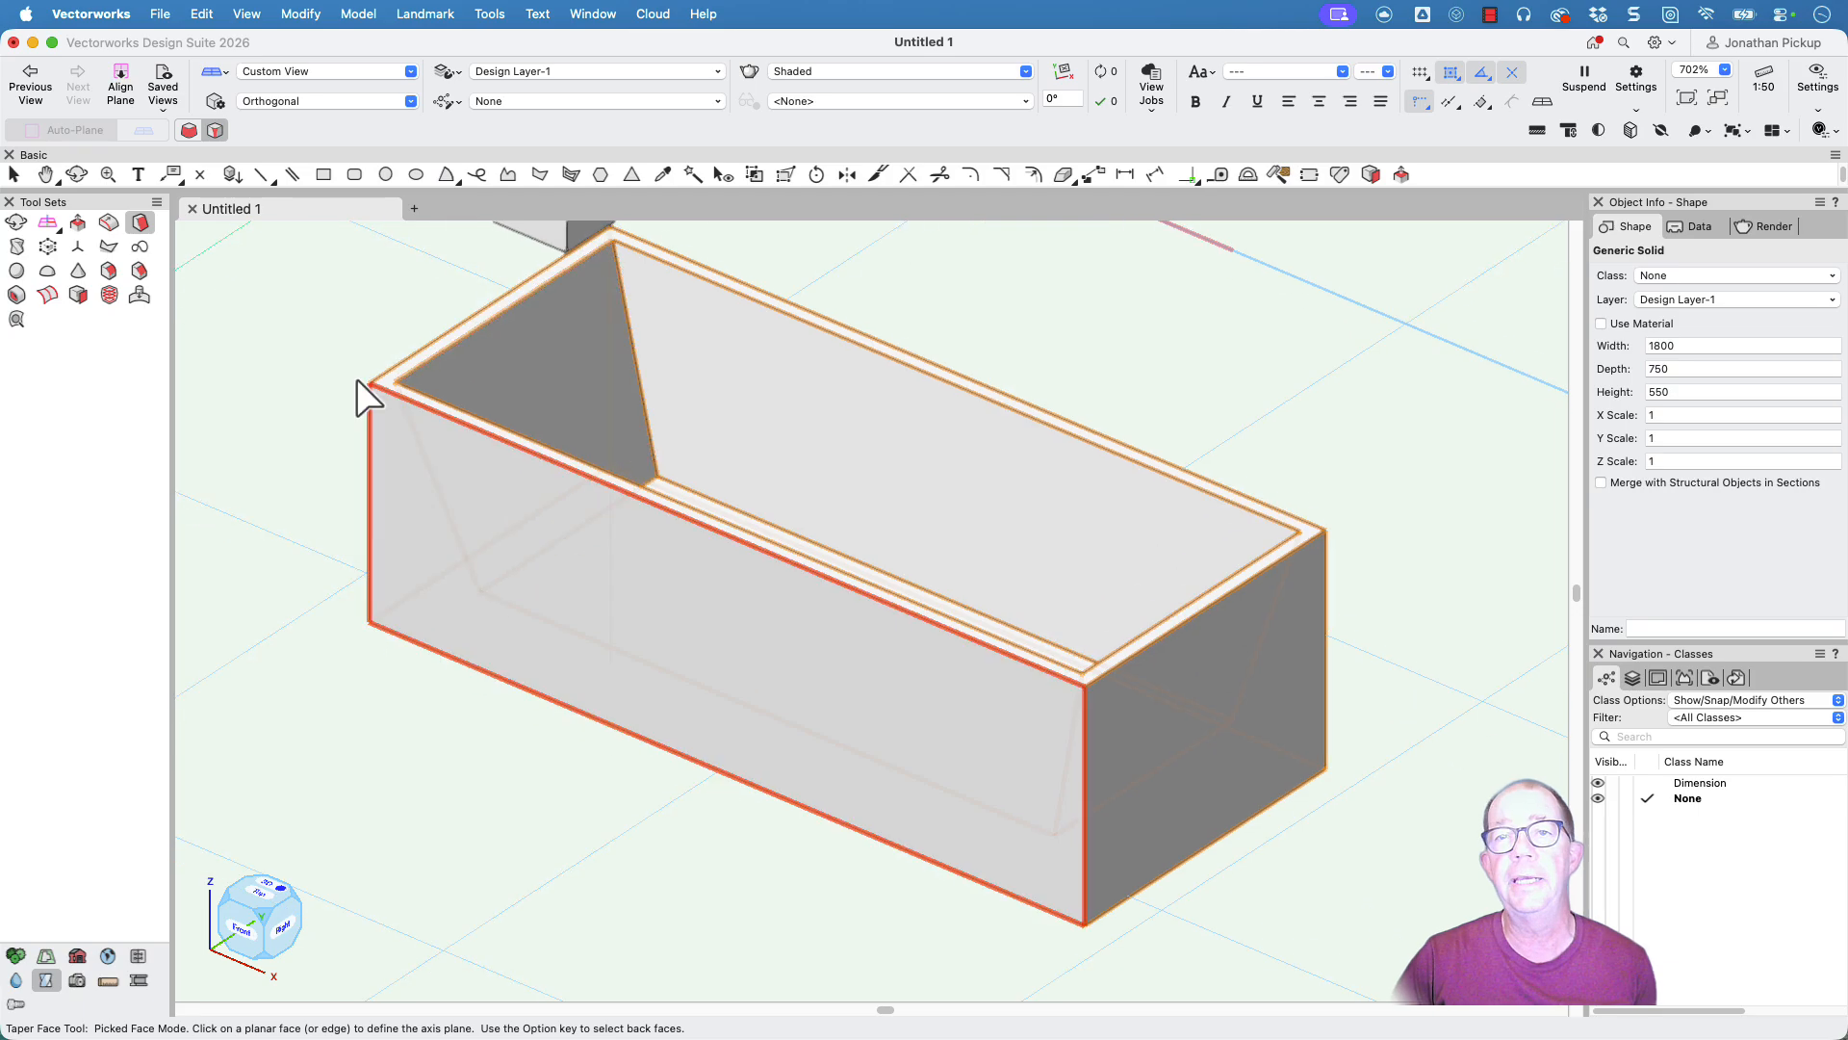
left_click(109, 274)
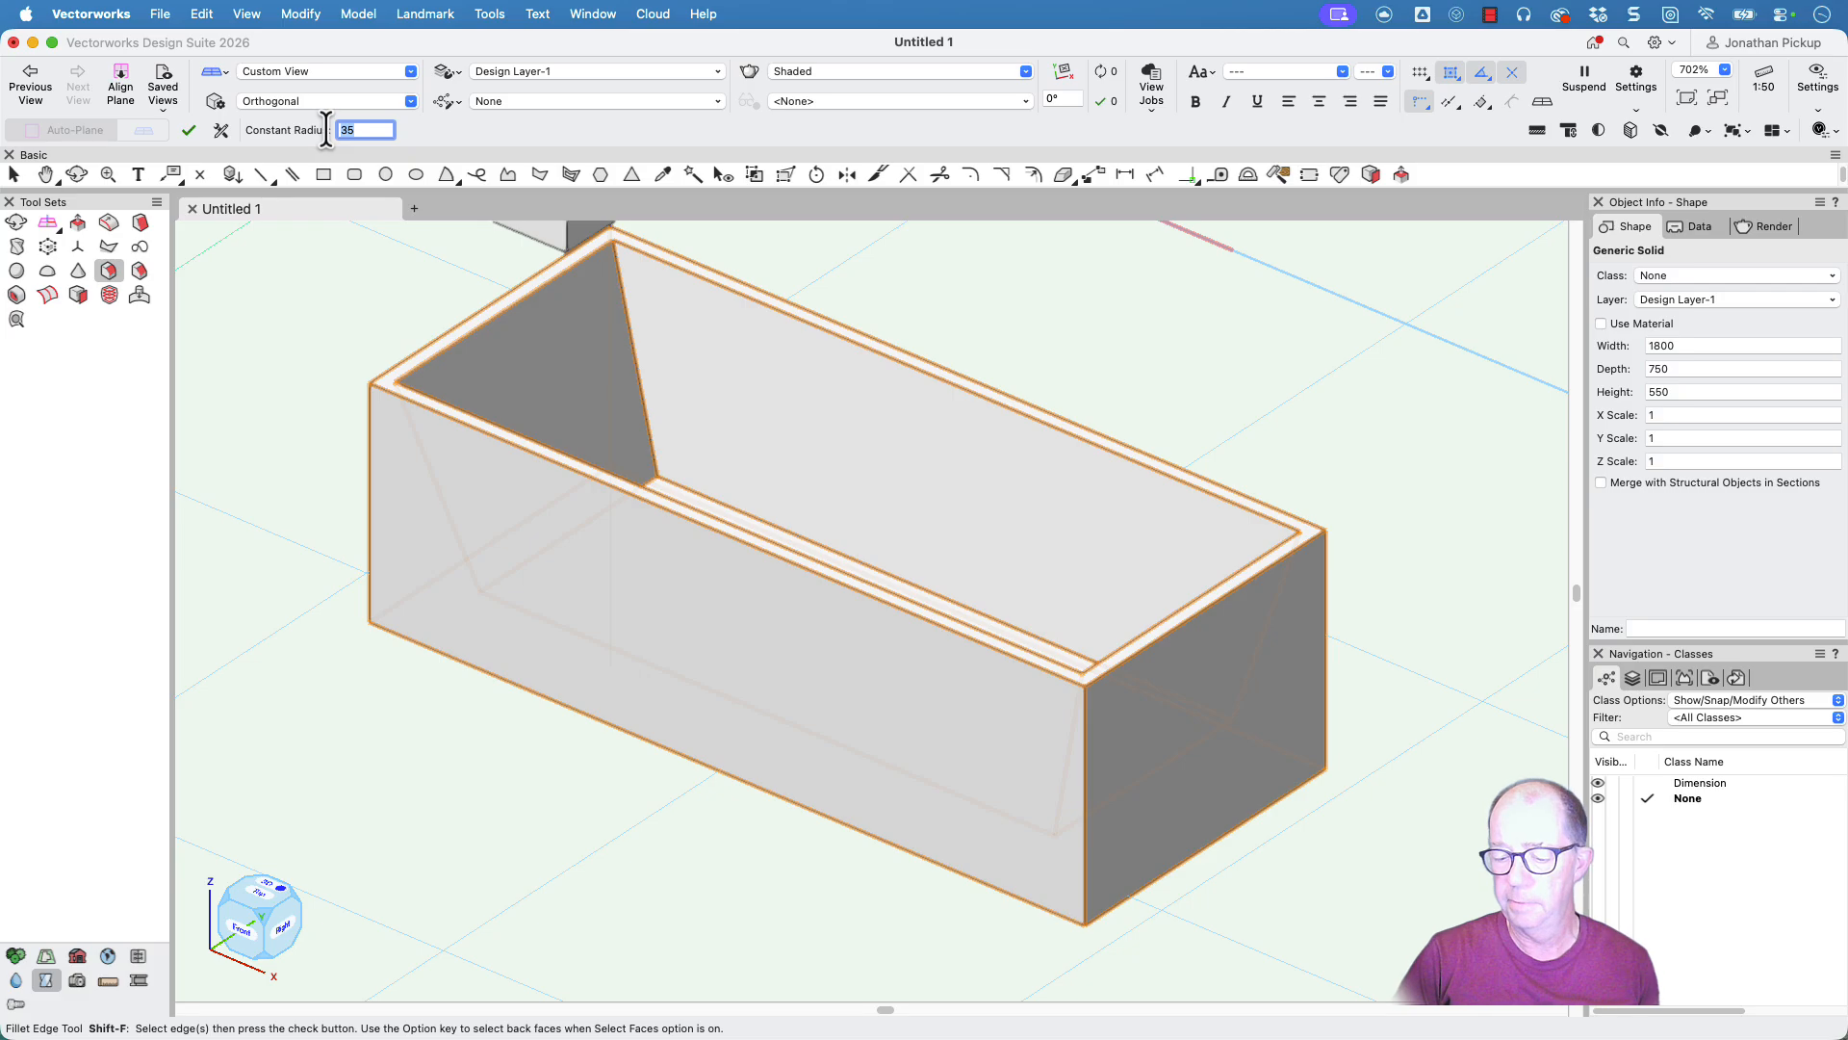
key("Return")
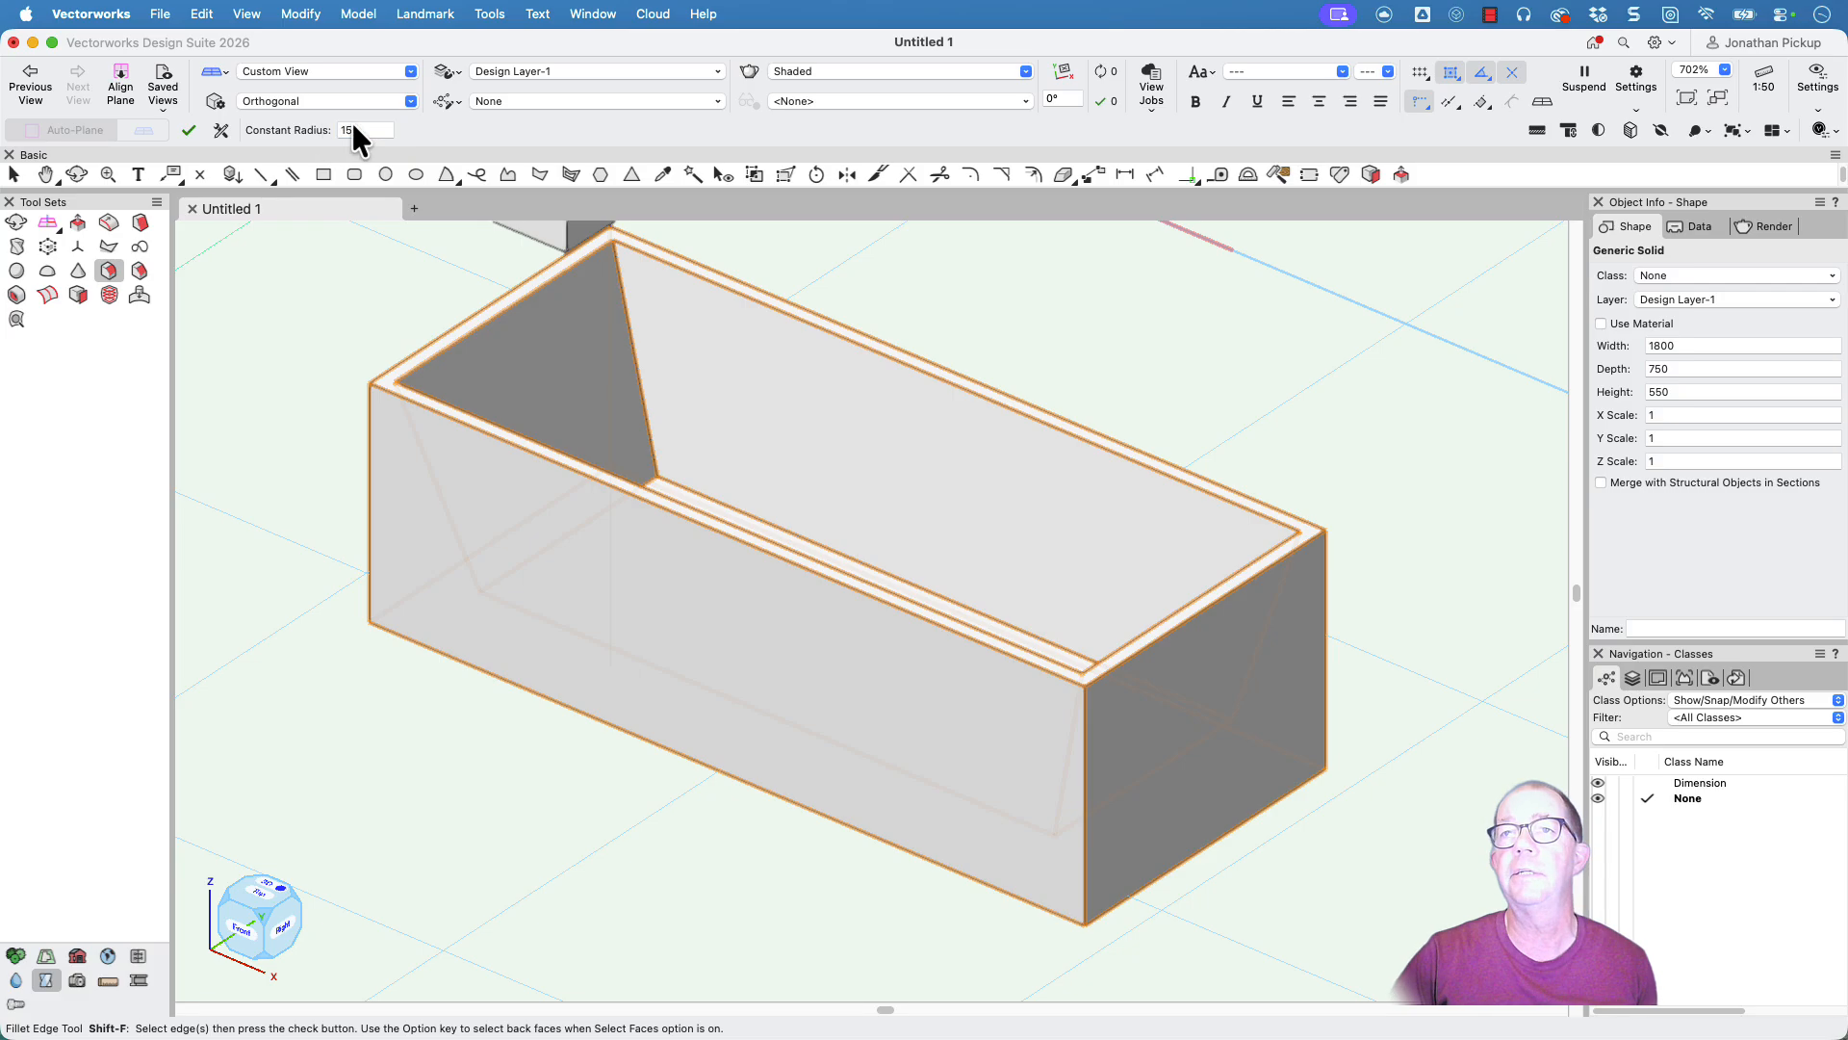
Step: Fillet the hollow box's inner corner edges and floor edges with the 150 radius
scroll(551, 246, "down", 1)
middle_click_drag(562, 289, 400, 522, "ctrl")
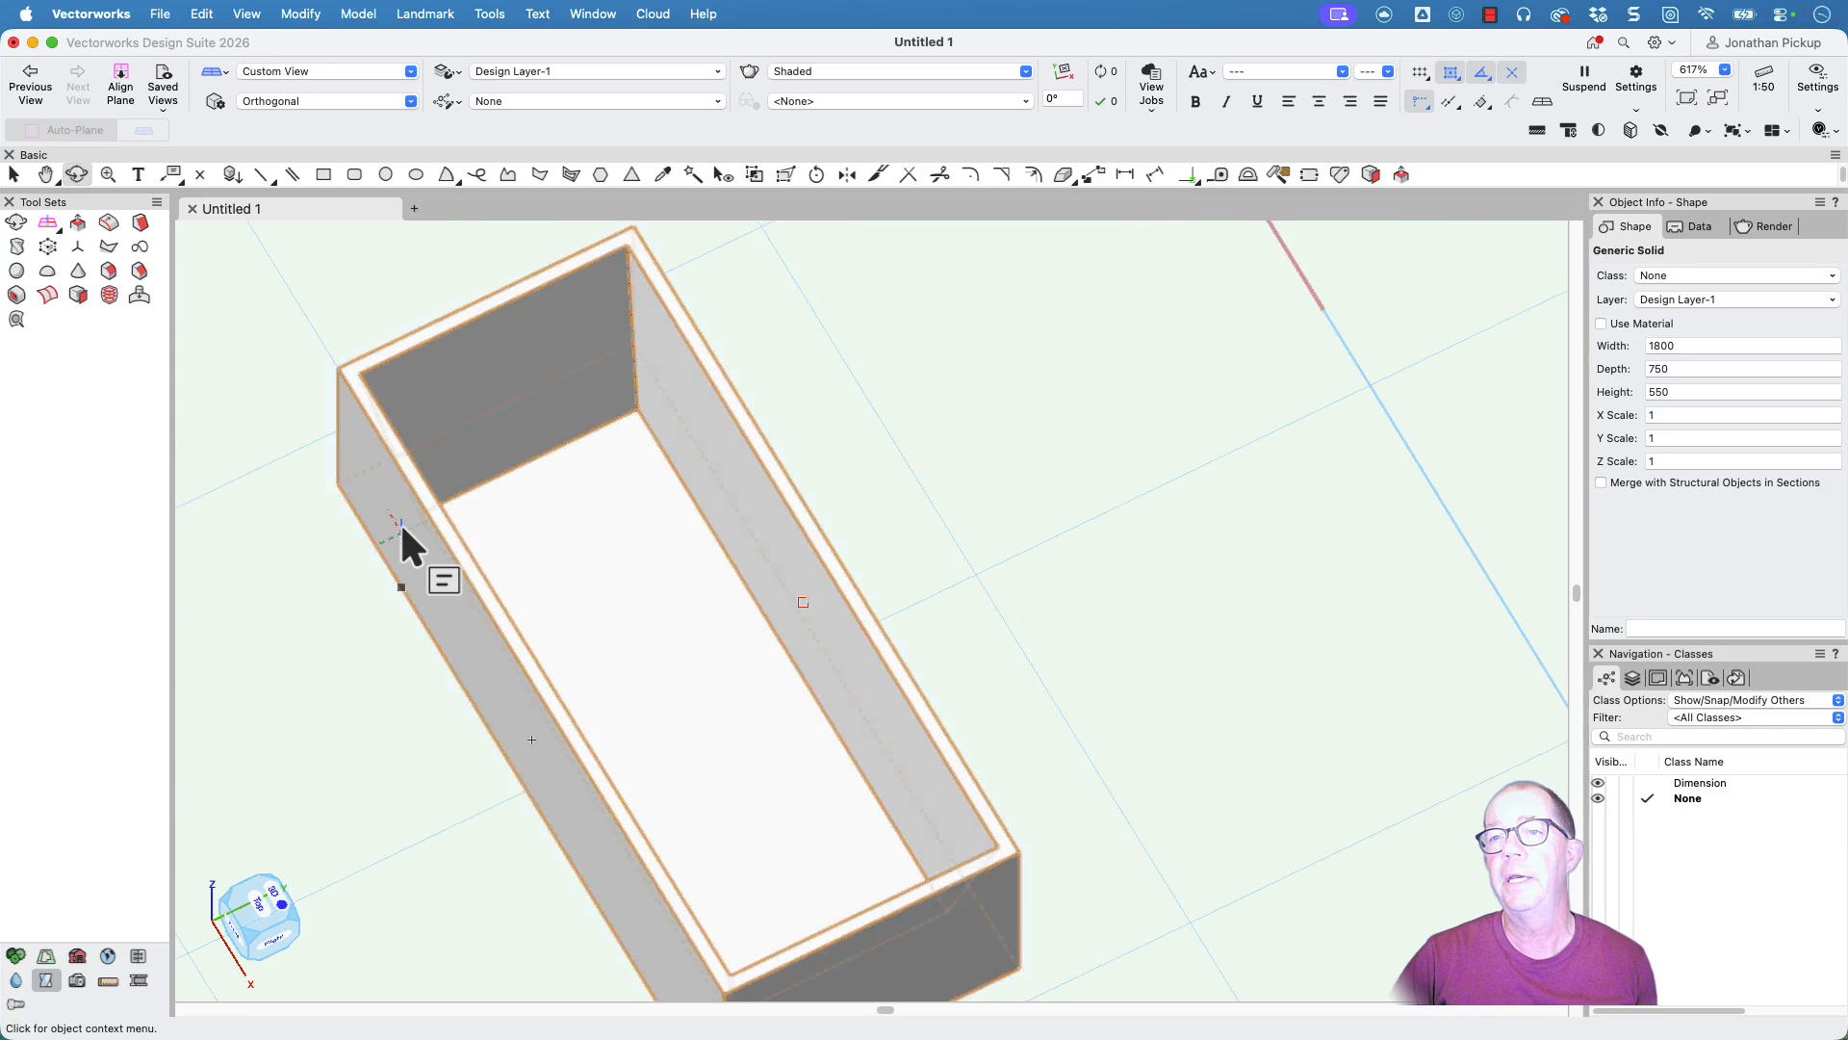
middle_click_drag(519, 470, 424, 496, "ctrl")
left_click(655, 395, "shift")
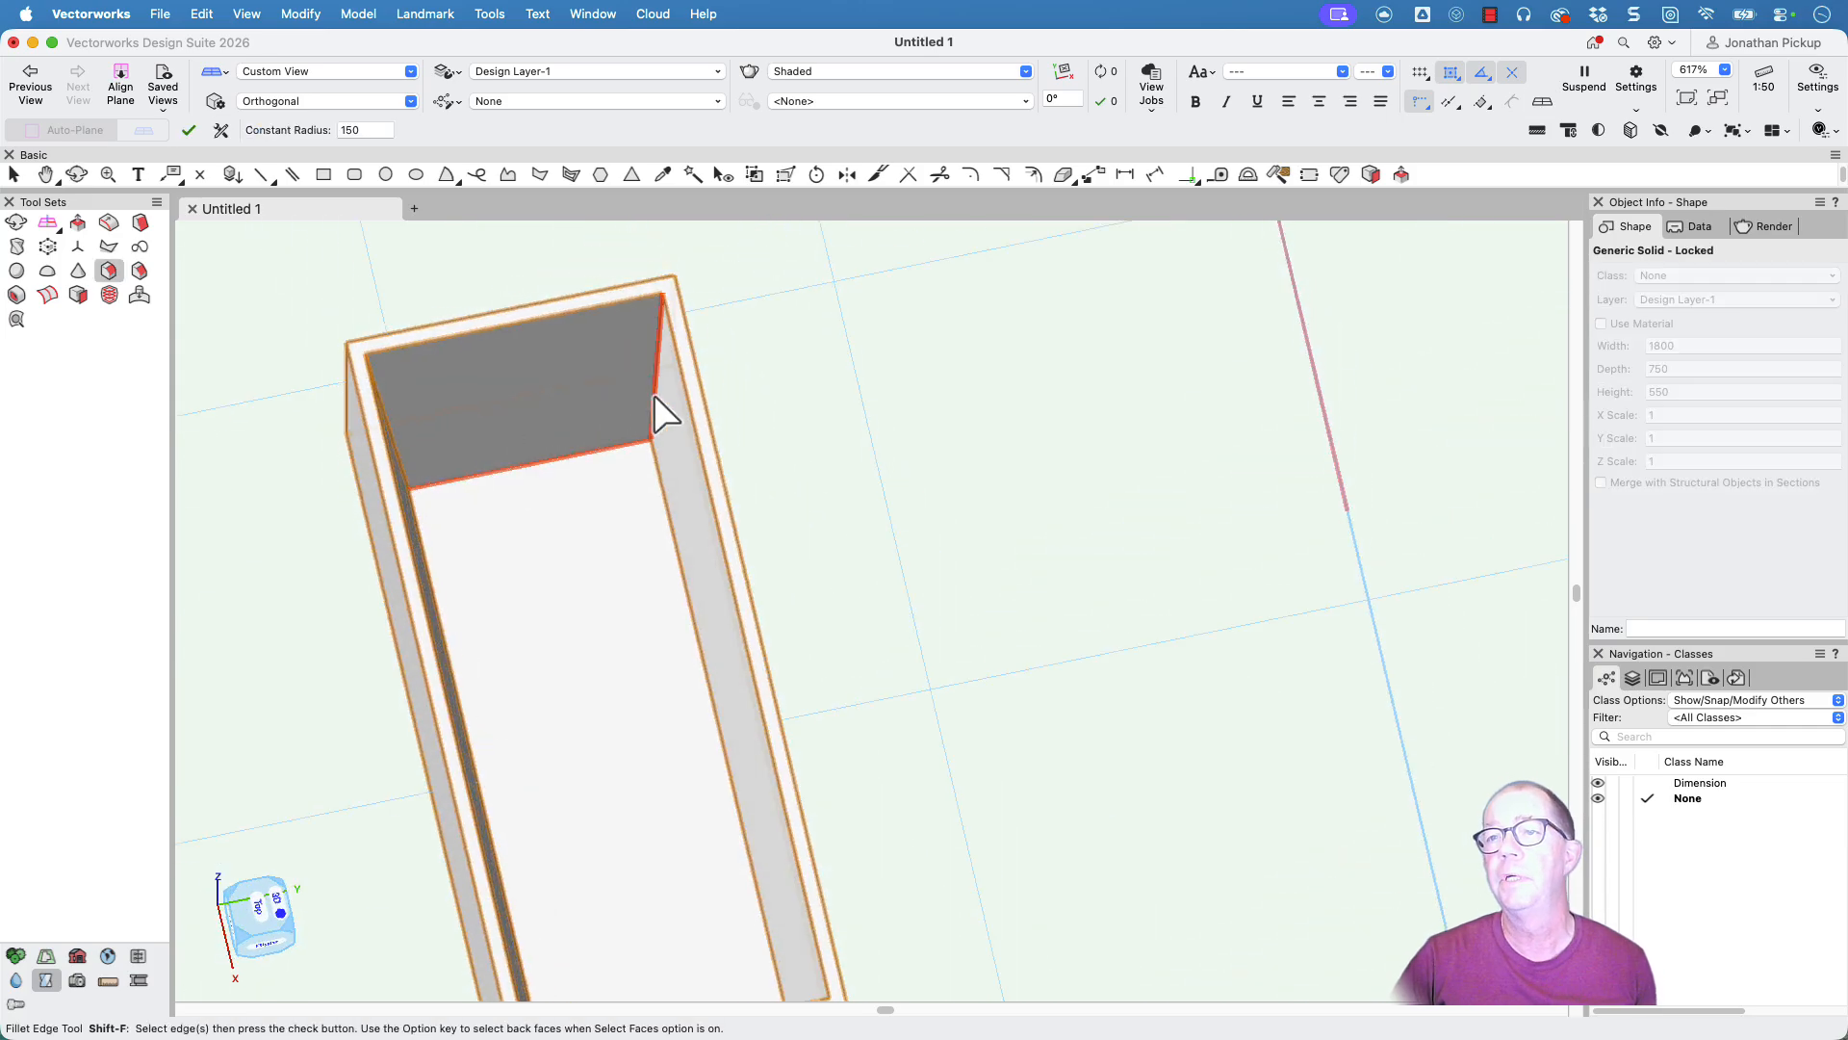
left_click(661, 465, "shift")
left_click(423, 537, "shift")
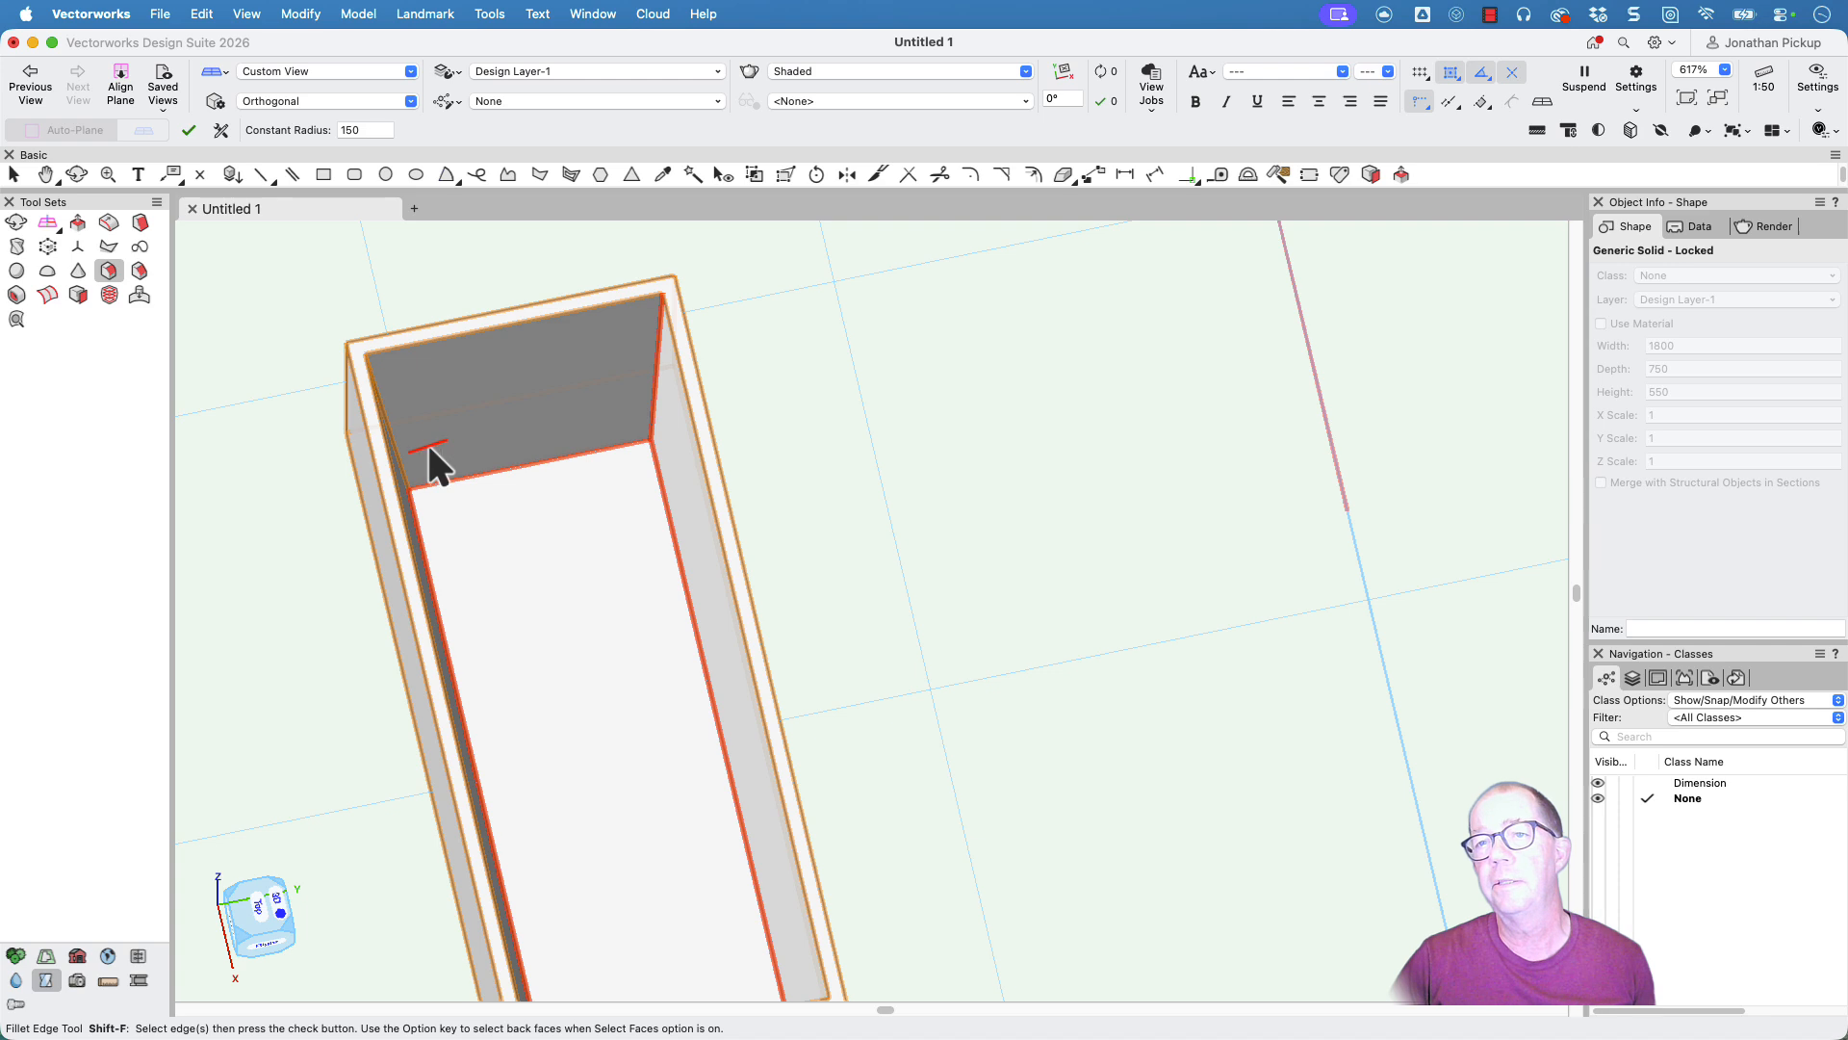
left_click(396, 437, "shift")
middle_click_drag(512, 460, 1147, 345, "ctrl")
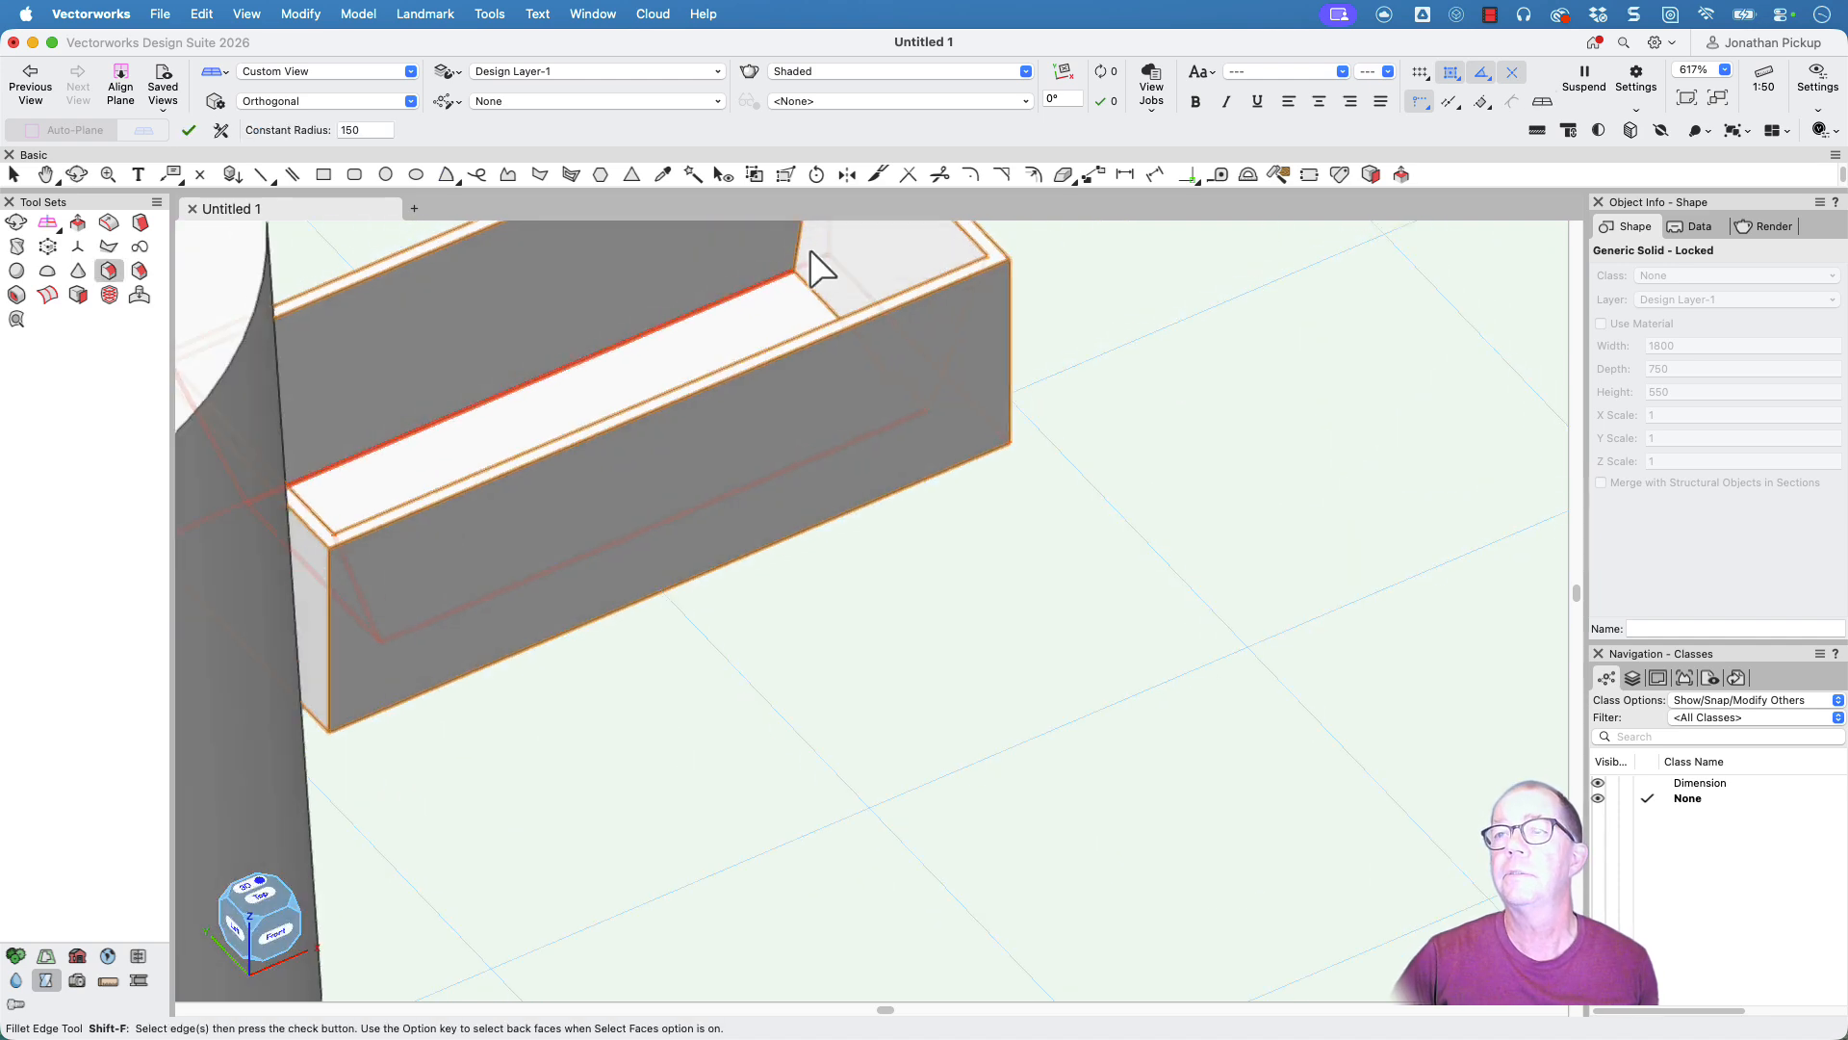
middle_click_drag(796, 243, 1095, 622)
key("shift+f")
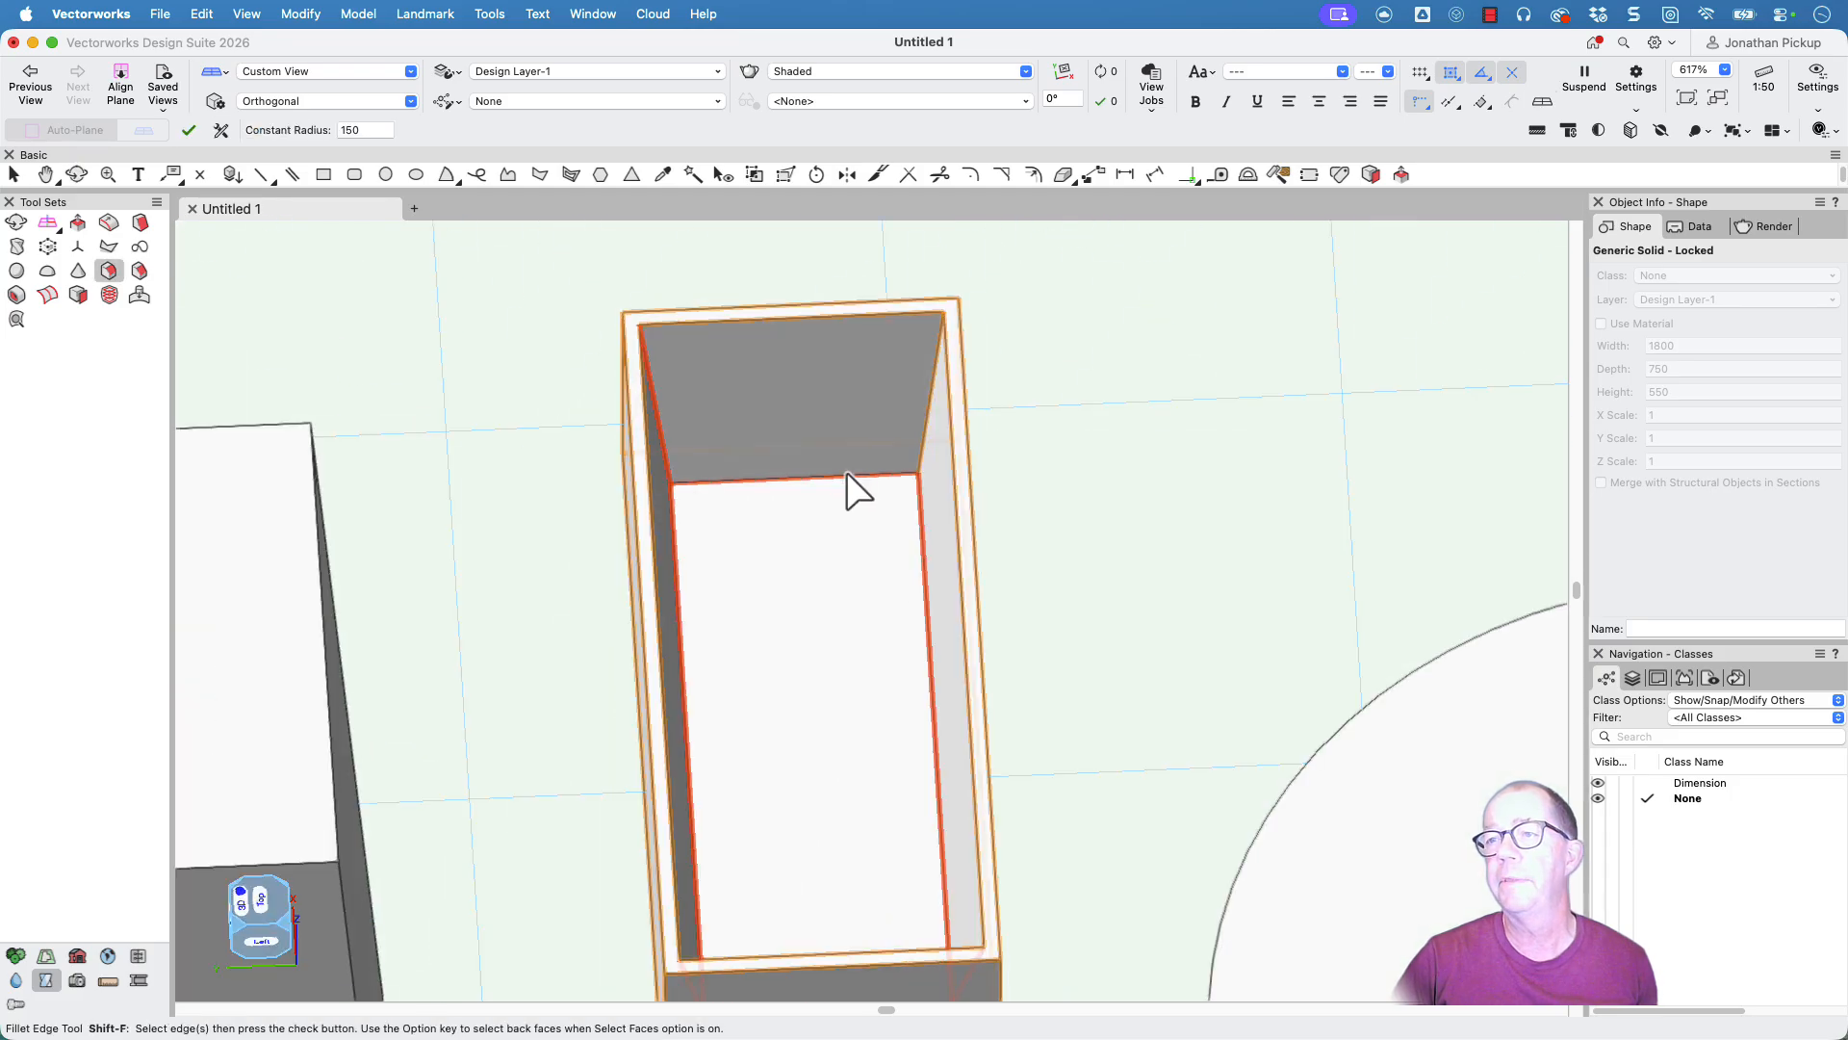
key("Return")
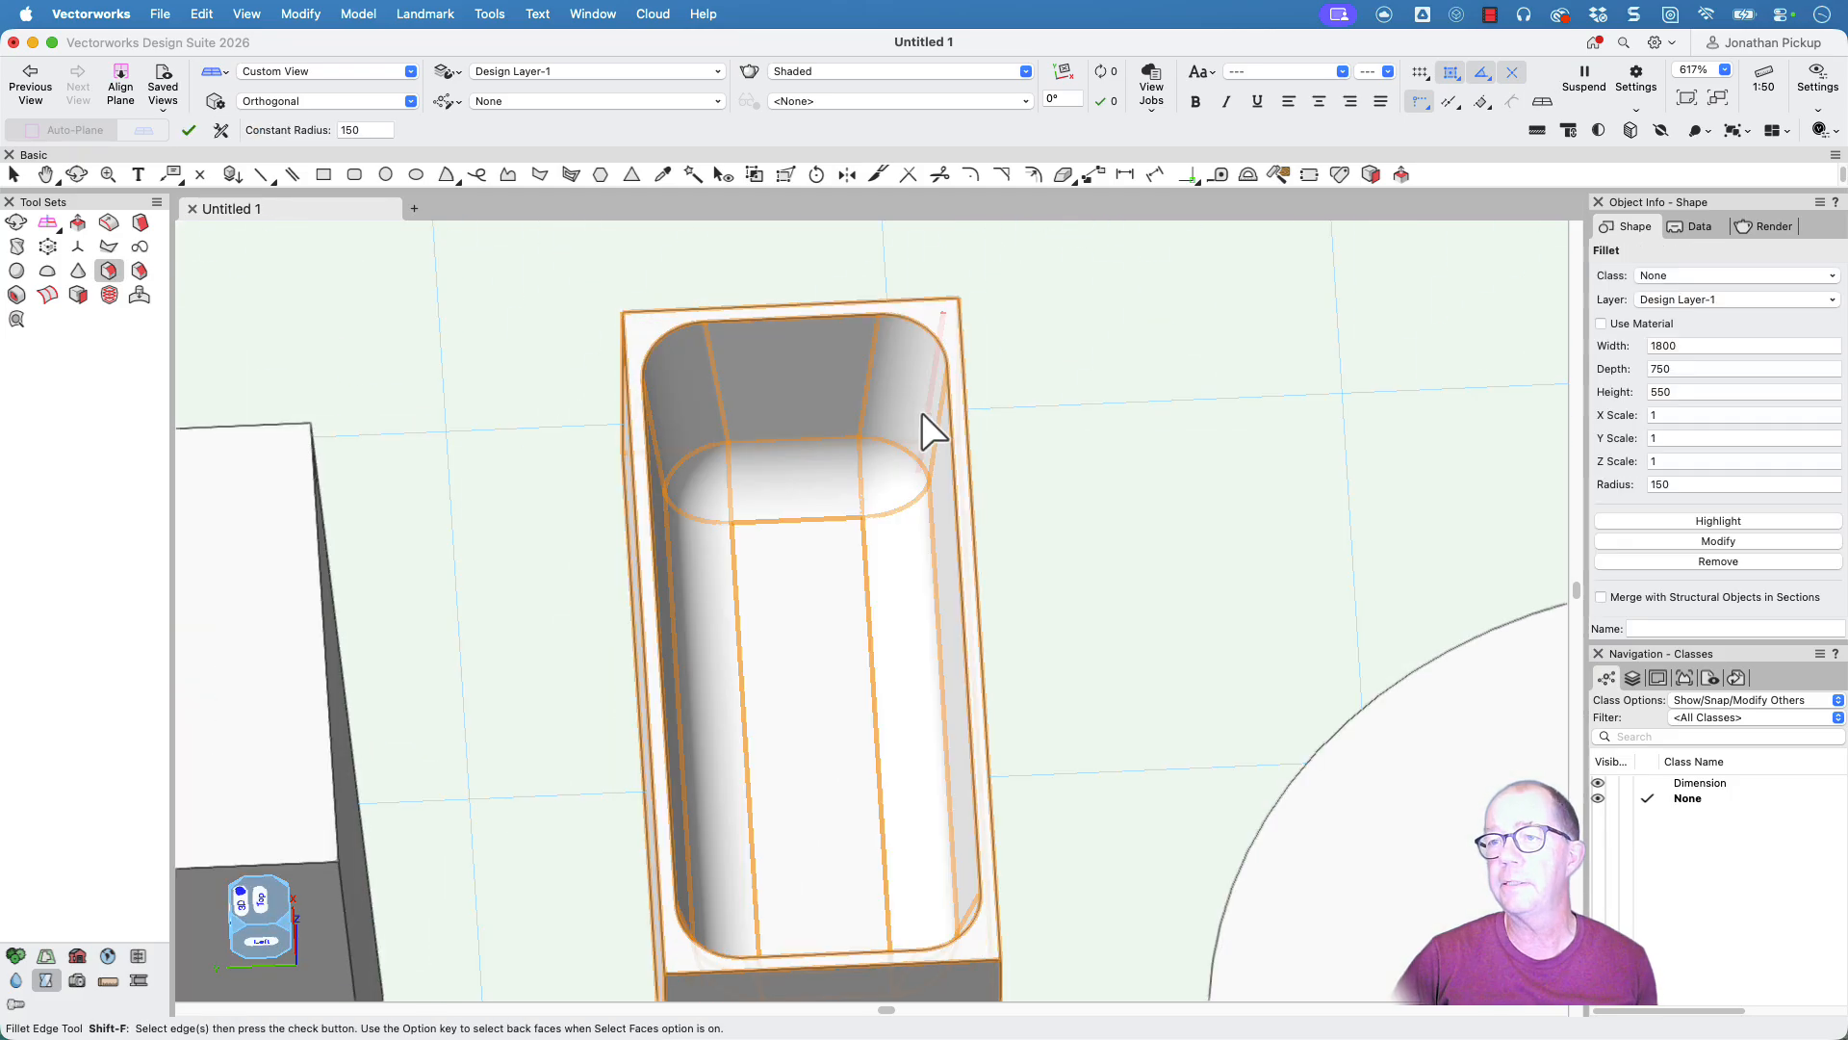
Step: Examine the tapered and filleted interior of the box from several angles
middle_click_drag(919, 408, 481, 241, "ctrl")
middle_click_drag(852, 440, 852, 440)
middle_click_drag(809, 366, 930, 677)
middle_click_drag(930, 677, 585, 494, "ctrl")
key("shift+f")
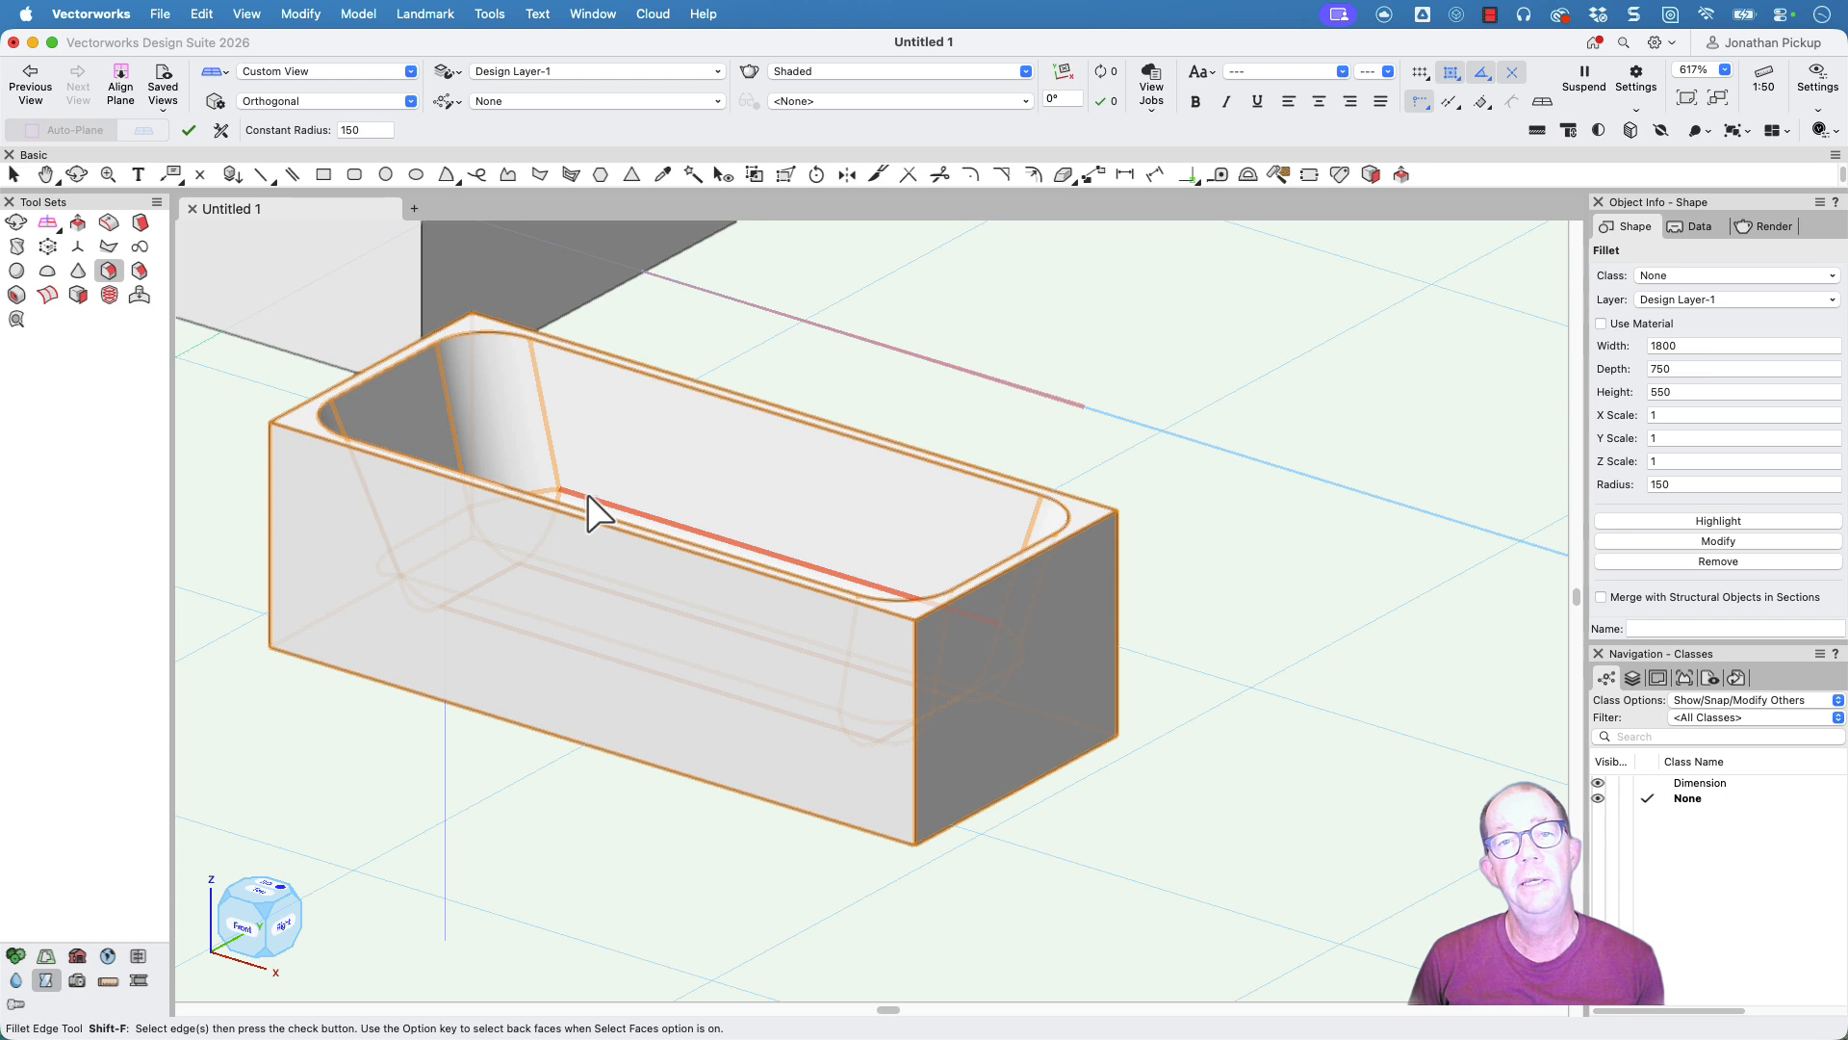
key("grave")
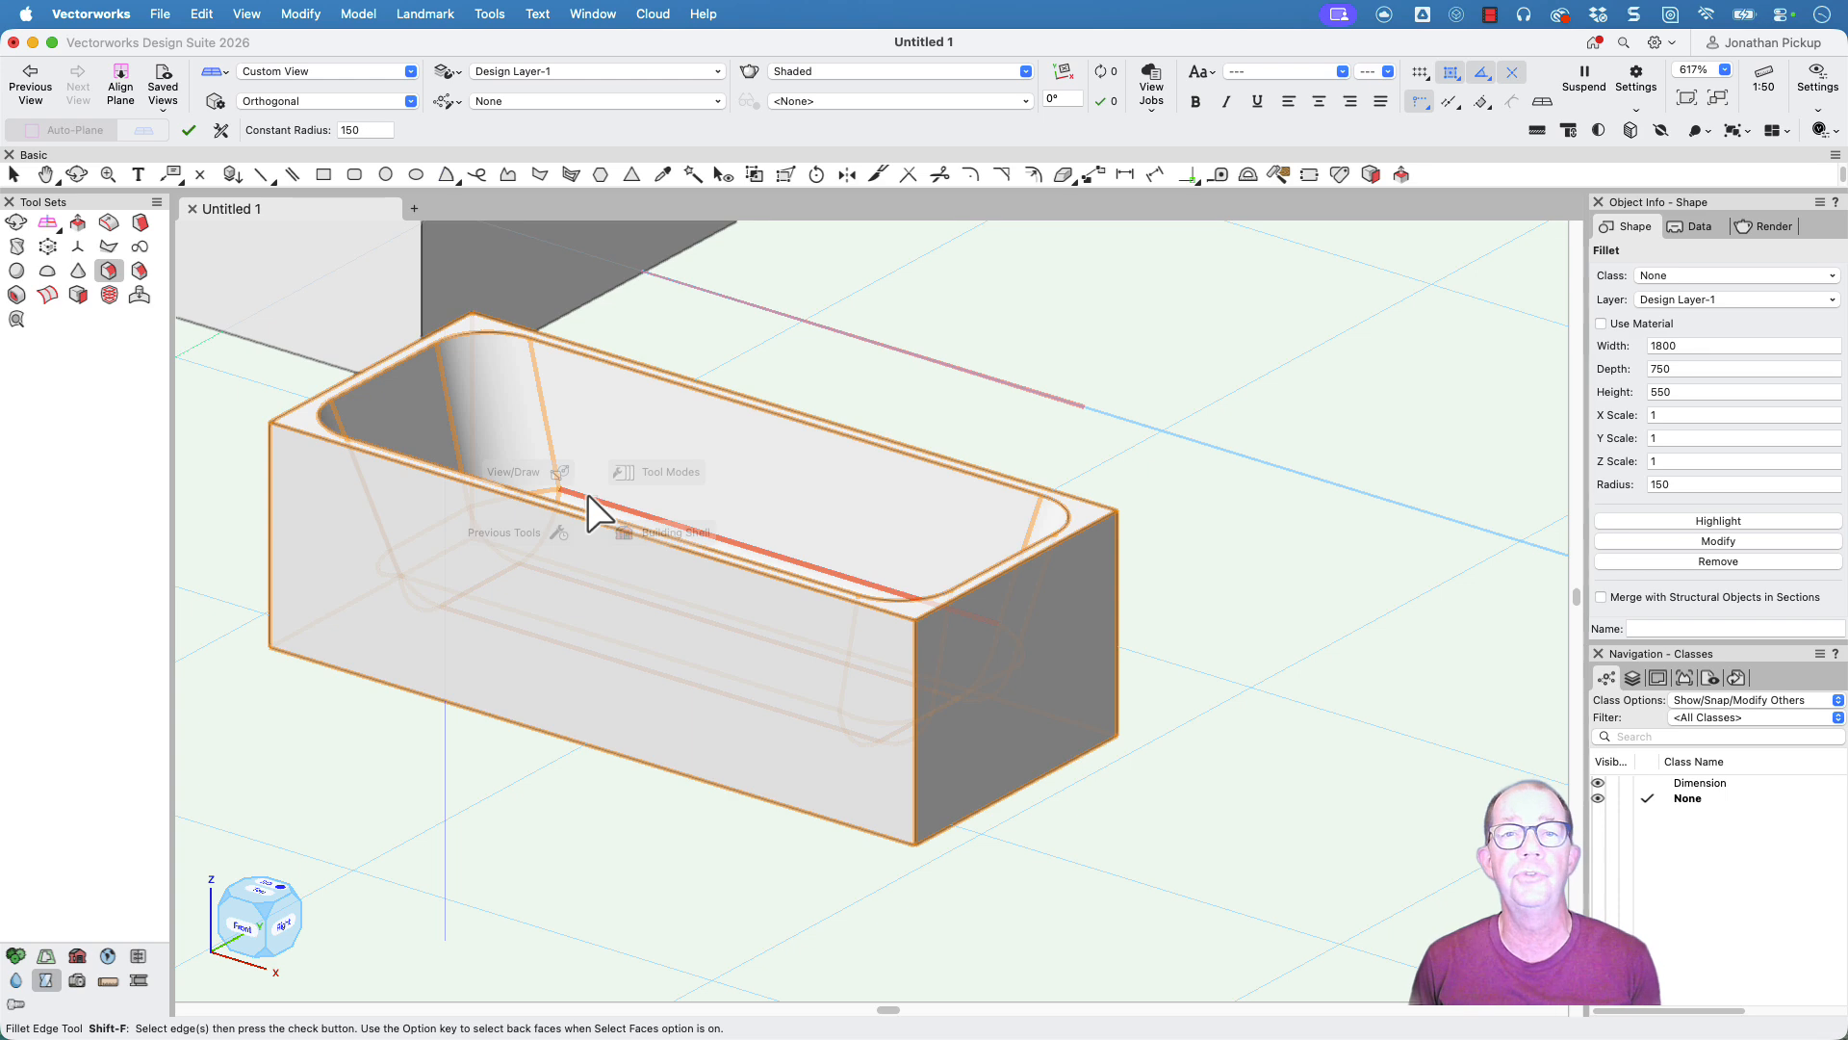